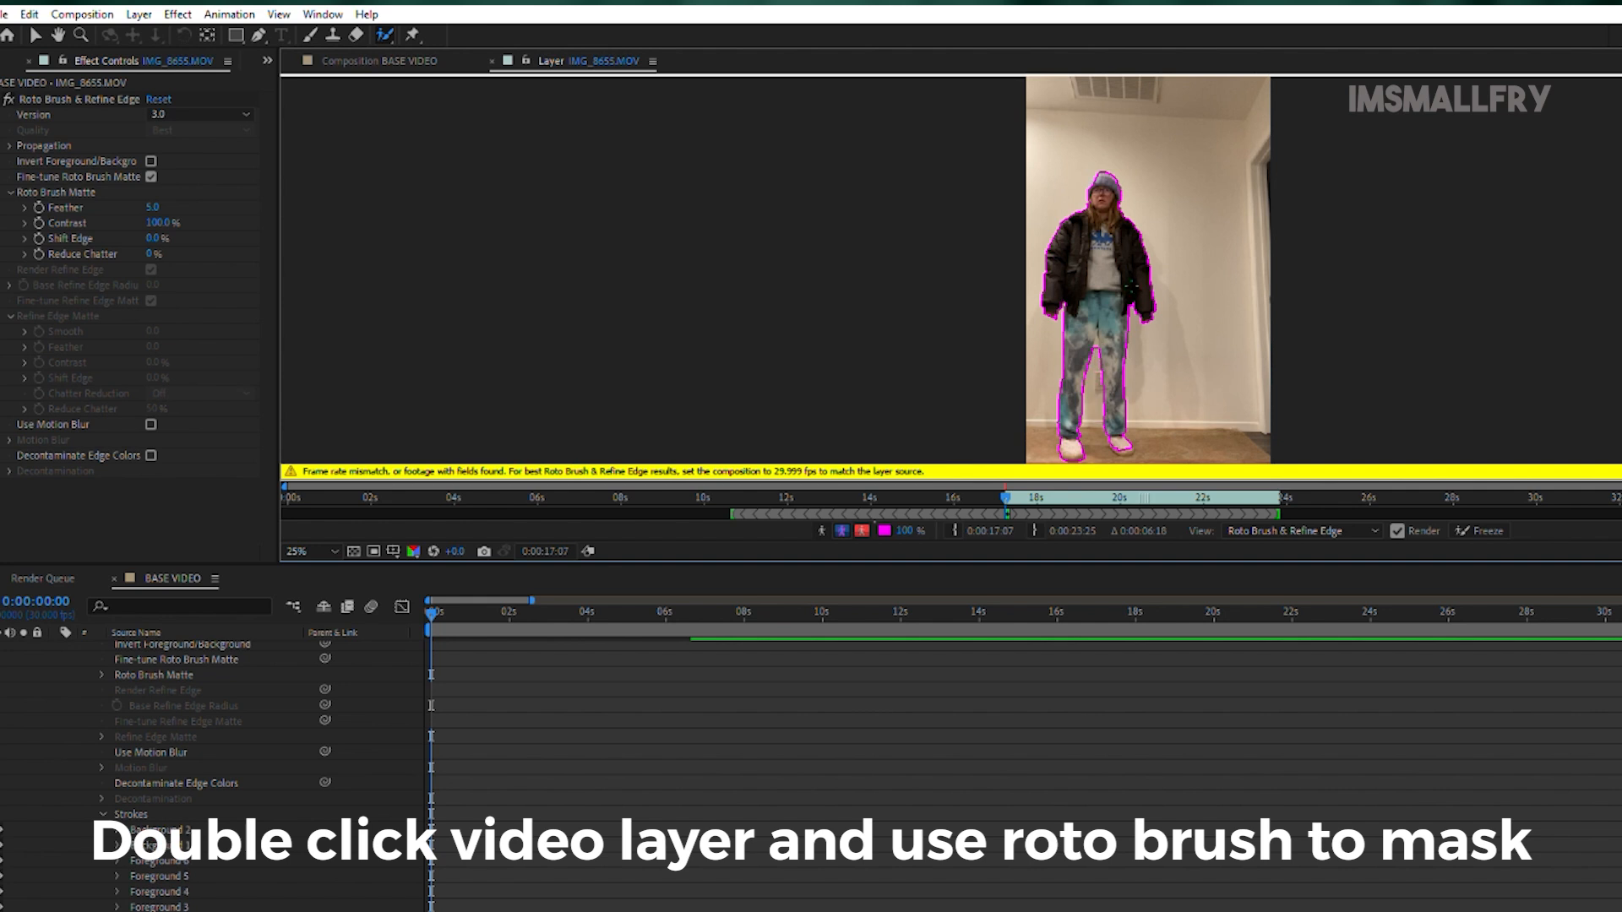
Step: Propagate the Roto Brush selection of the standing person through the frames of the IMG_8655.MOV layer
key("space")
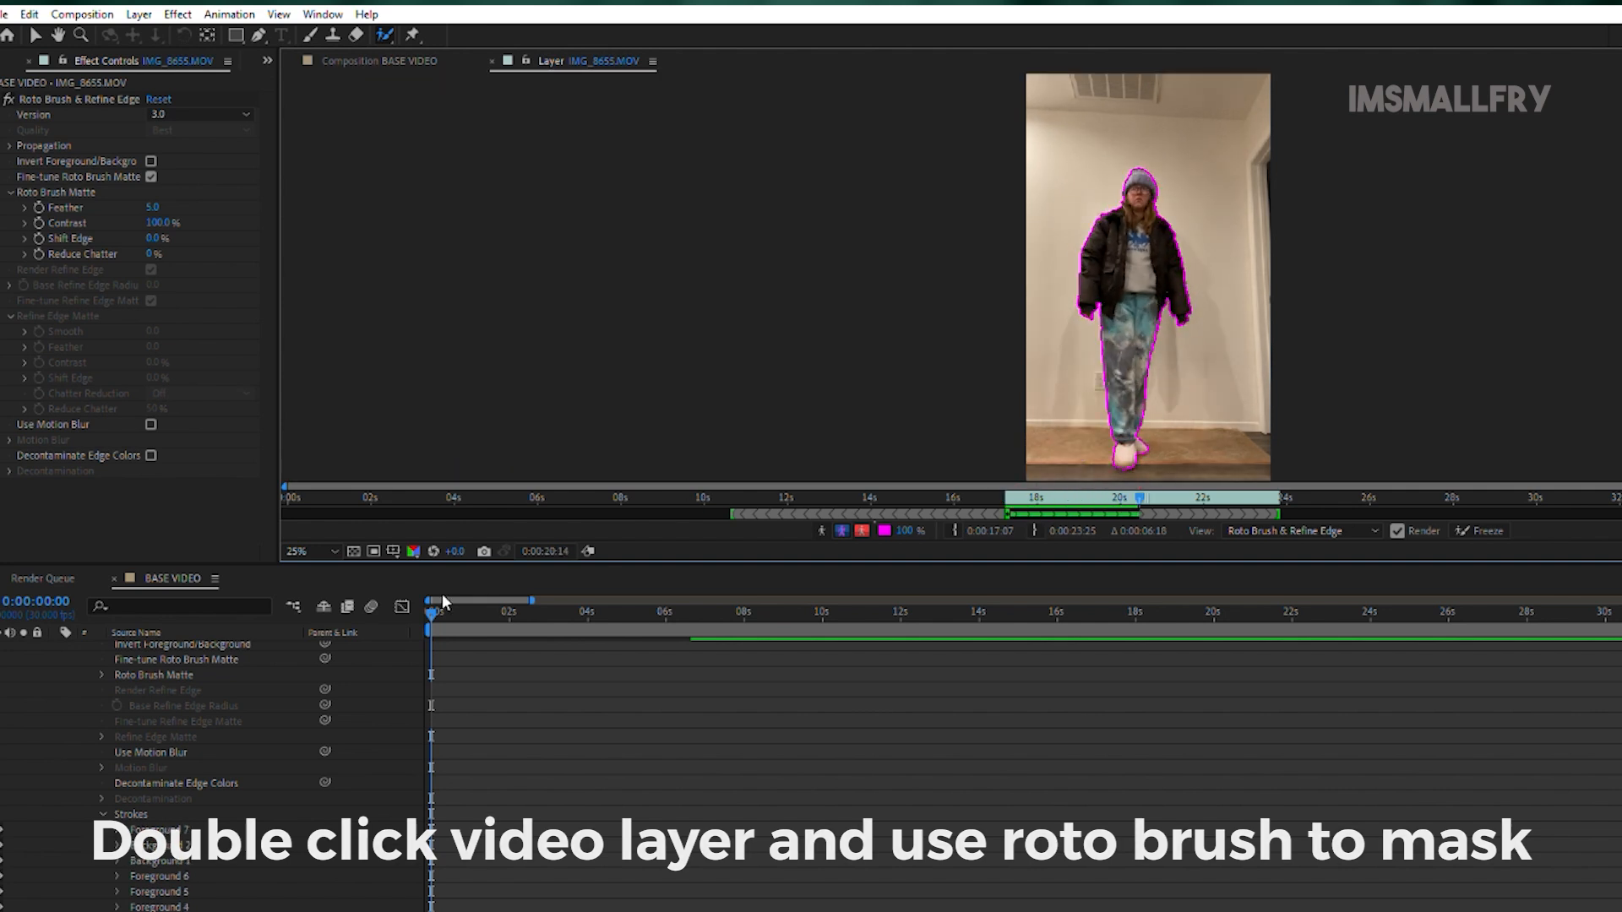
key("space")
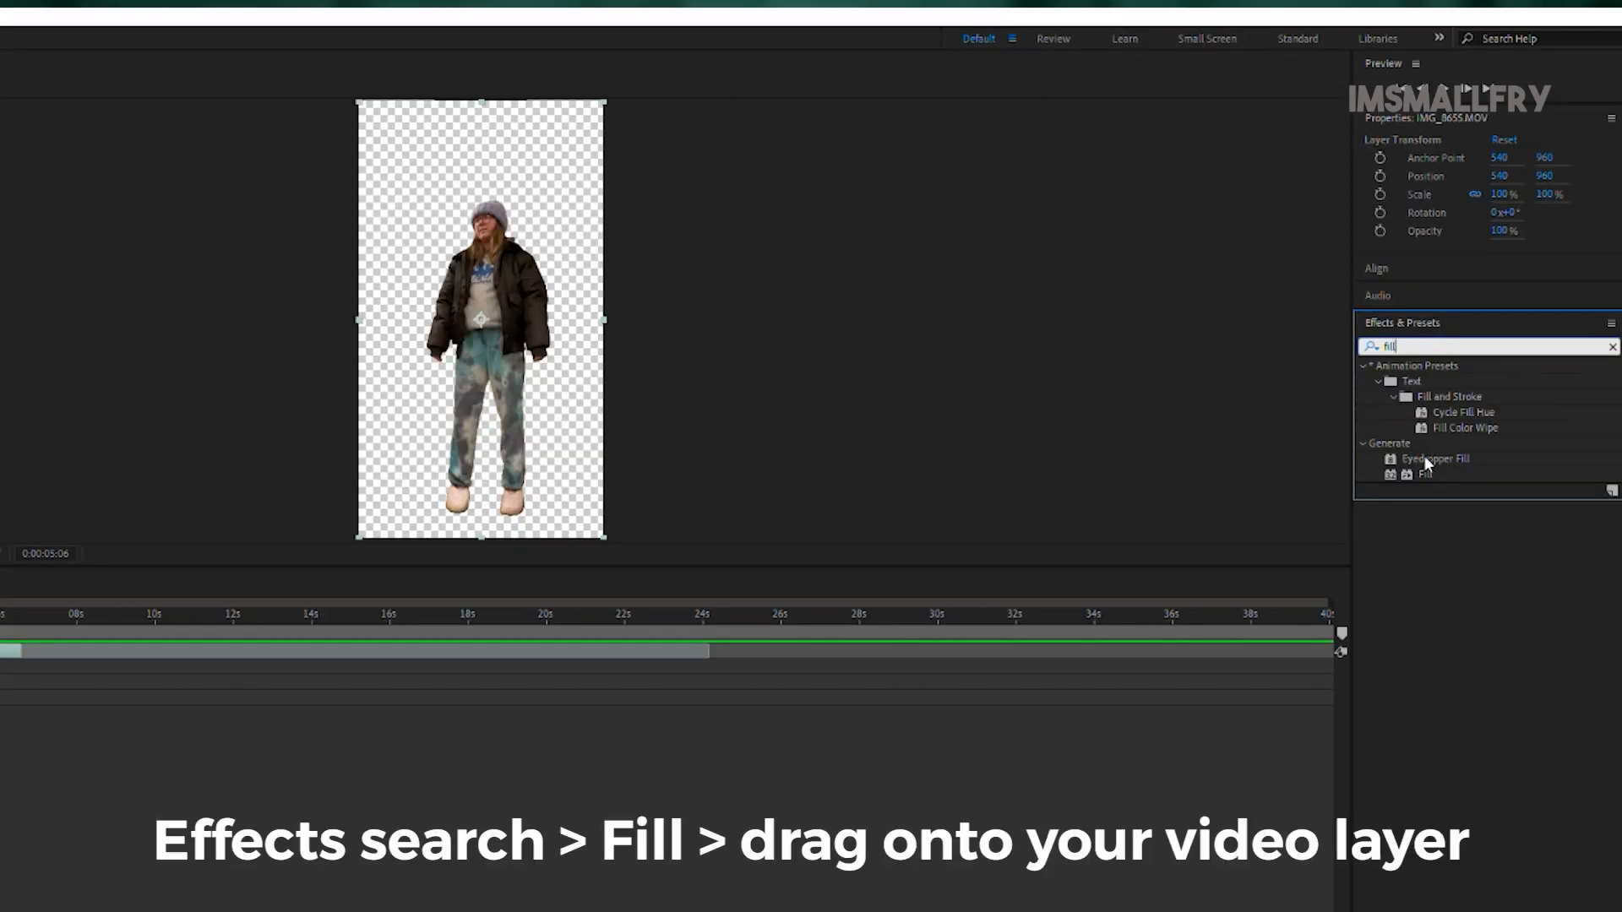
Step: Apply the Fill effect to the IMG_8655.MOV layer and change its color to a very dark green
left_click_drag(1426, 473, 720, 567)
left_click_drag(848, 566, 40, 637)
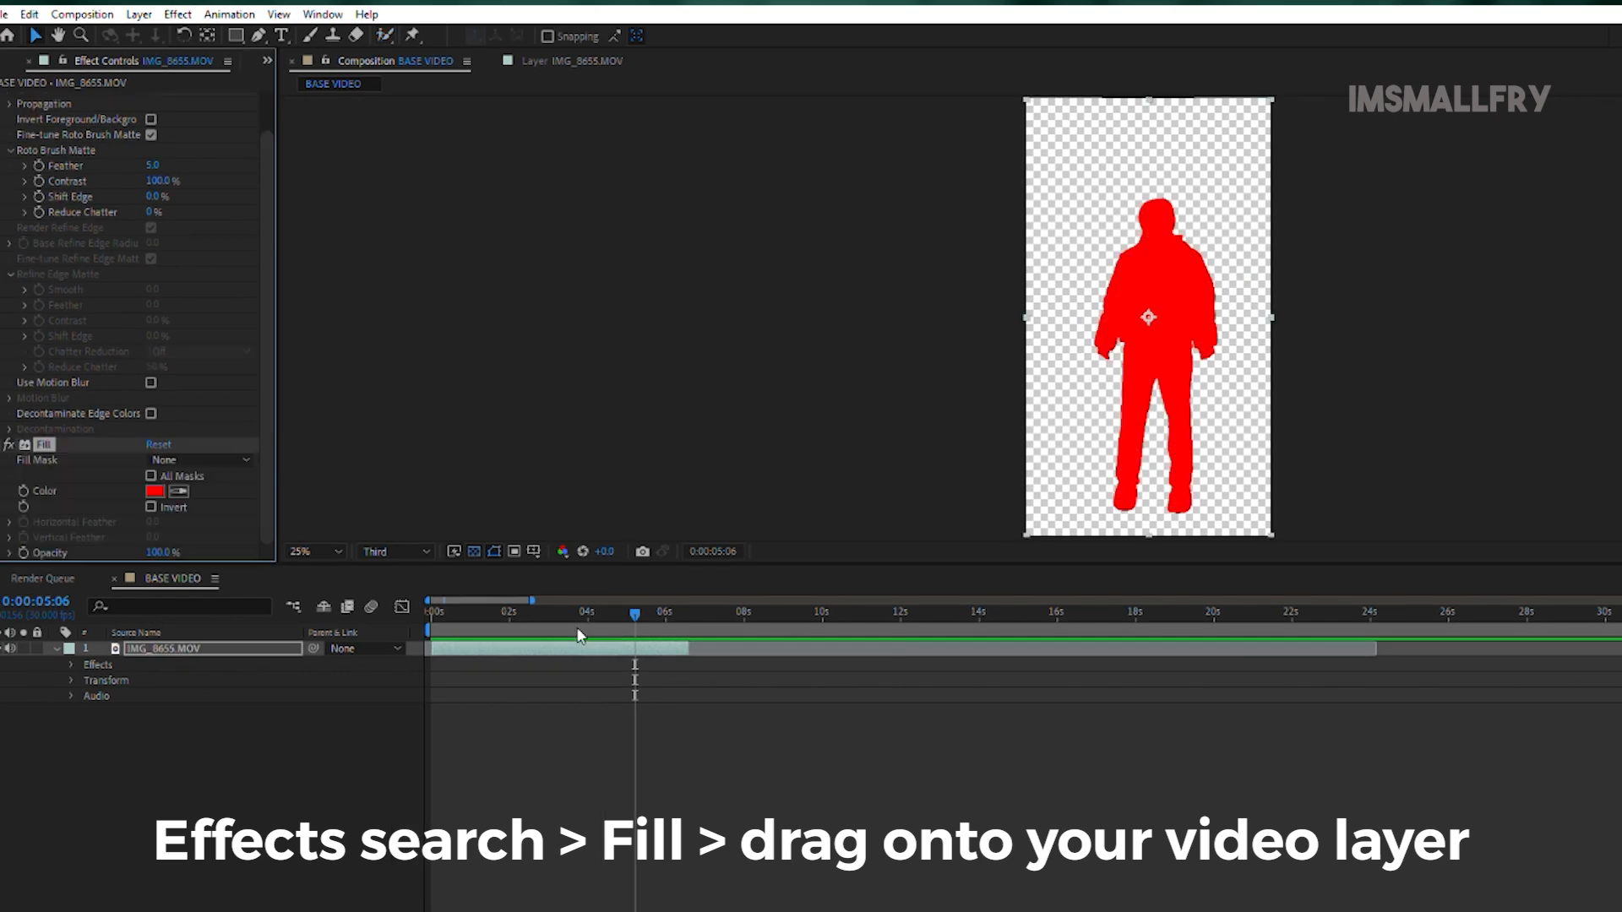
left_click(155, 491)
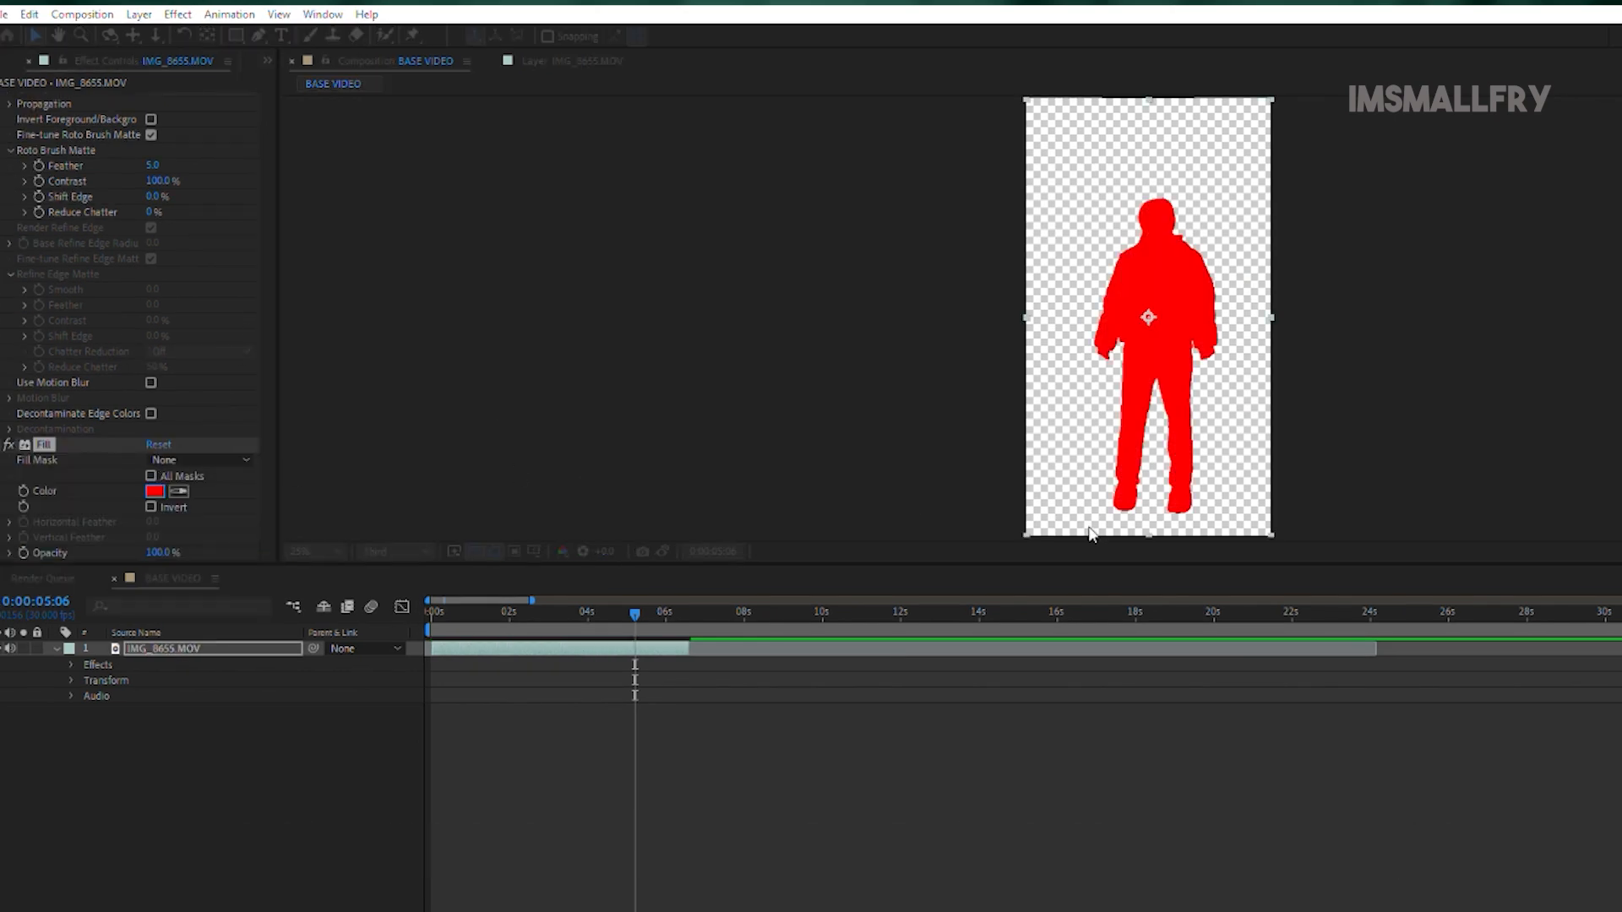
left_click_drag(708, 518, 703, 518)
left_click(668, 596)
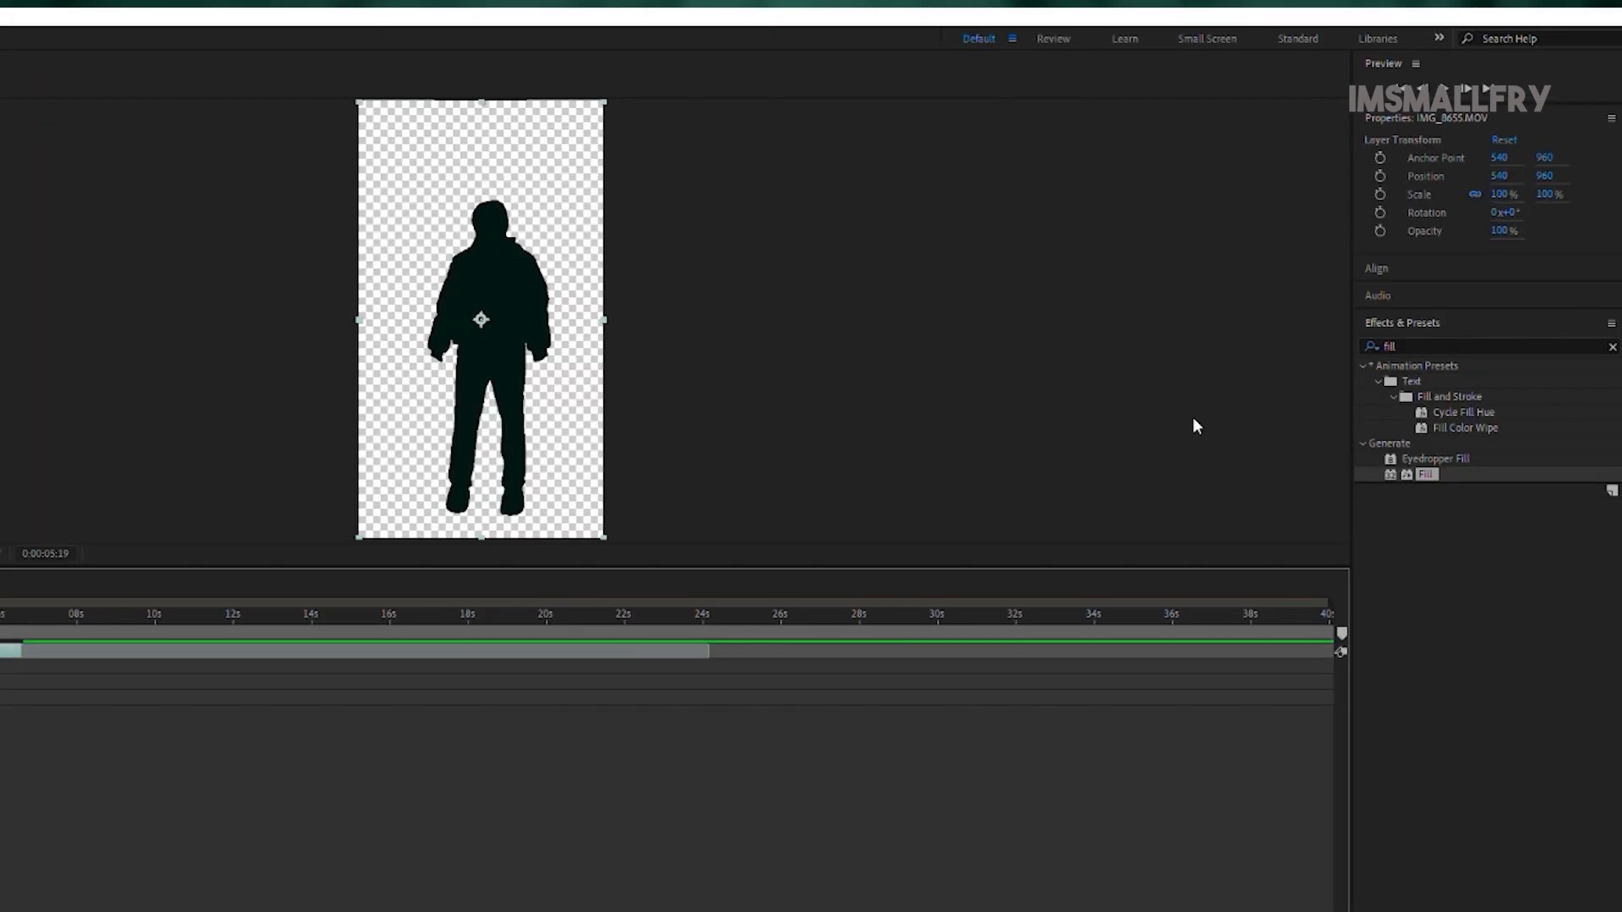
Step: Apply Gaussian Blur to the filled silhouette layer with a blurriness of 45
left_click(1412, 349)
type("gaussian")
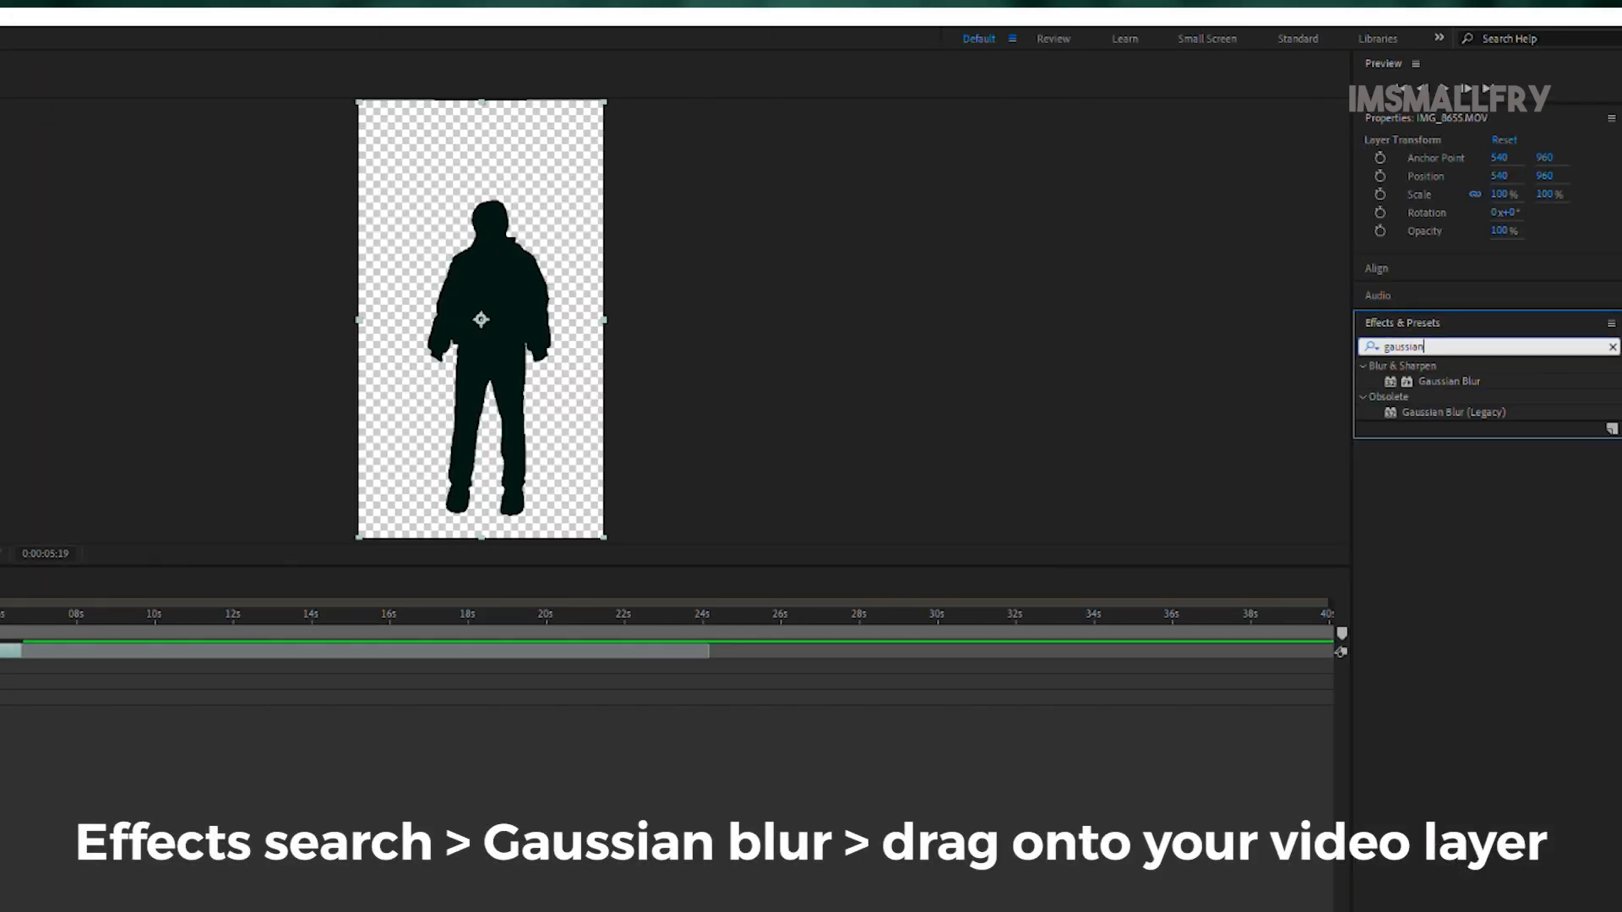
left_click_drag(1448, 381, 612, 634)
left_click_drag(156, 521, 293, 511)
type("45")
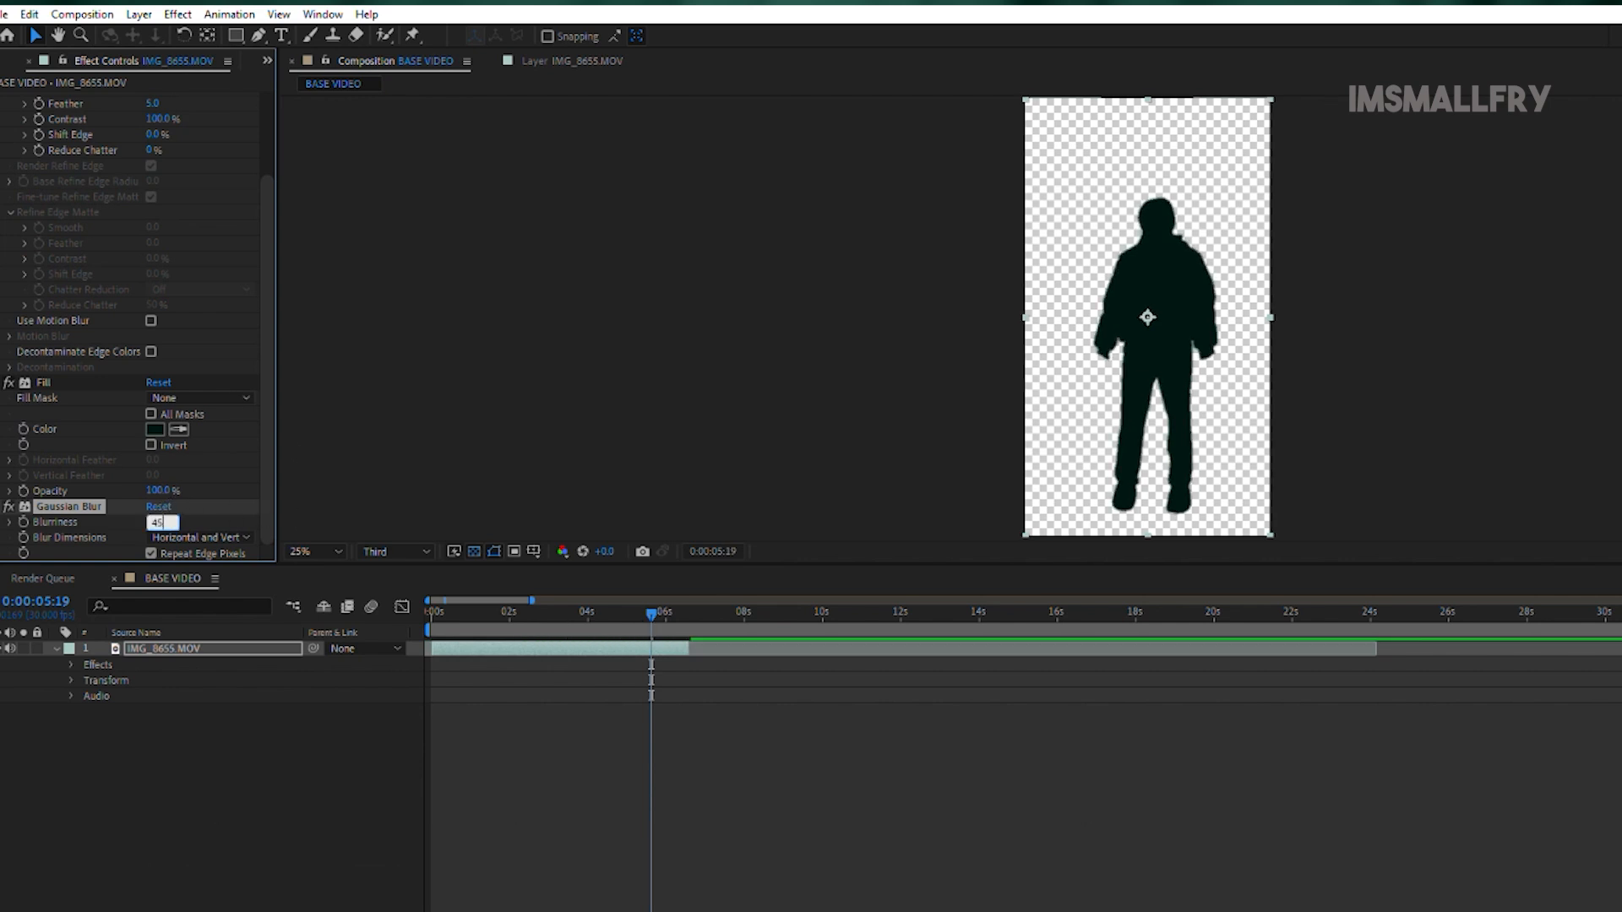
key("Return")
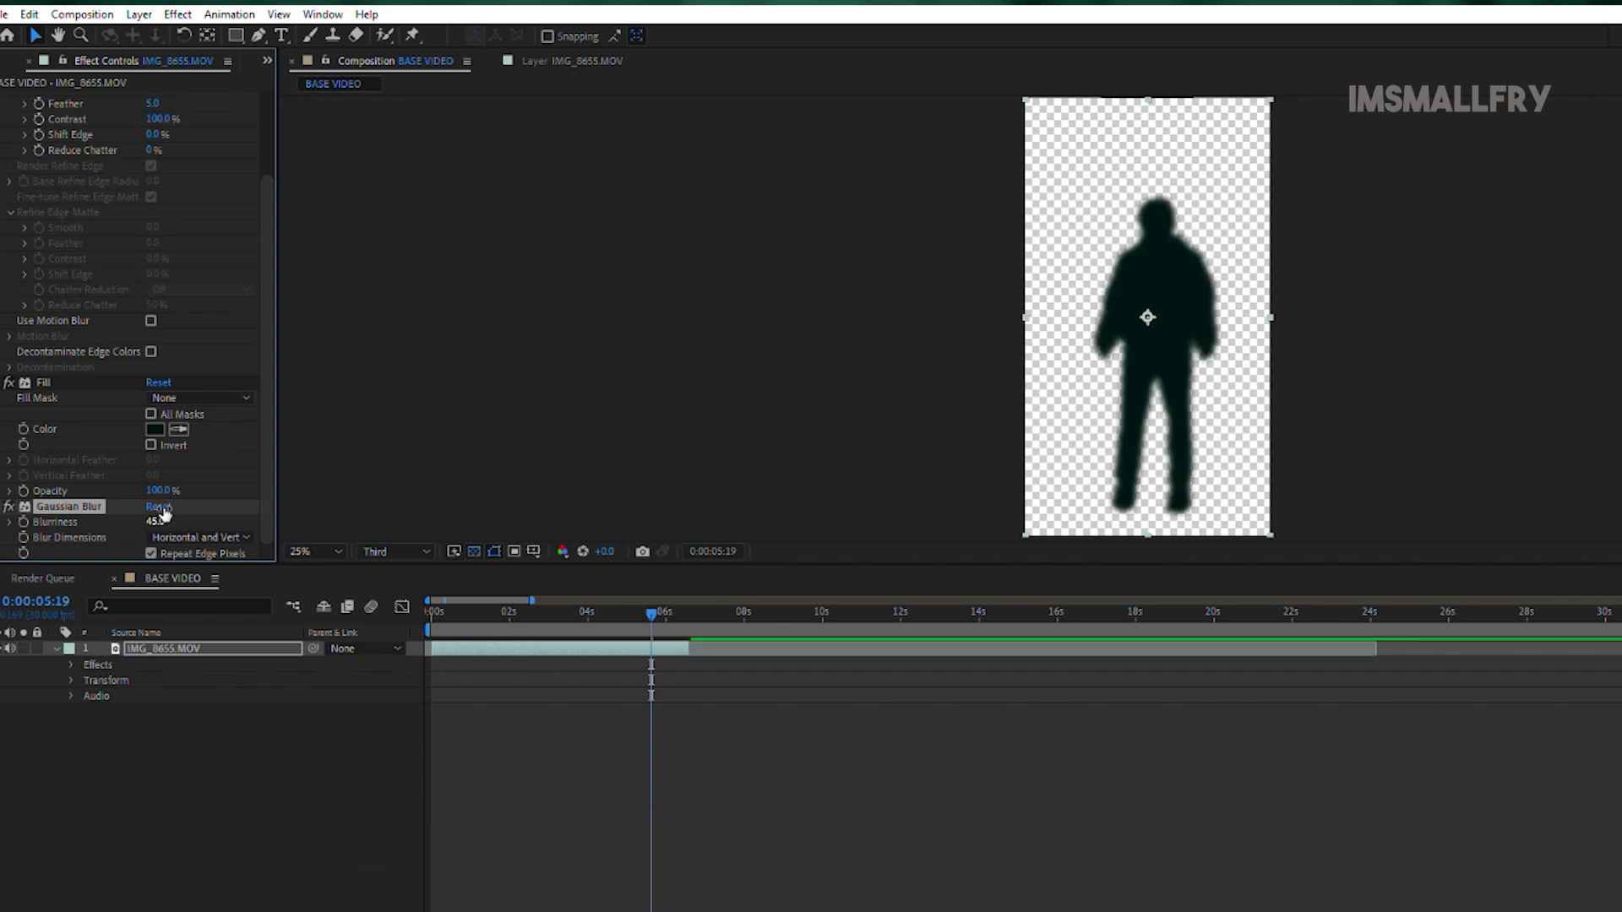
Step: Add the Animation Composer Wave Warp effect to the silhouette layer and set its intensity to 20
mouse_move(565, 613)
left_mouse_down()
mouse_move(469, 613)
mouse_move(524, 601)
mouse_move(698, 622)
mouse_move(537, 618)
left_mouse_up()
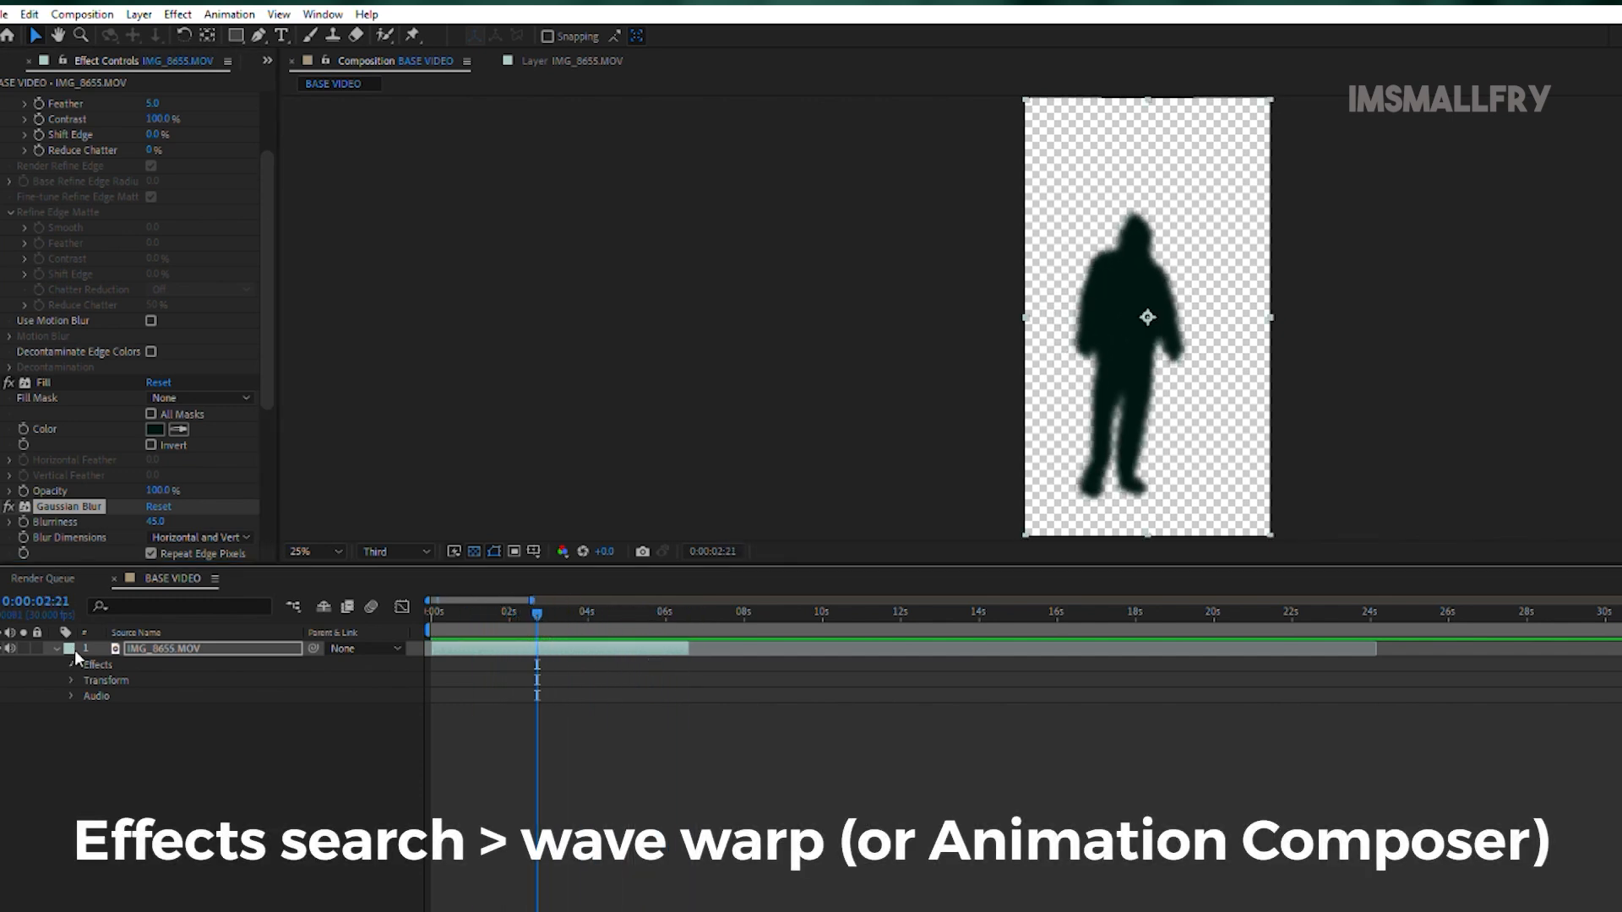
left_click(70, 664)
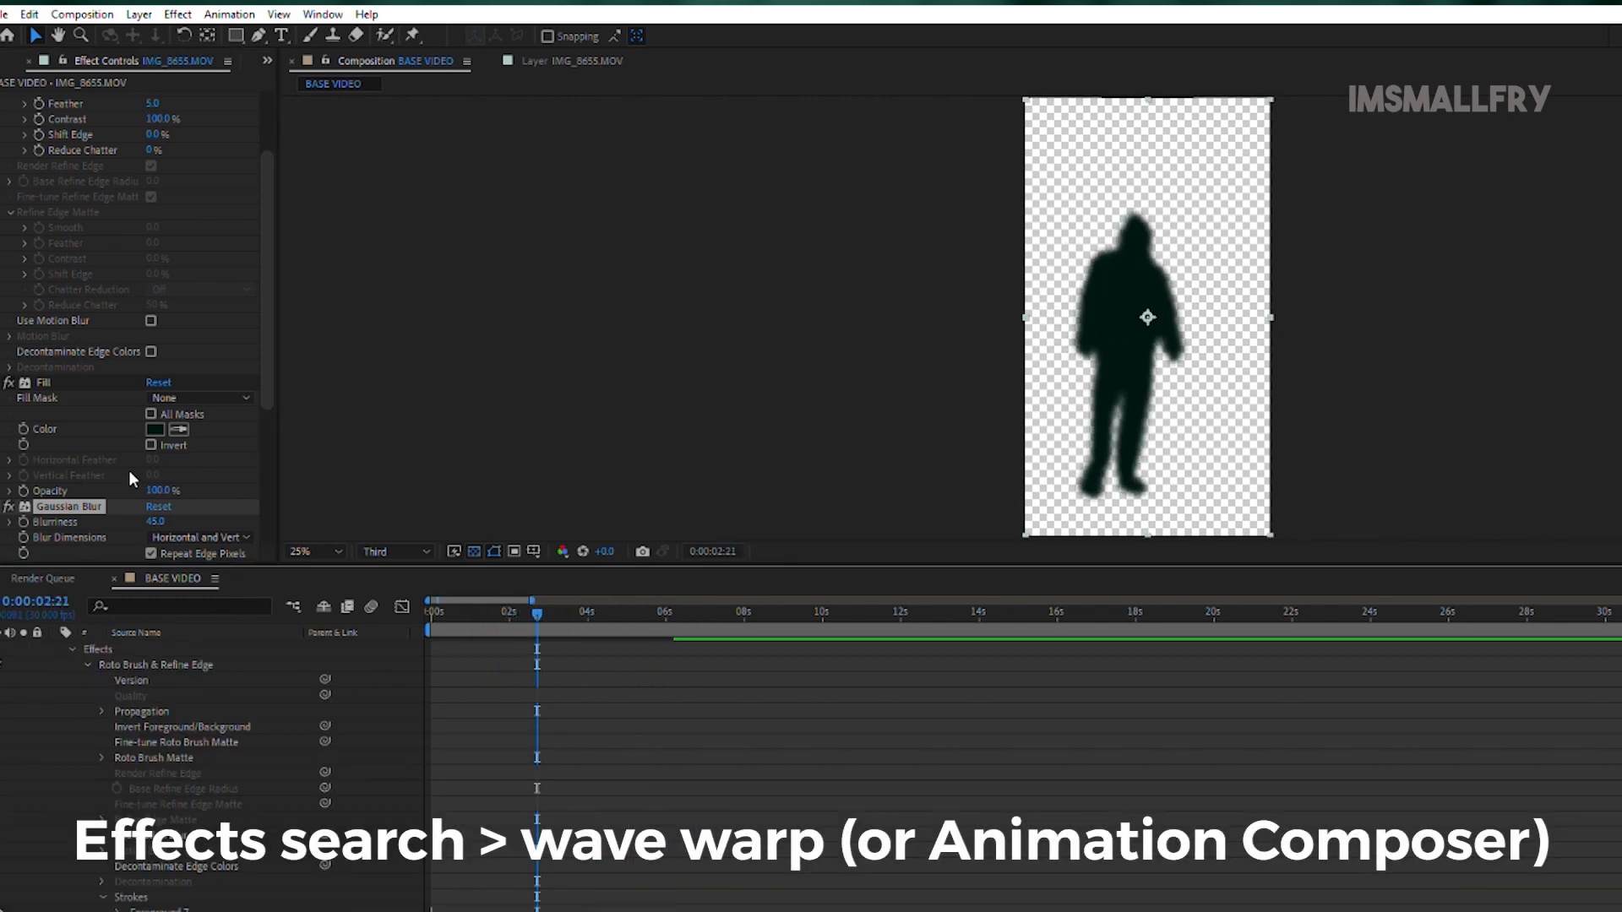
scroll(128, 469, "down", 2)
left_click(1, 424)
scroll(196, 470, "down", 2)
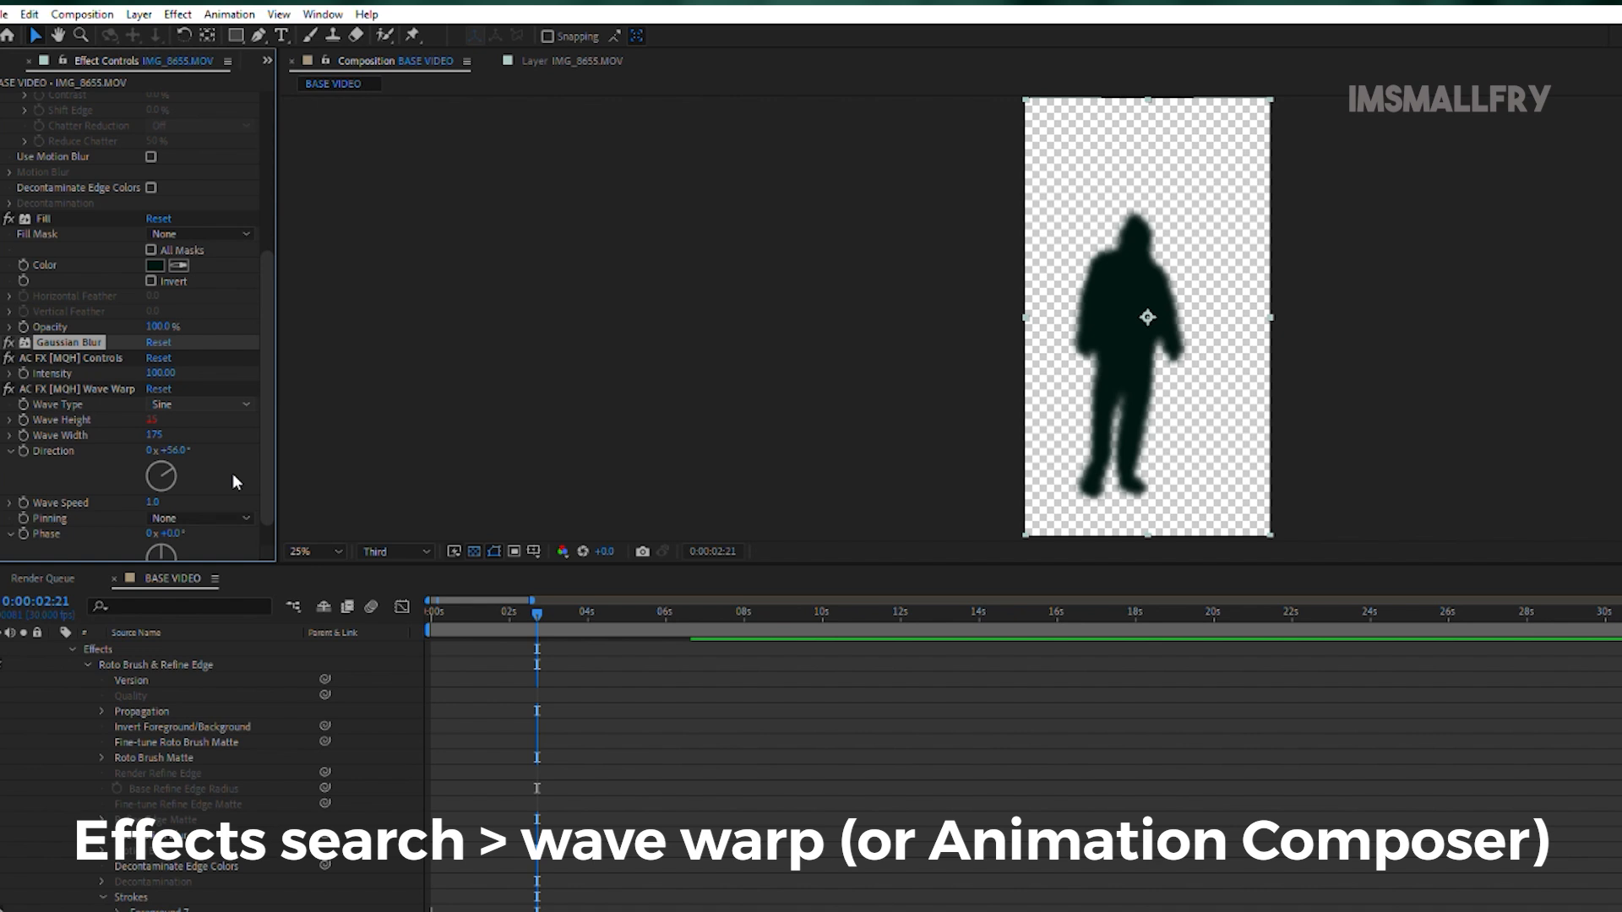
left_click_drag(159, 372, 107, 369)
left_click_drag(541, 595, 628, 611)
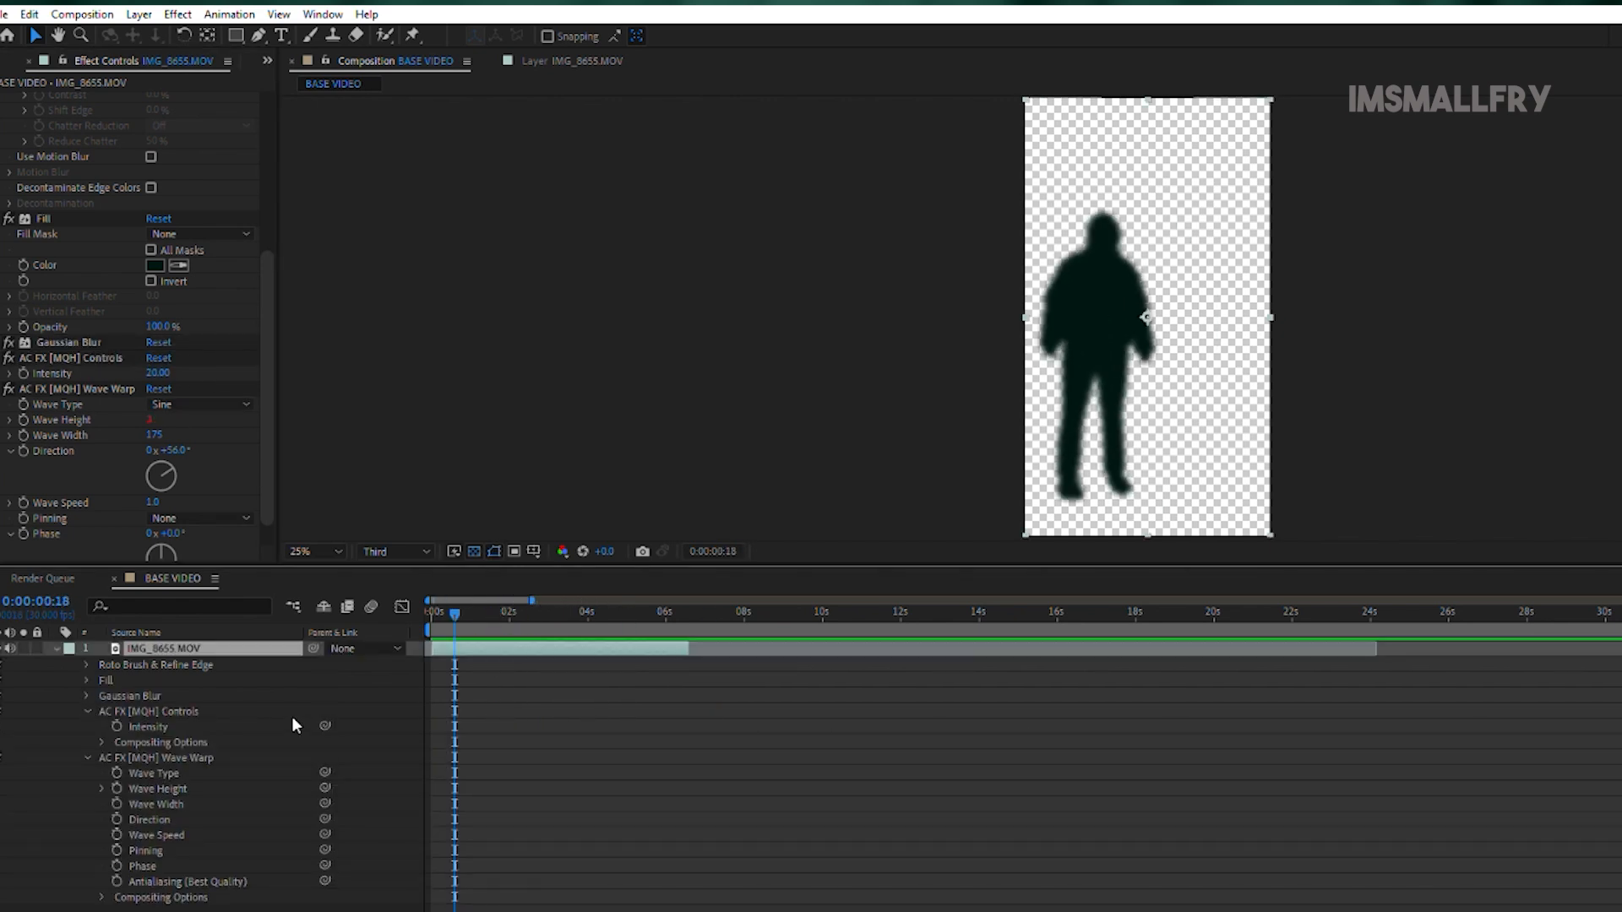
Step: Animate the Wave Warp intensity with several keyframes spread along the IMG_8655.MOV clip and preview the motion
left_click(24, 373)
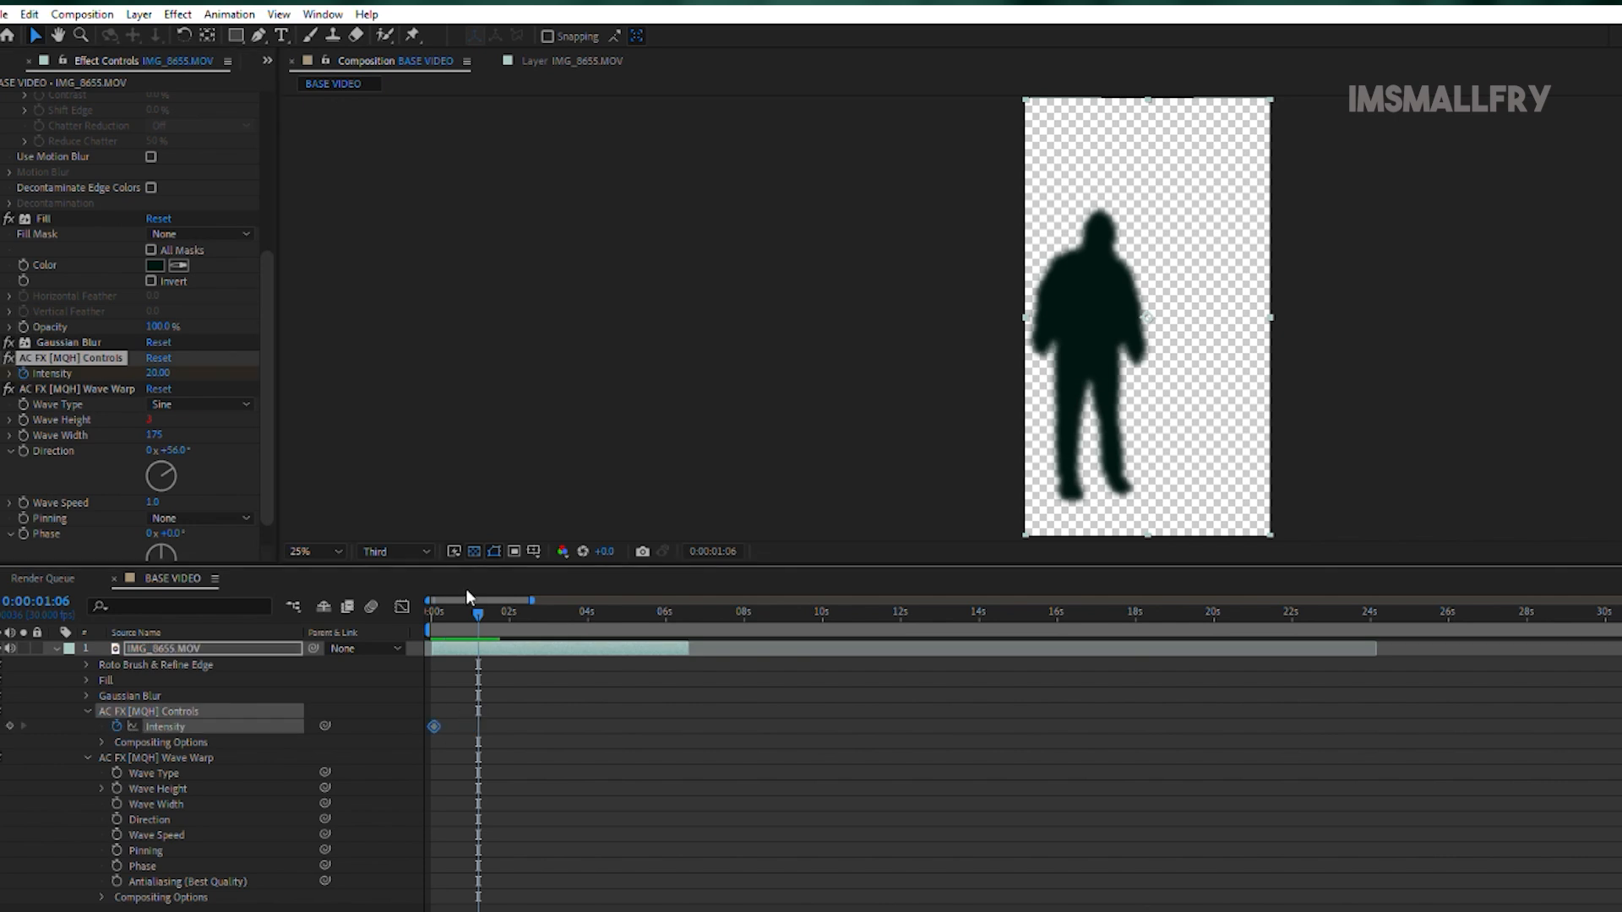
mouse_move(469, 606)
left_mouse_down()
mouse_move(499, 606)
mouse_move(445, 611)
left_mouse_up()
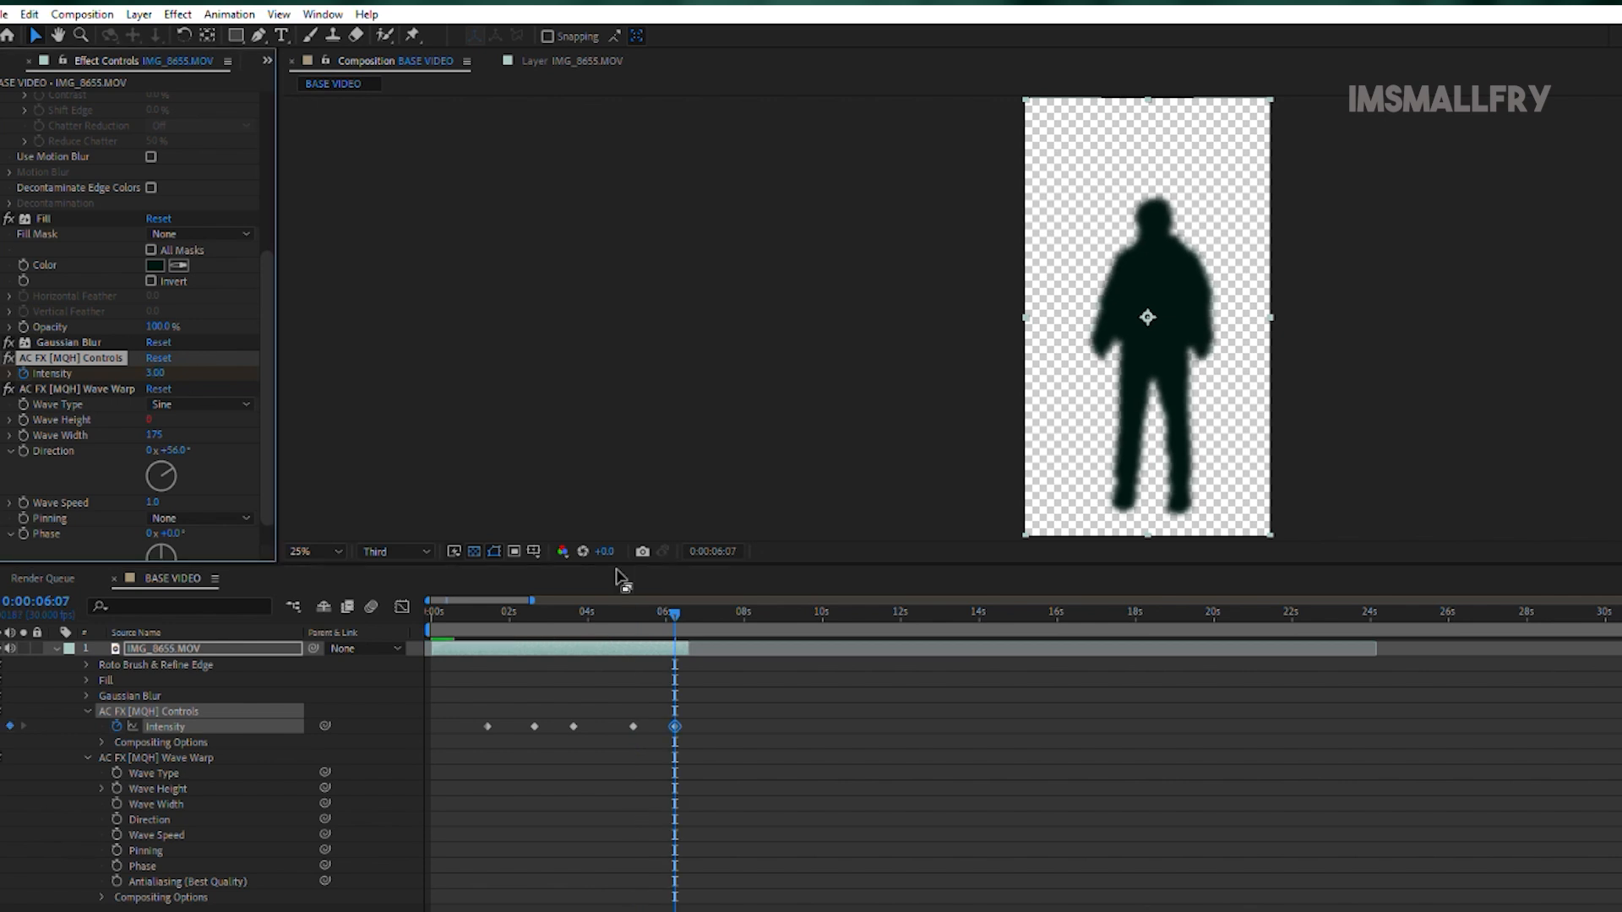
left_click(595, 611)
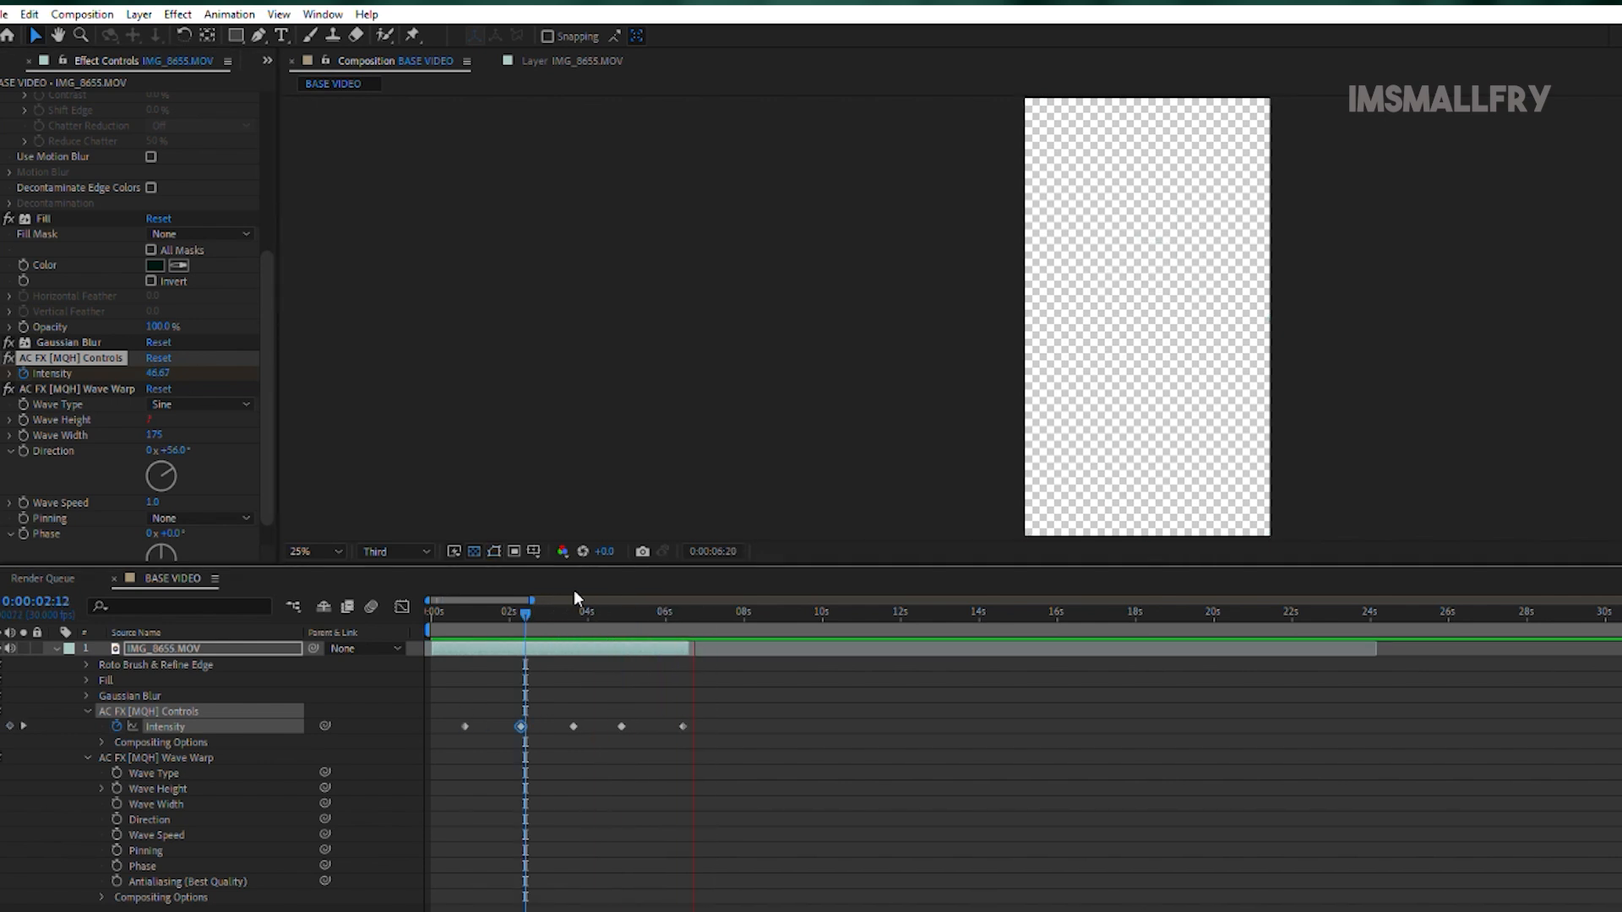
left_click(688, 596)
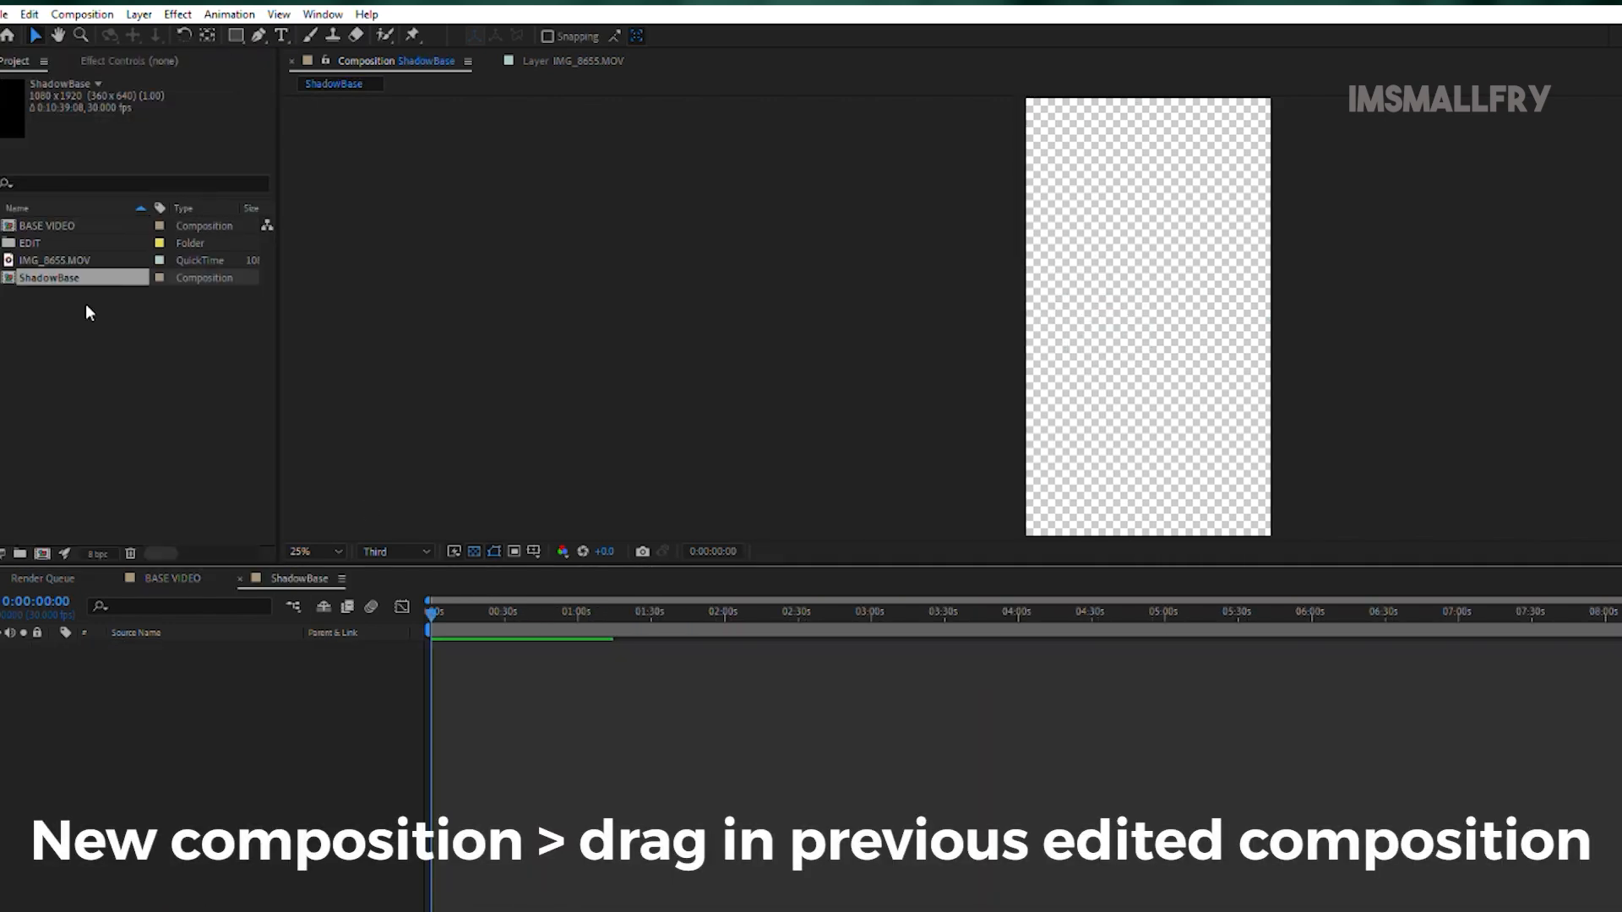
Step: Place the BASE VIDEO composition in ShadowBase and duplicate it as an upper layer named WISPY
left_click_drag(47, 226, 169, 650)
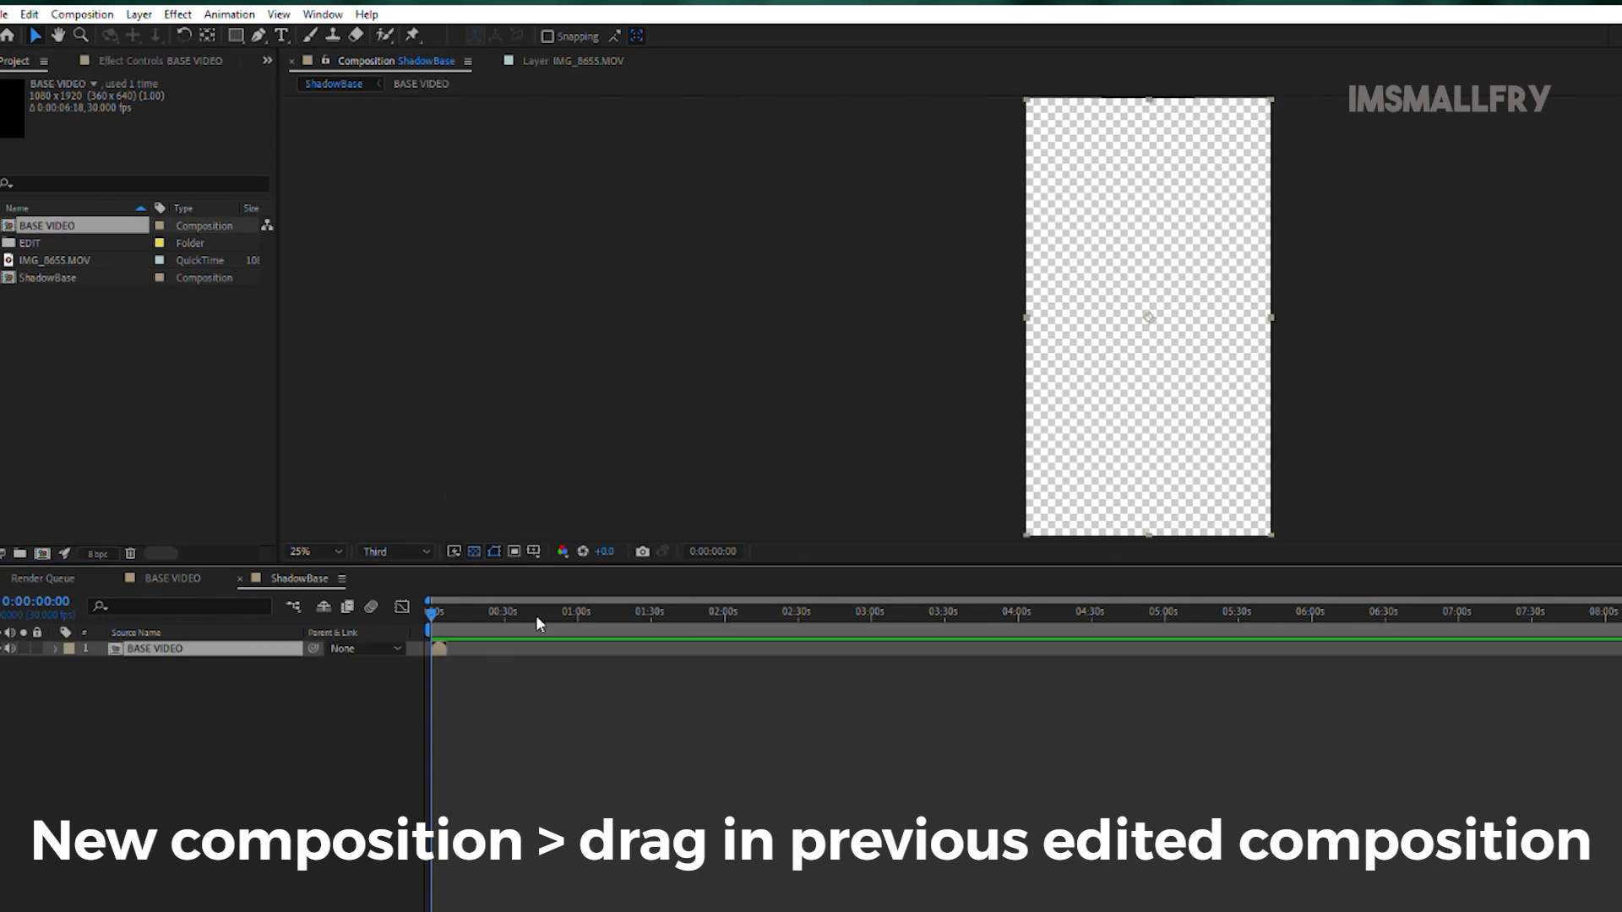
key("ctrl+d")
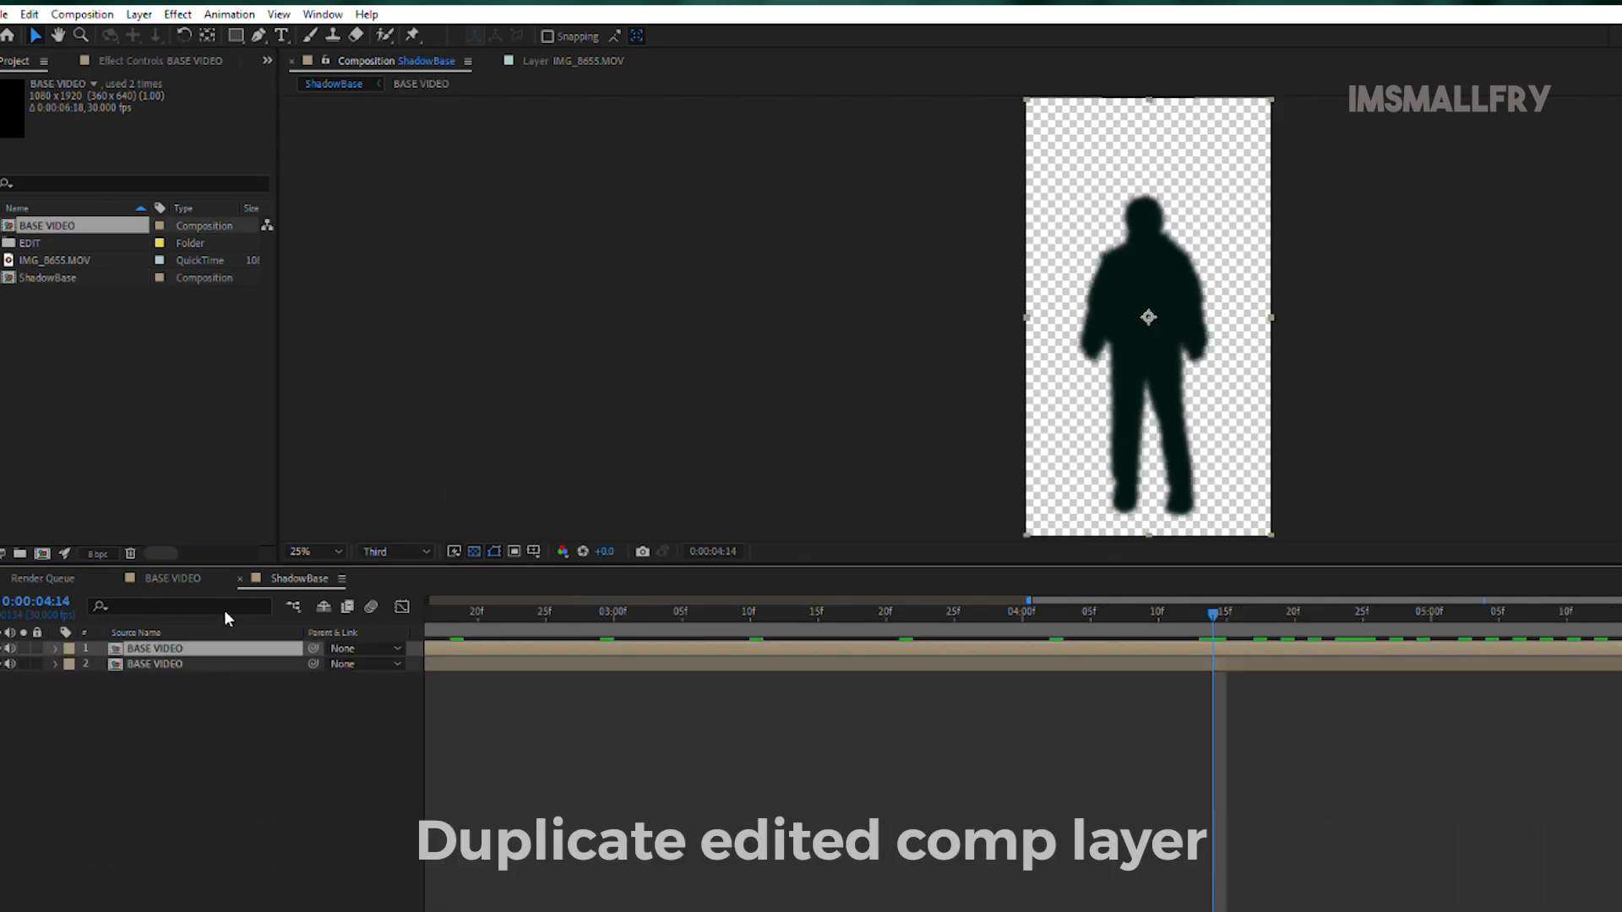
key("F4")
key("Return")
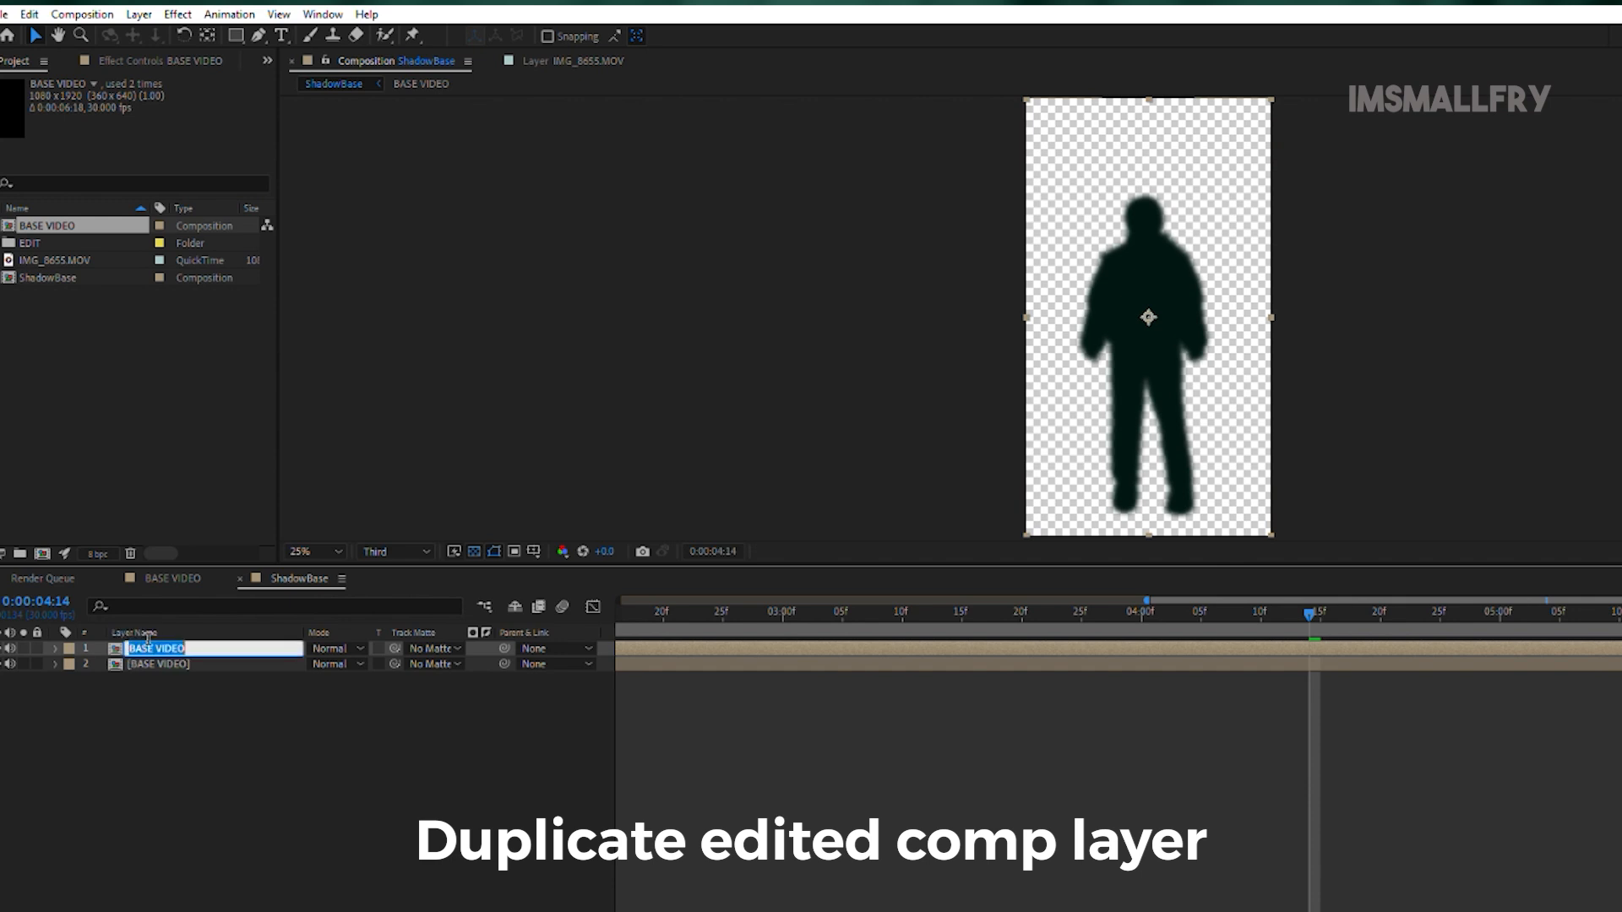
type("WISP")
type("Y")
key("Return")
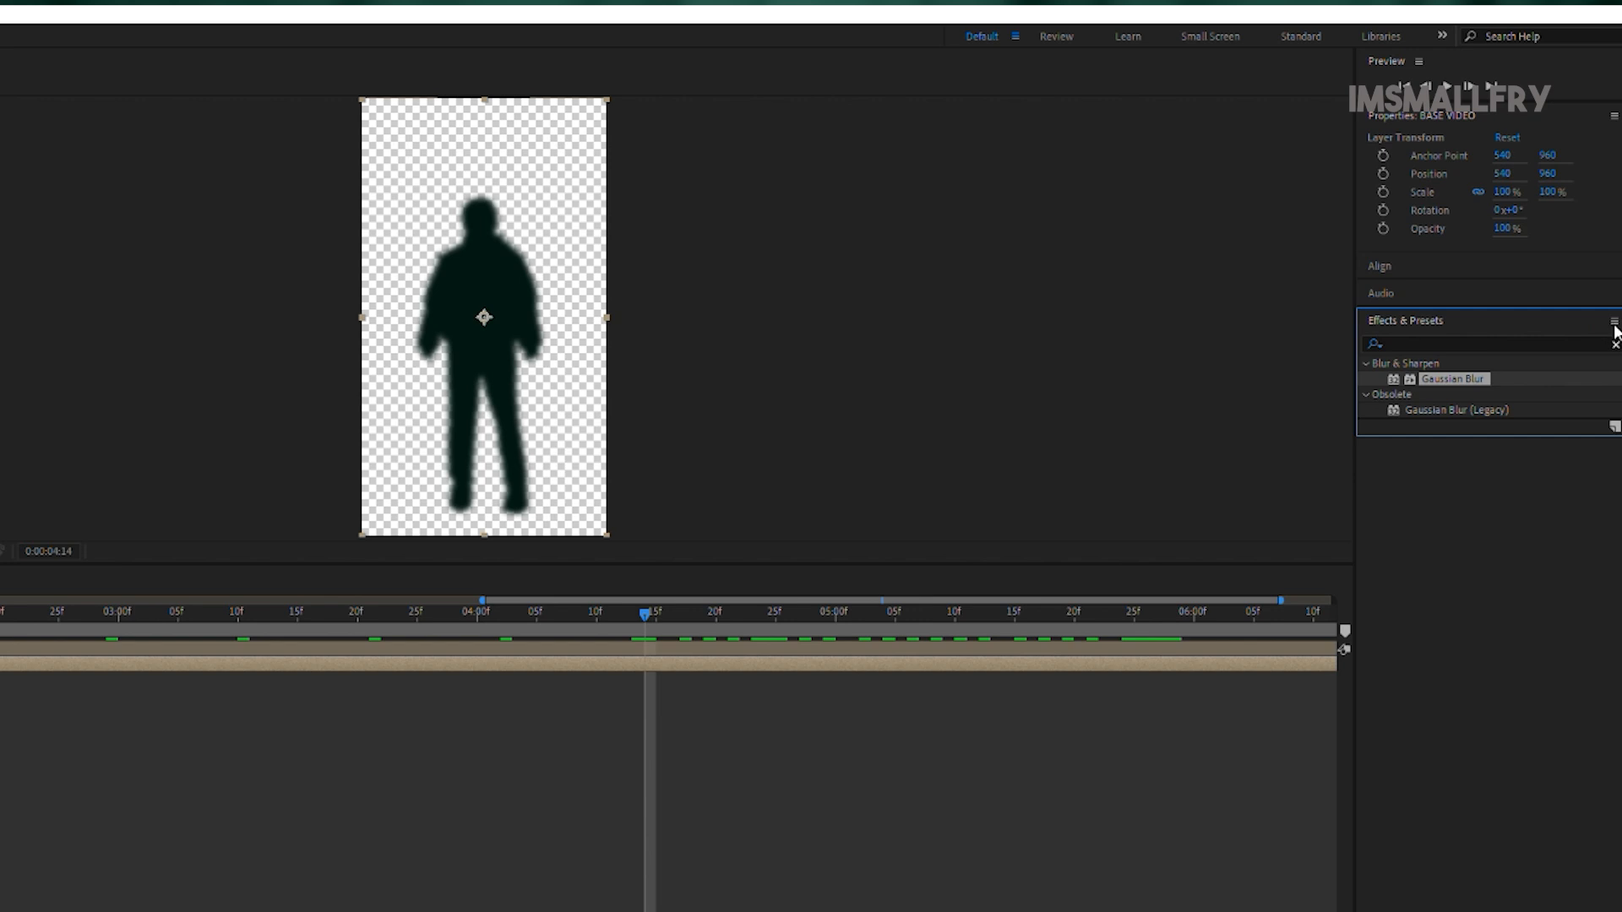
Step: Apply Directional Blur to the lower BASE VIDEO layer with a blur length of 55
left_click(1615, 344)
type("directional")
left_click_drag(220, 684, 101, 664)
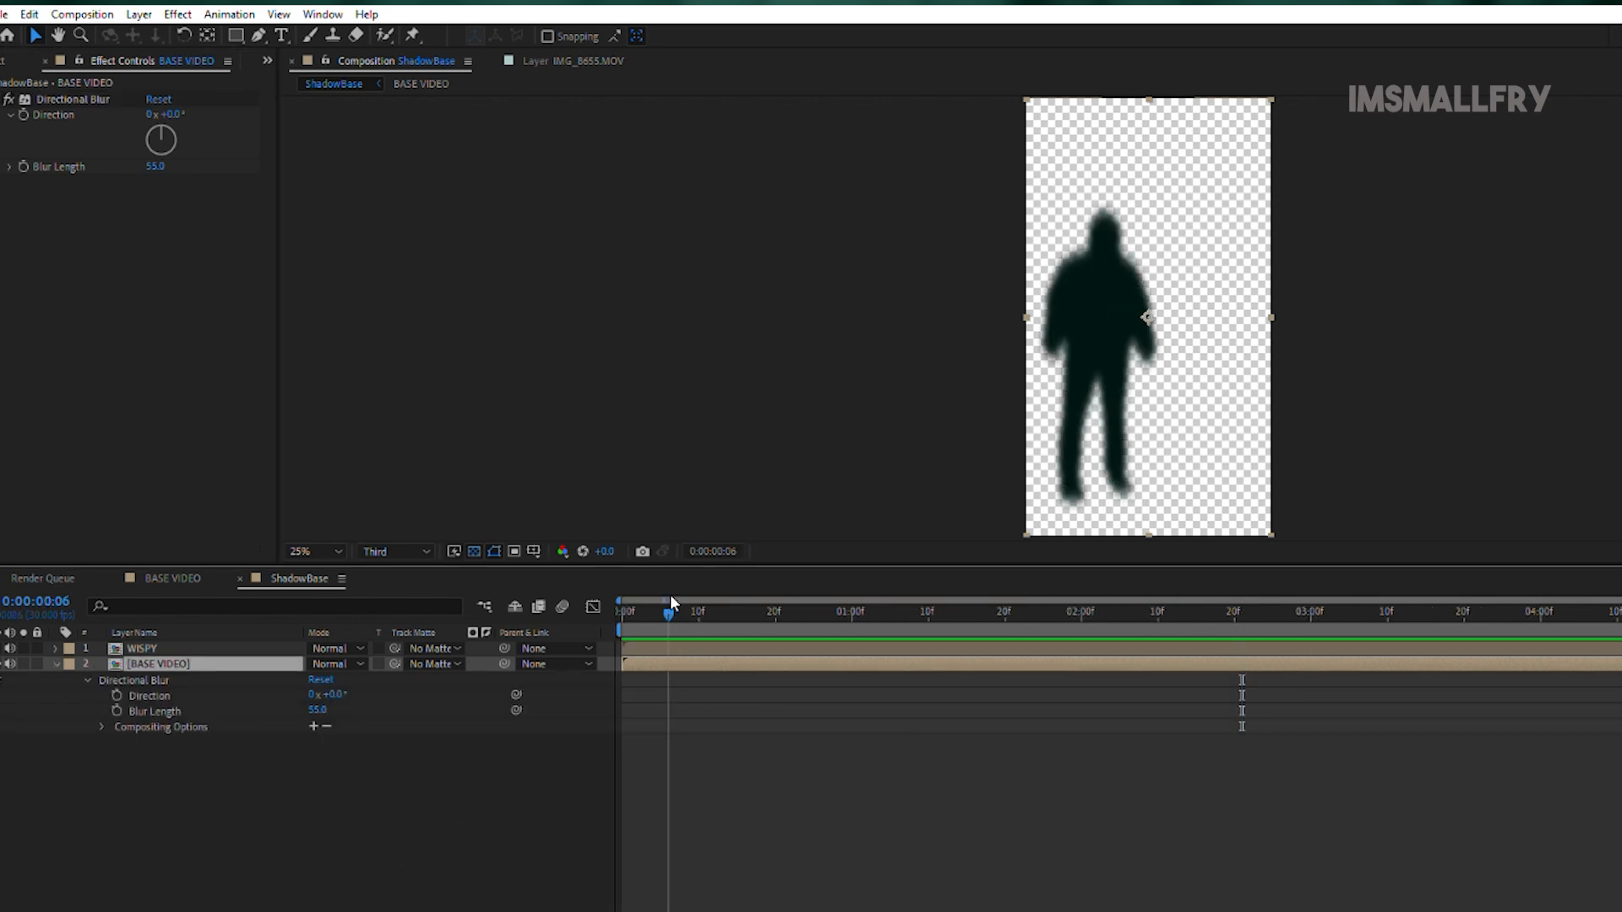
Step: Keyframe the Directional Blur's direction and vary its blur length over time on the BASE VIDEO layer
left_click(119, 695)
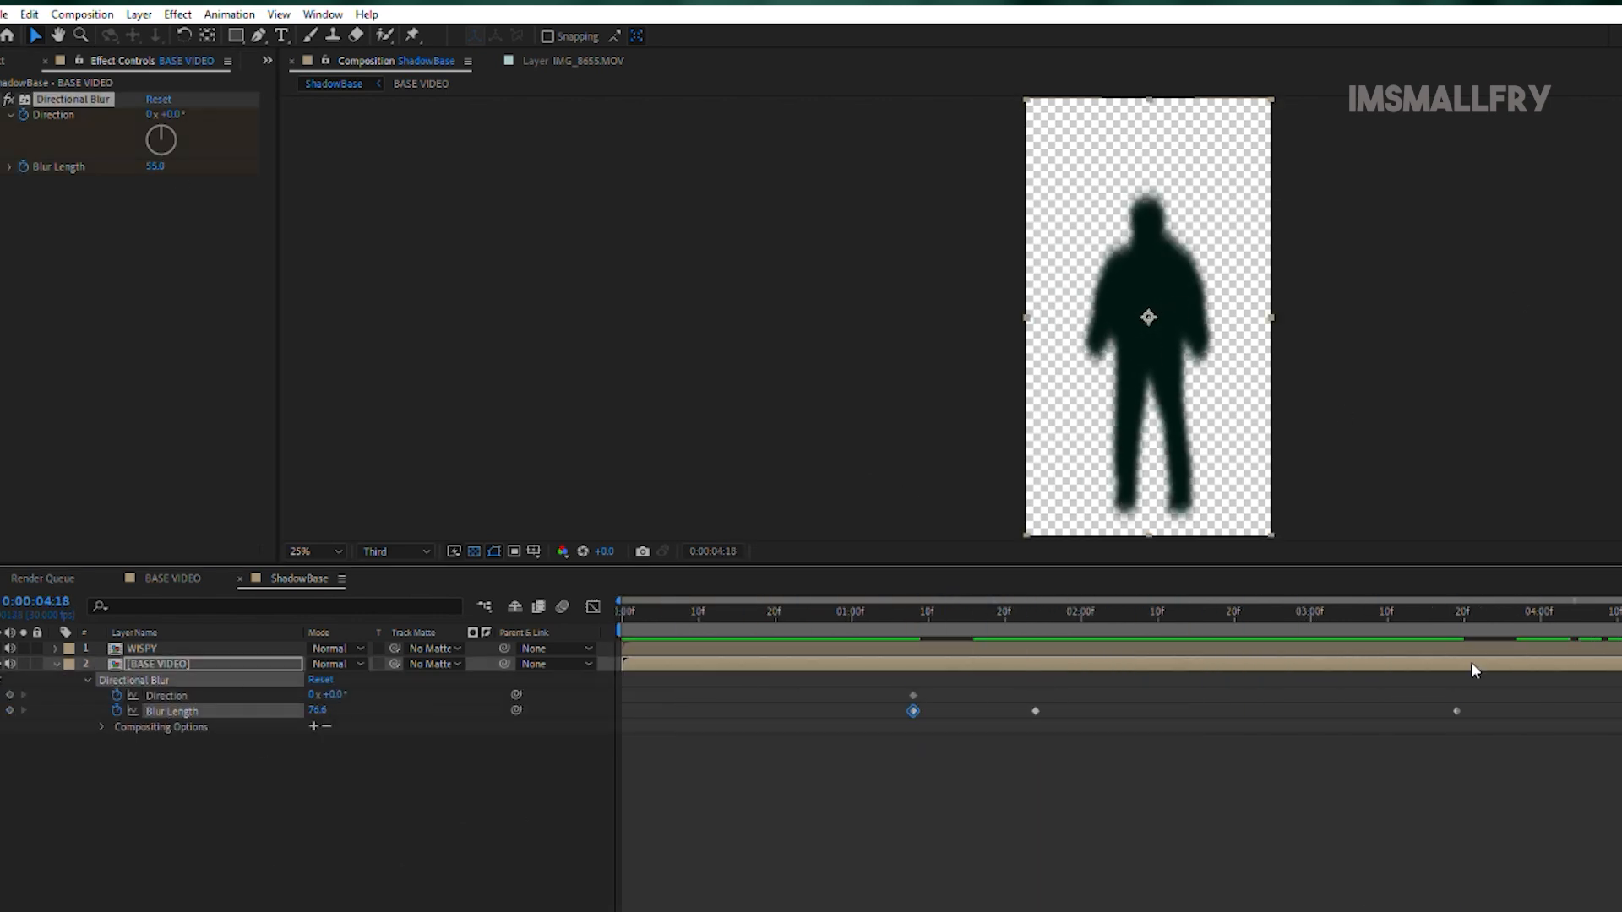
key("ctrl+v")
mouse_move(1417, 615)
left_mouse_down()
mouse_move(1621, 615)
mouse_move(1318, 601)
mouse_move(1429, 638)
left_mouse_up()
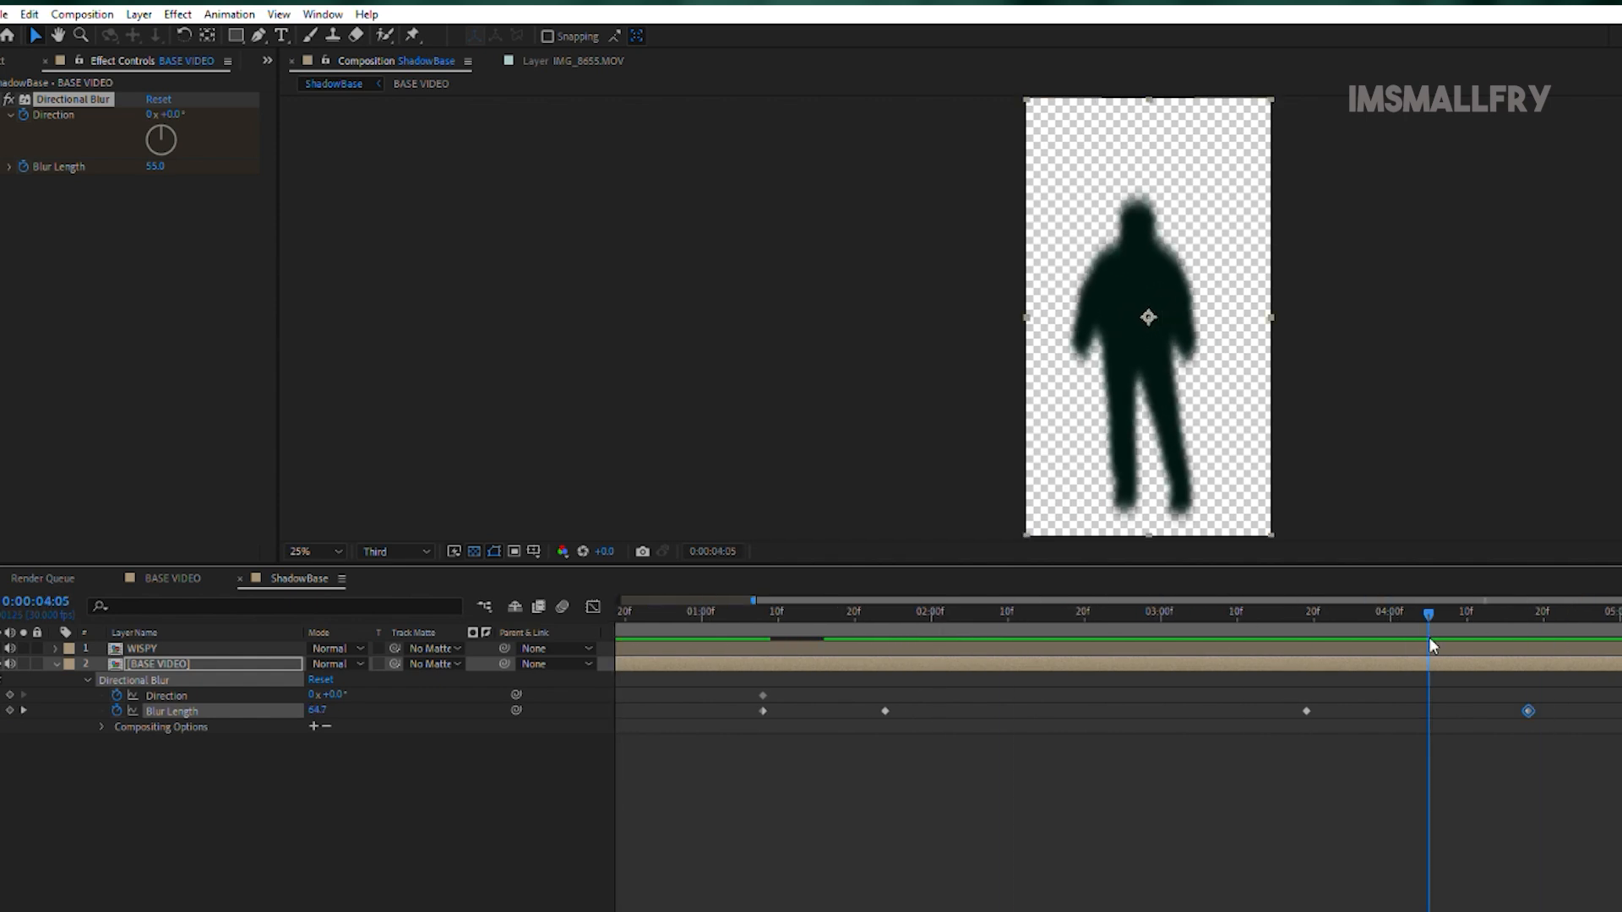
left_click(1439, 642)
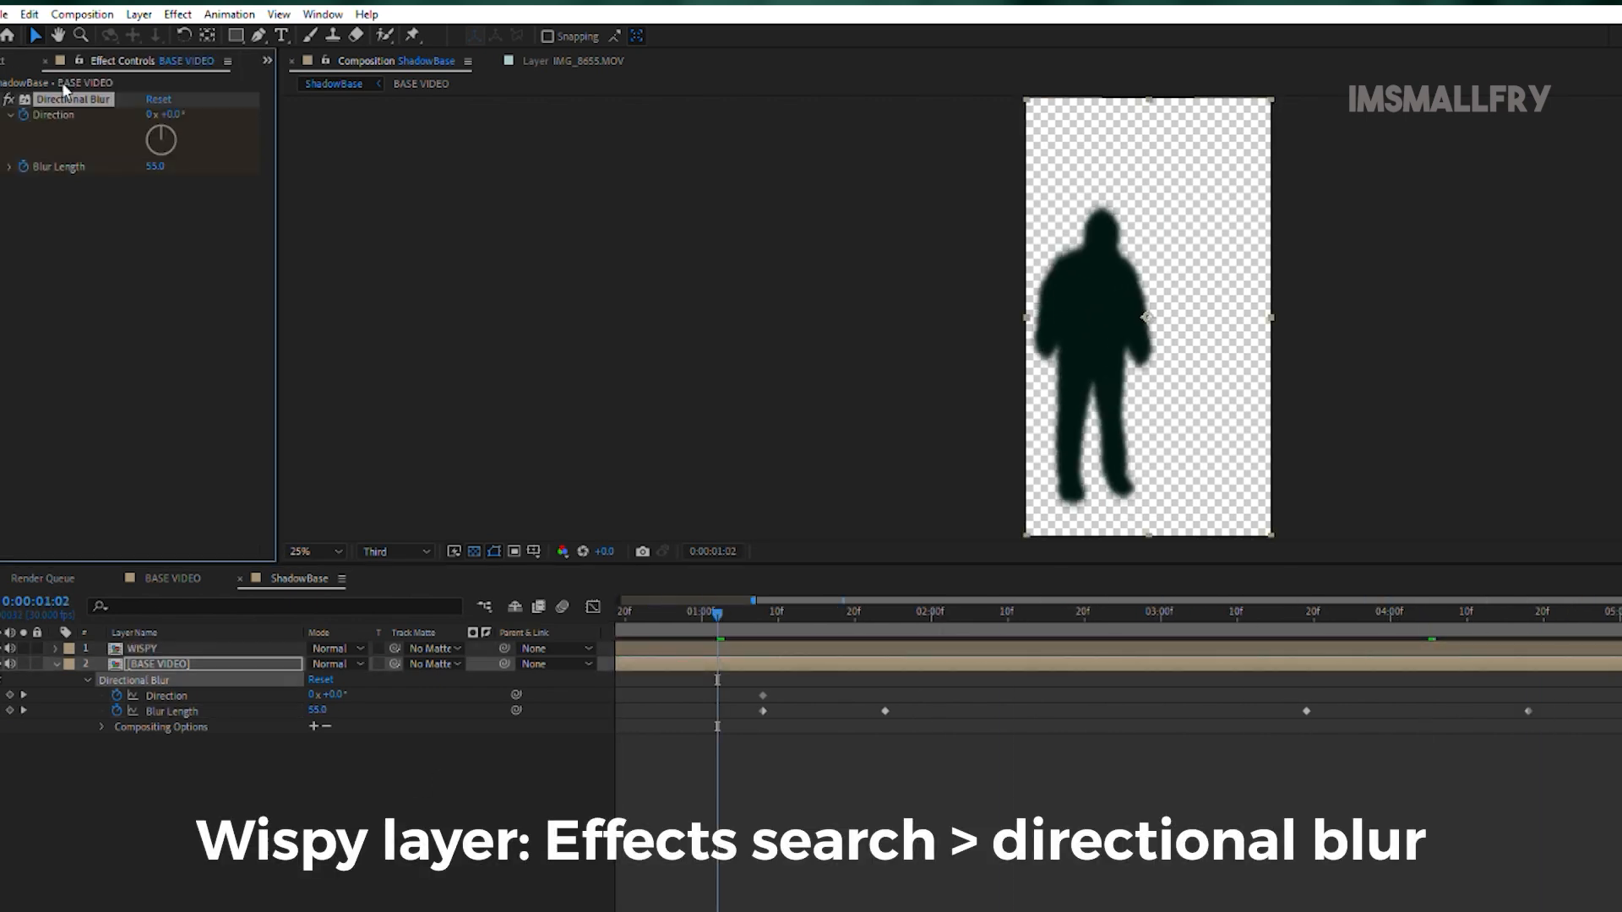
Step: Copy the Directional Blur onto the WISPY layer with a constant, unkeyframed blur length of 230
left_click(184, 646)
key("ctrl+v")
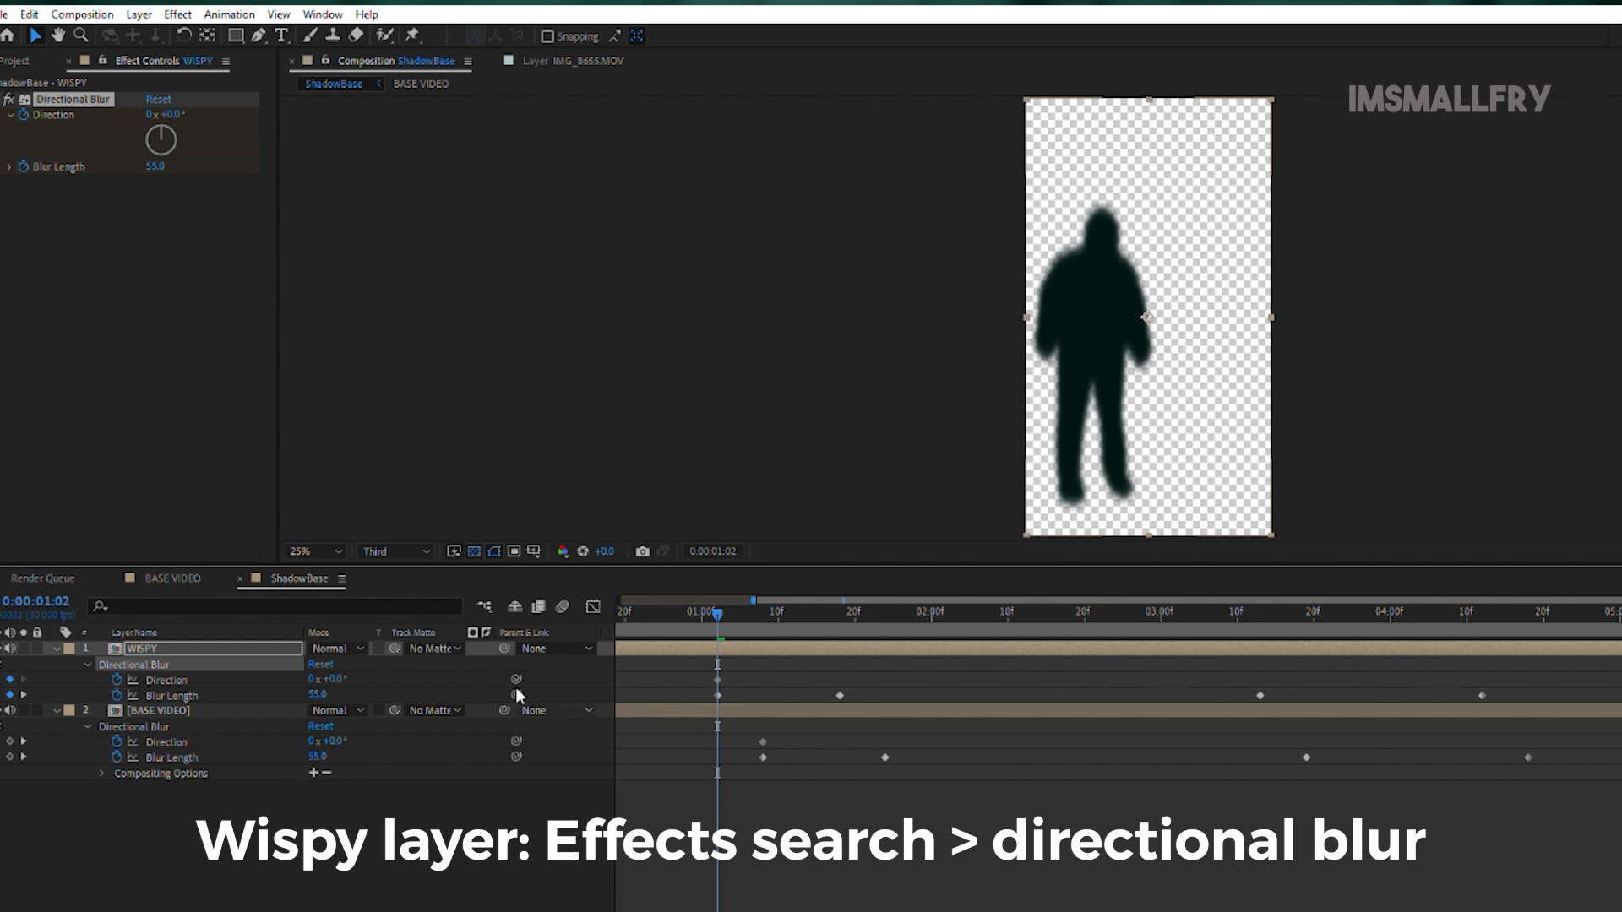
left_click(116, 695)
left_click(318, 693)
type("230")
key("Return")
key("space")
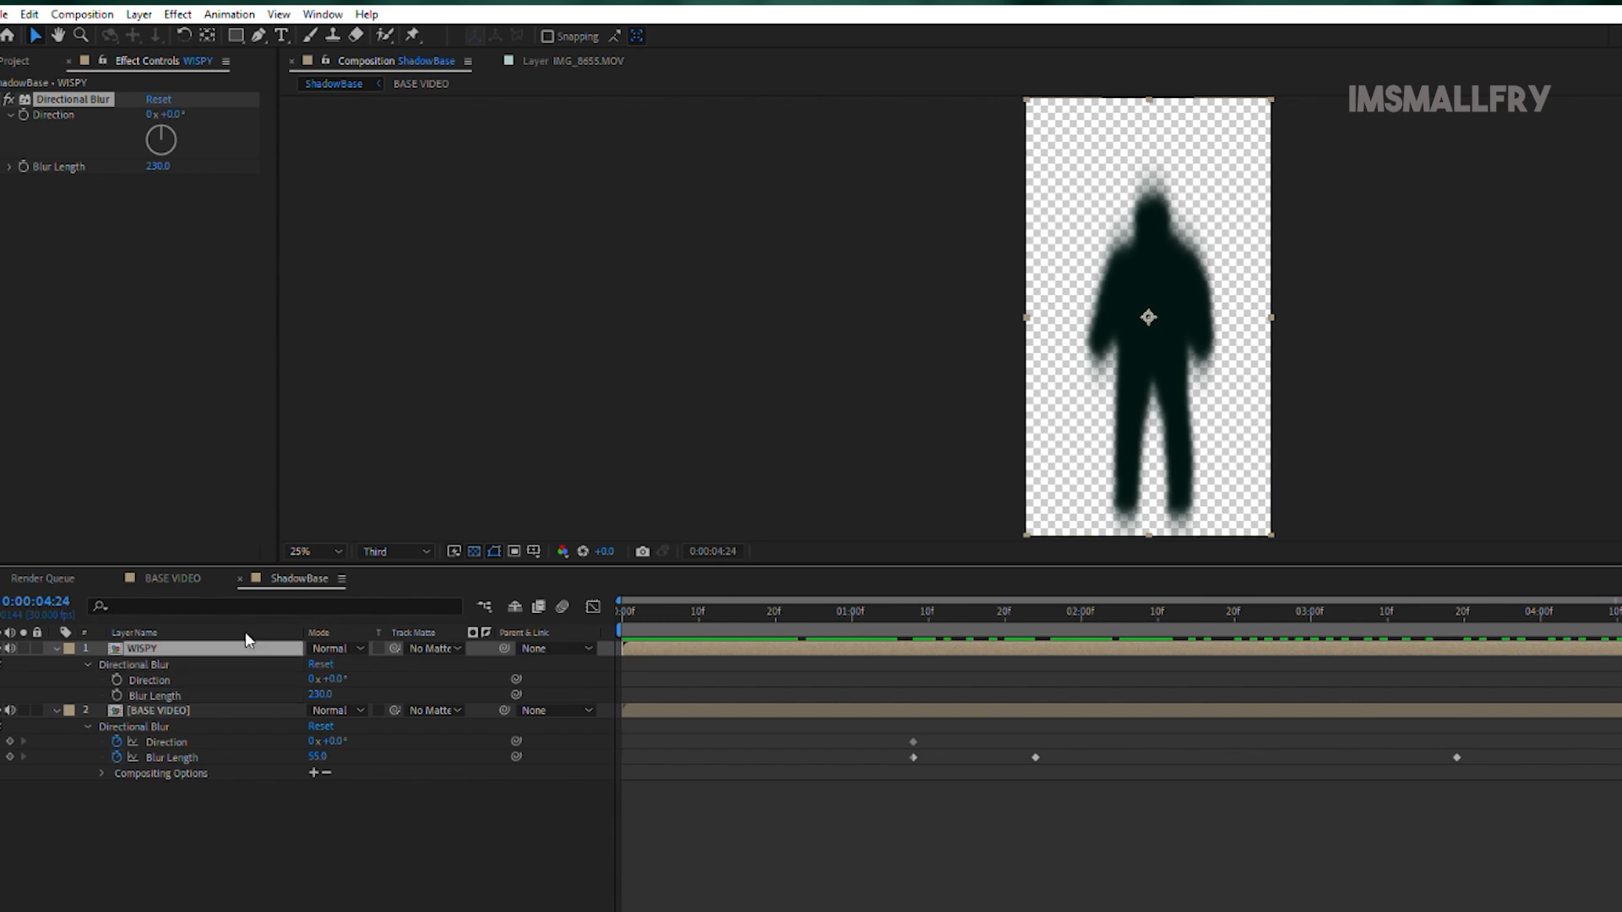
Step: Lower the WISPY layer's opacity to 60% and check the silhouette at another point in the clip
key("t")
left_click_drag(1621, 615, 938, 664)
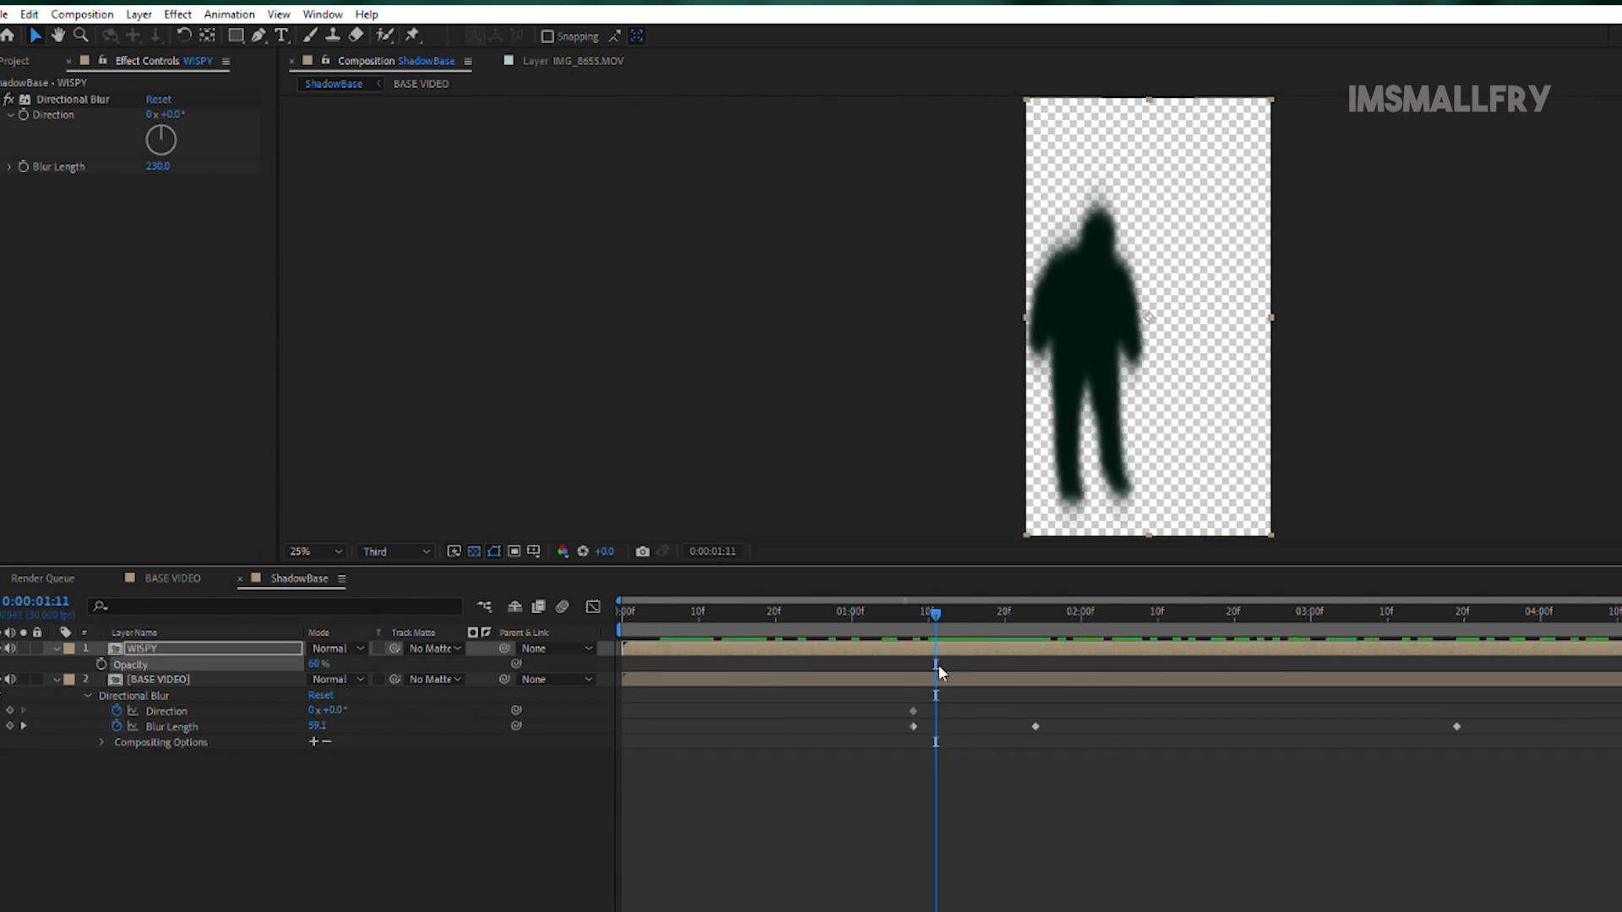
key("ctrl+0")
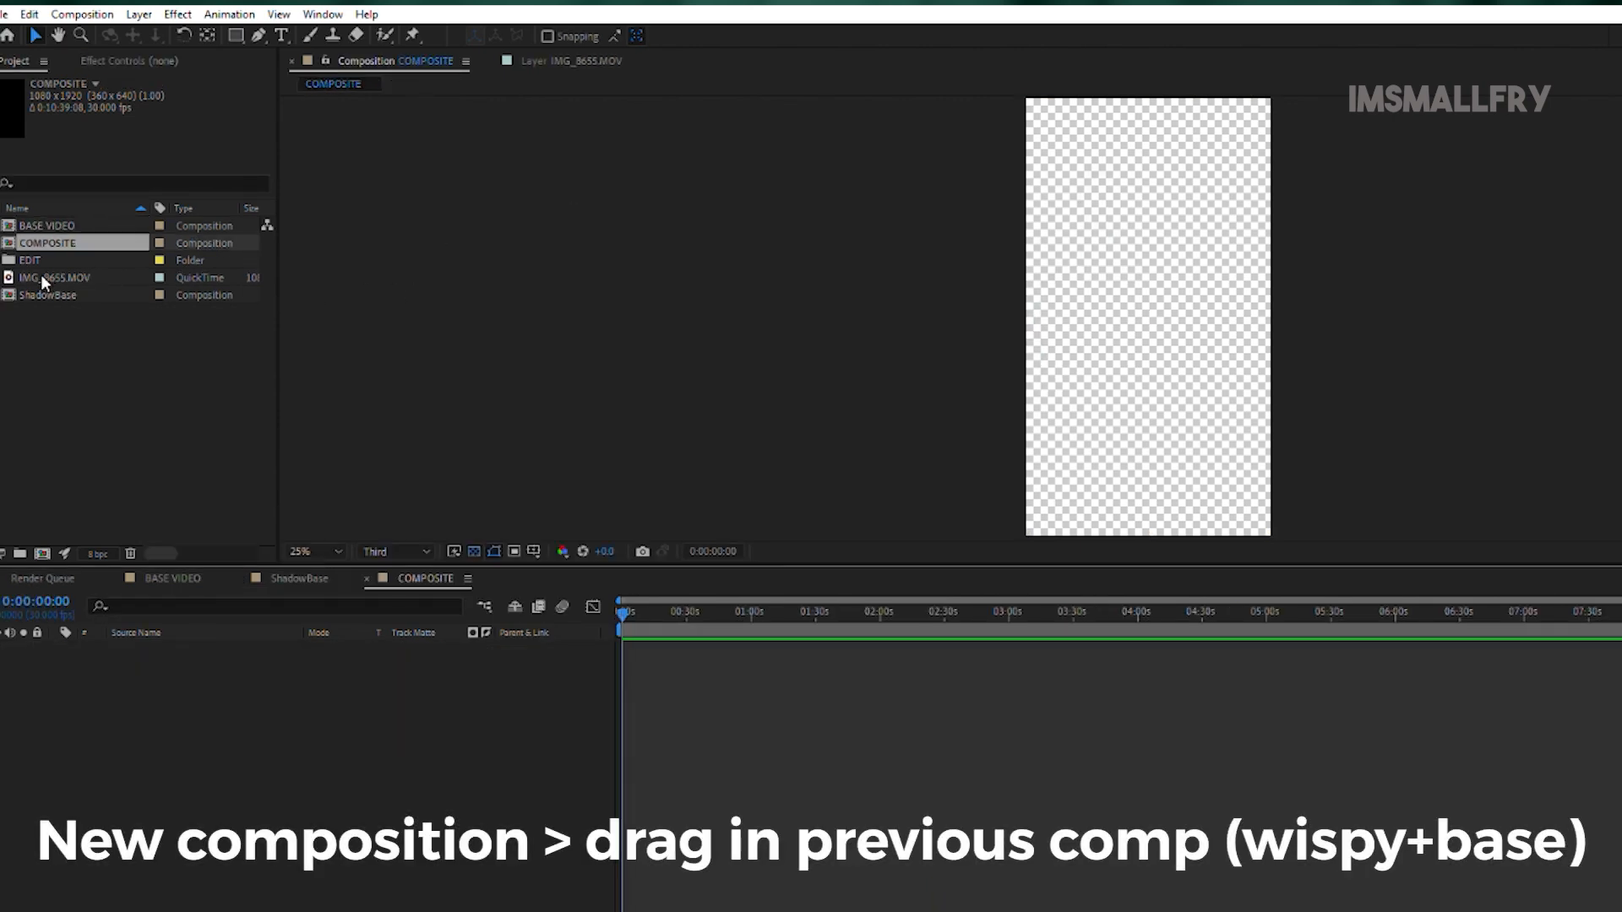
Step: Add ShadowBase to the COMPOSITE composition and duplicate it twice for three stacked layers
left_click_drag(46, 293, 296, 737)
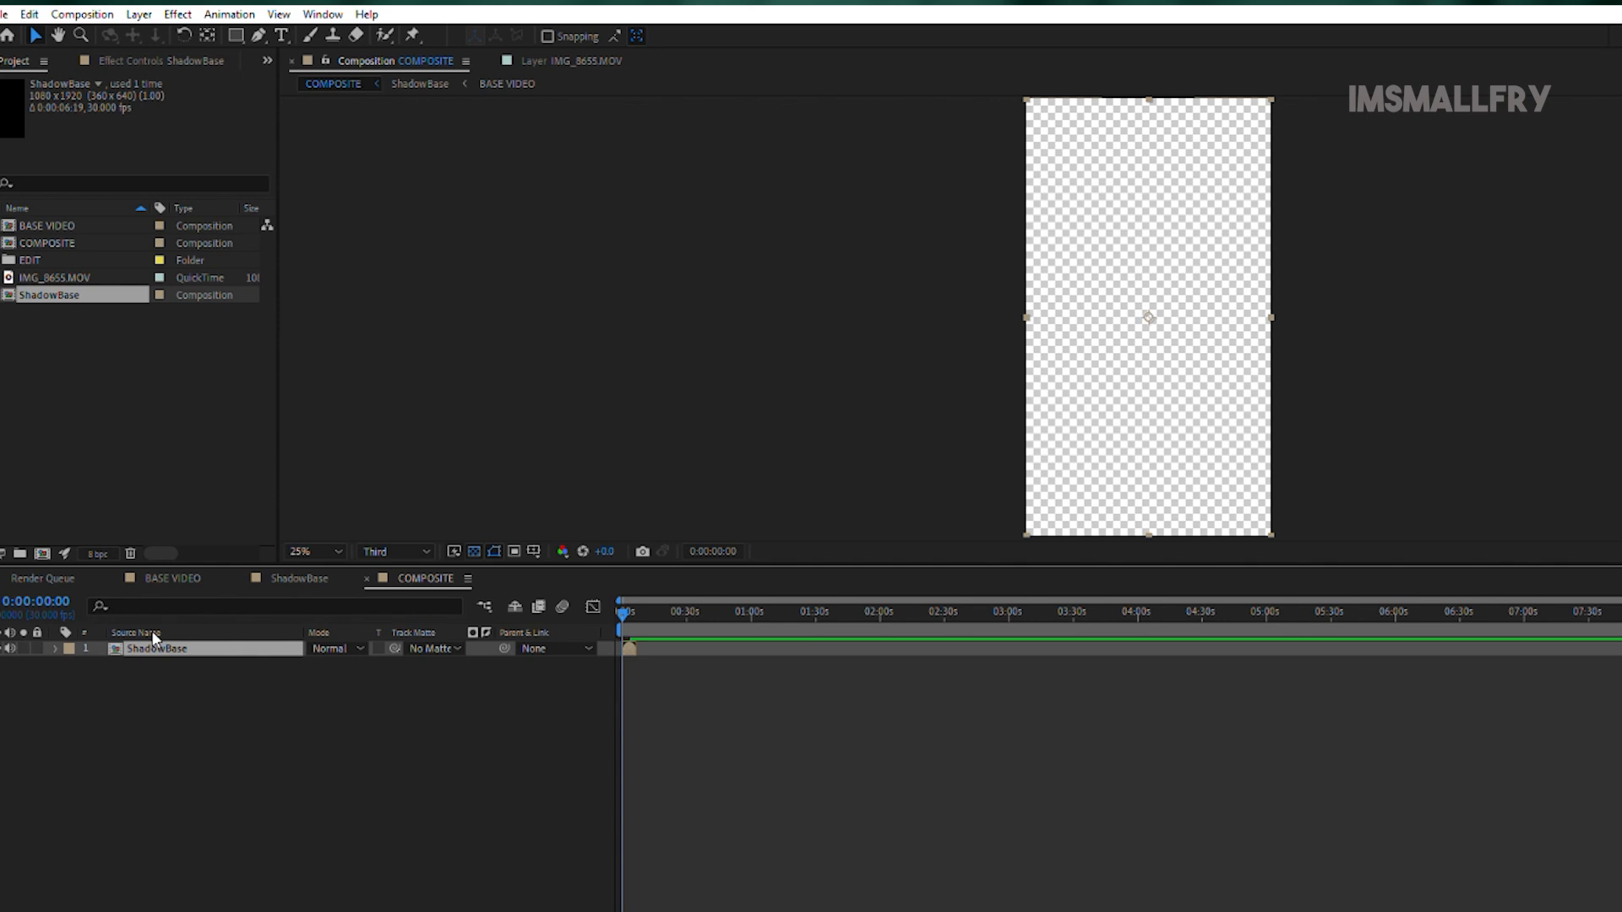
key("ctrl+d")
key("ctrl+d")
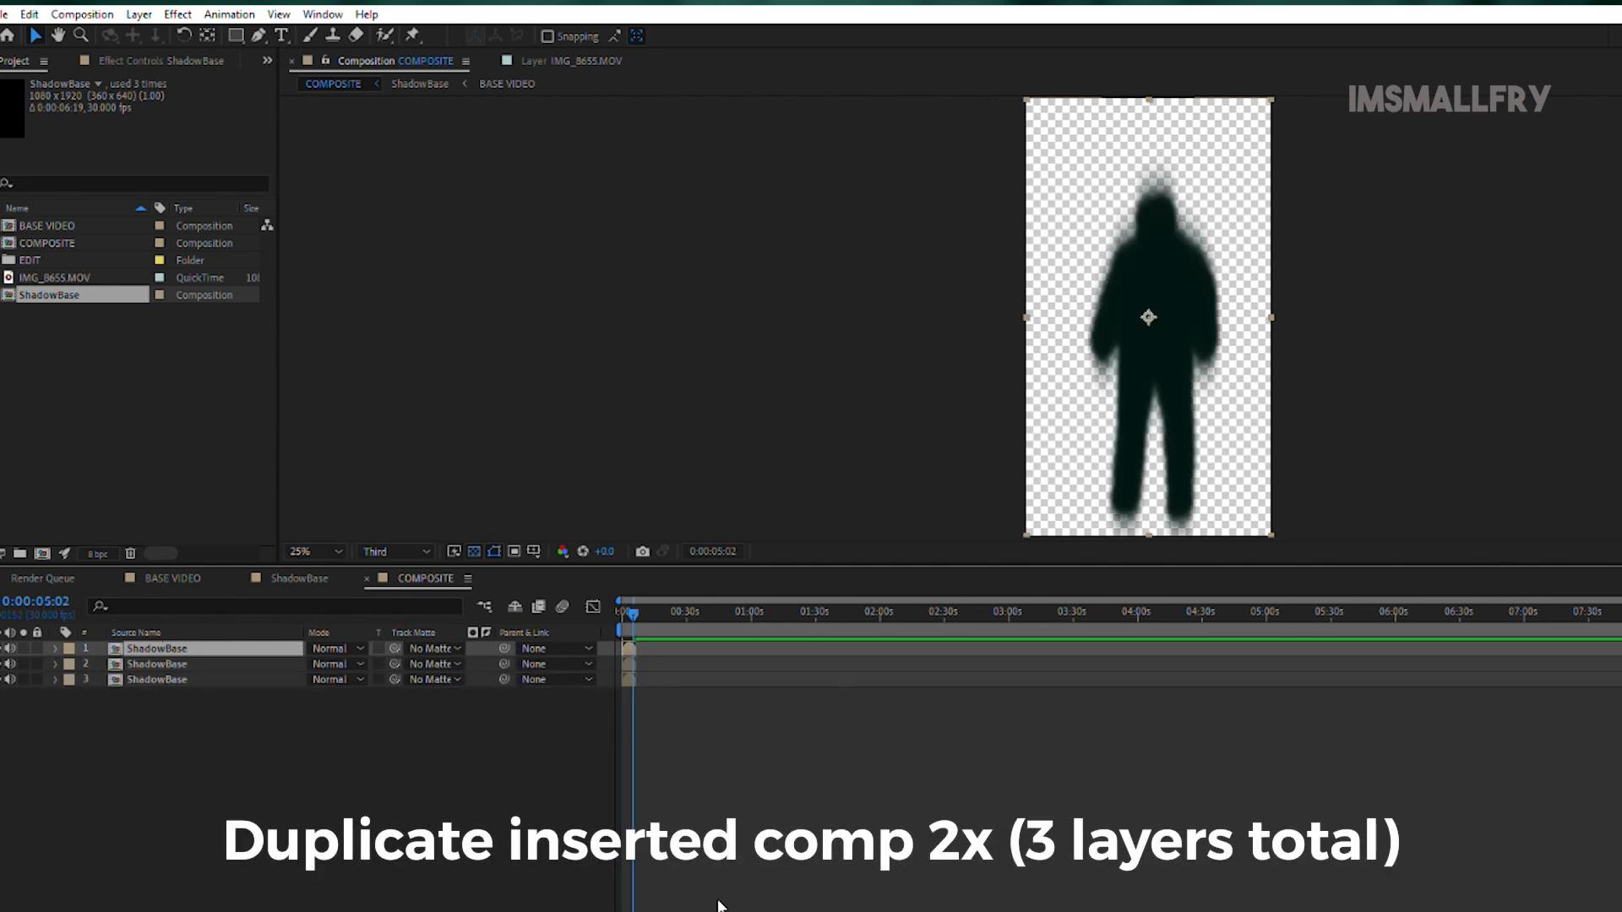
Step: Set the work area to the length of the ShadowBase layers and trim the COMPOSITE composition to it
left_click_drag(698, 607, 657, 603)
key("n")
left_click(839, 608)
key("ctrl+shift+x")
key("n")
key("ctrl+z")
key("b")
key("ctrl+shift+x")
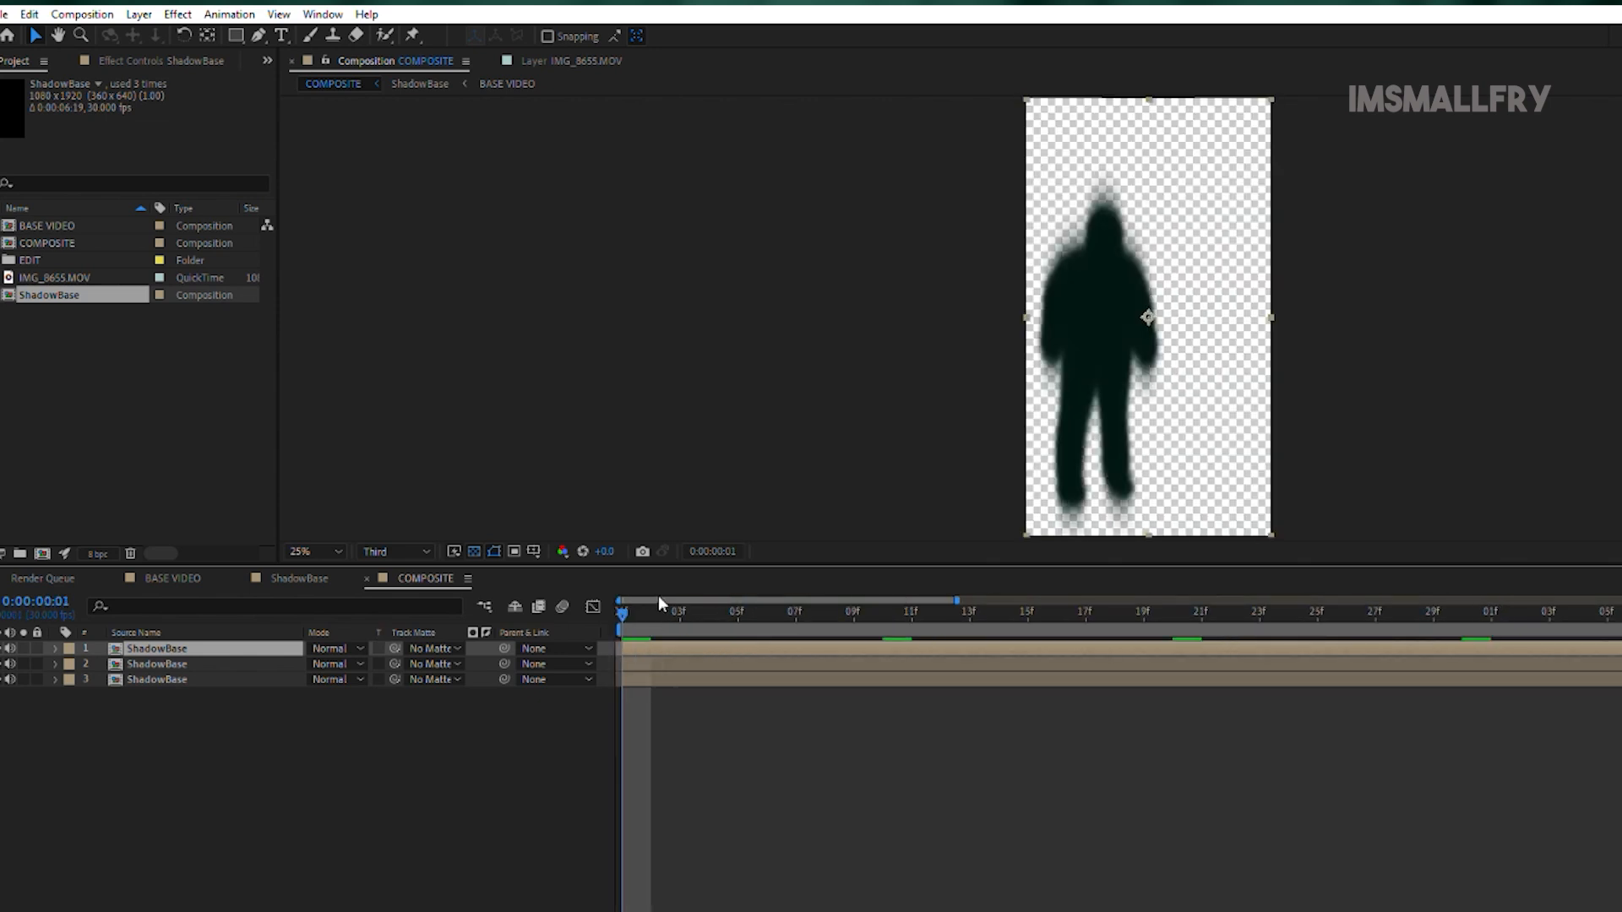
Step: Rename the middle layer ADDED WISP (2) and the top layer COLORFUL SHADOW (3)
left_click(150, 664)
key("Return")
type("ADDED")
left_click(179, 647)
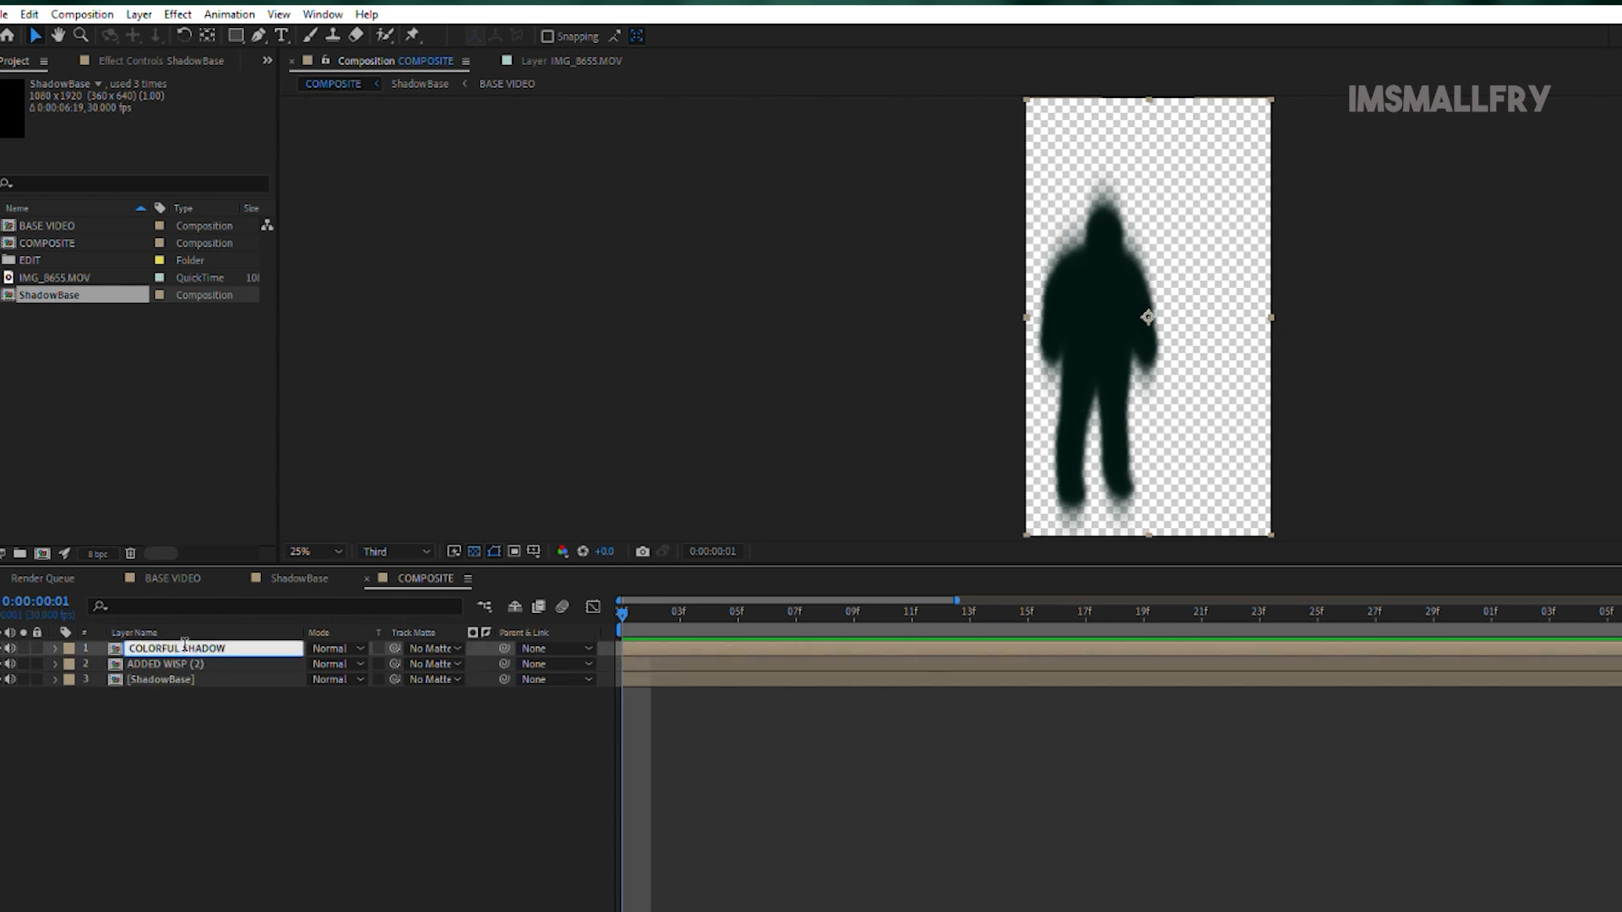
Step: Set the bottom ShadowBase layer's blending mode to Color Burn and its opacity to 80%
left_click(199, 677)
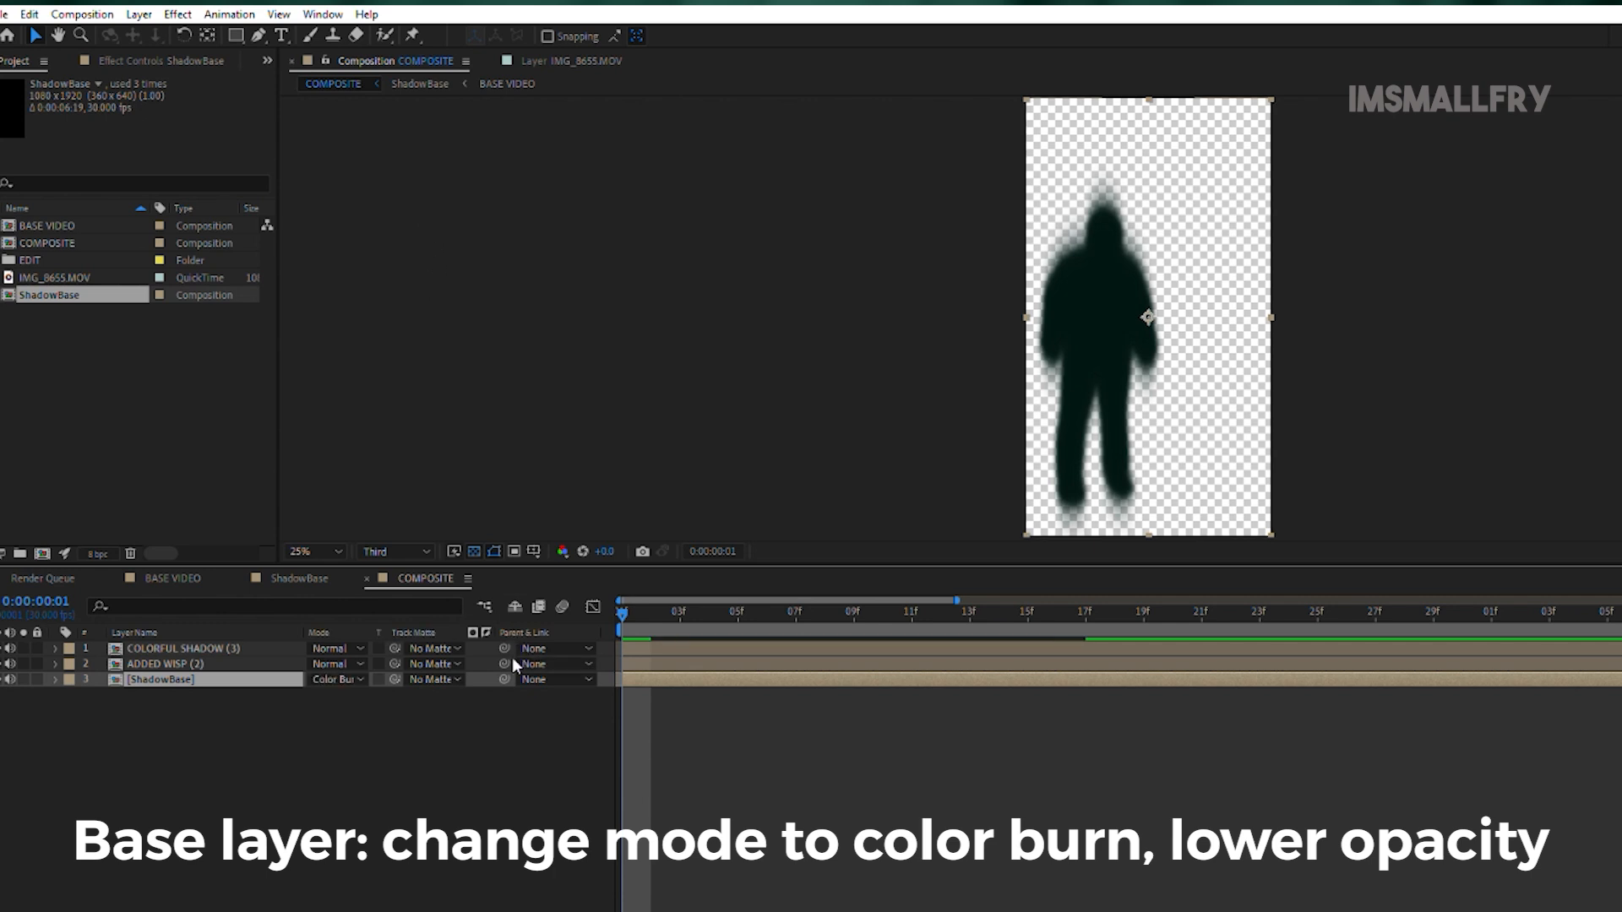
key("t")
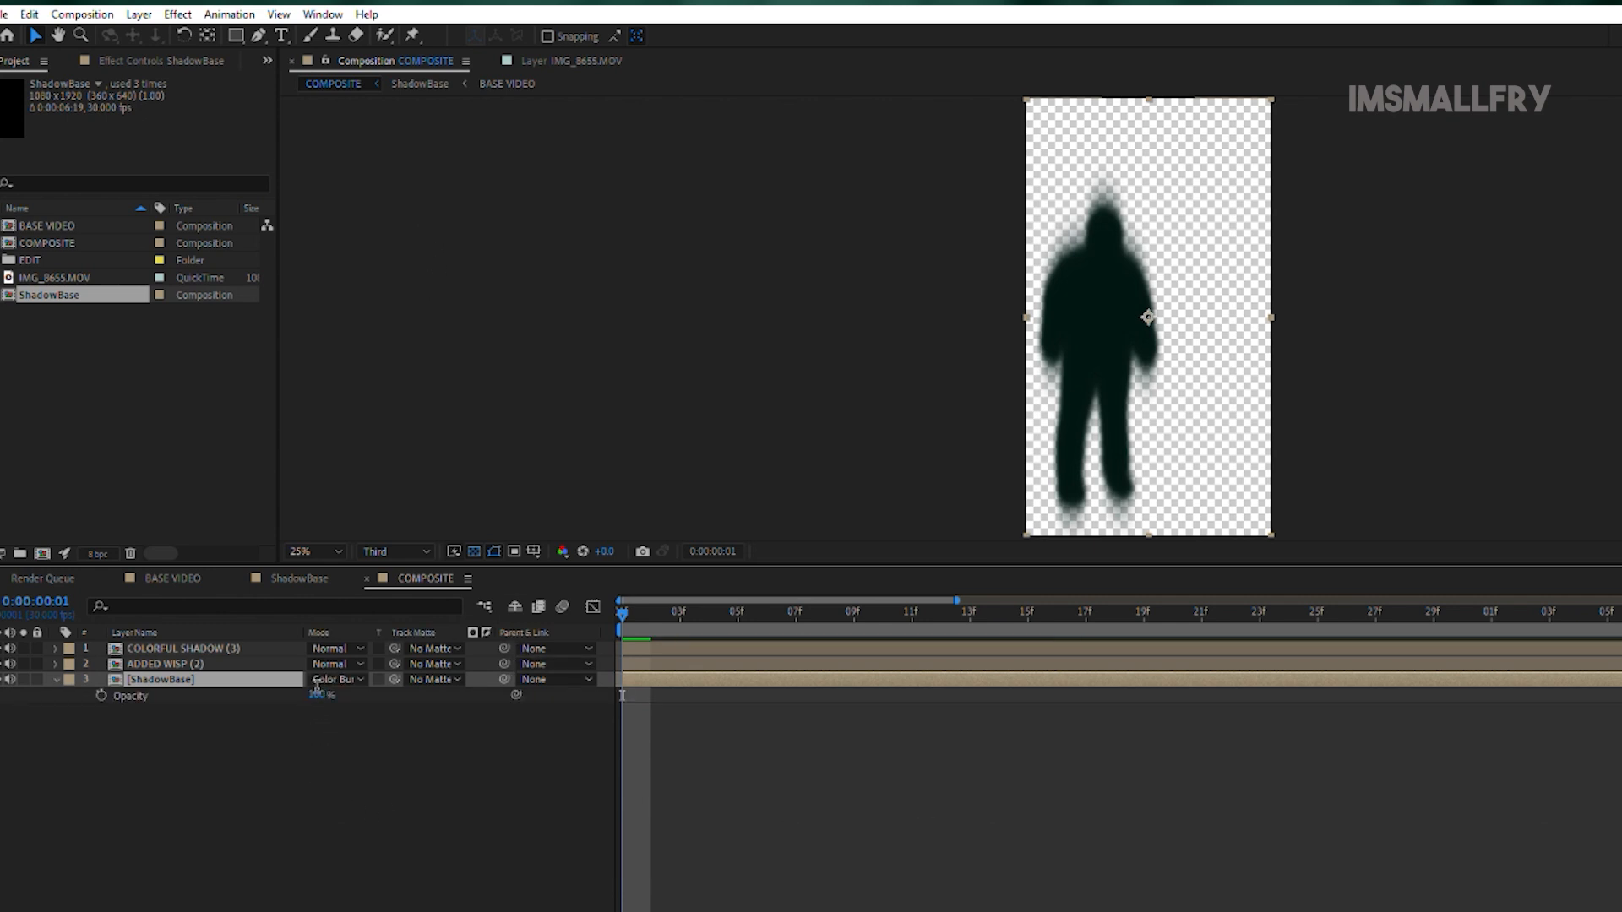
key("Return")
left_click(329, 781)
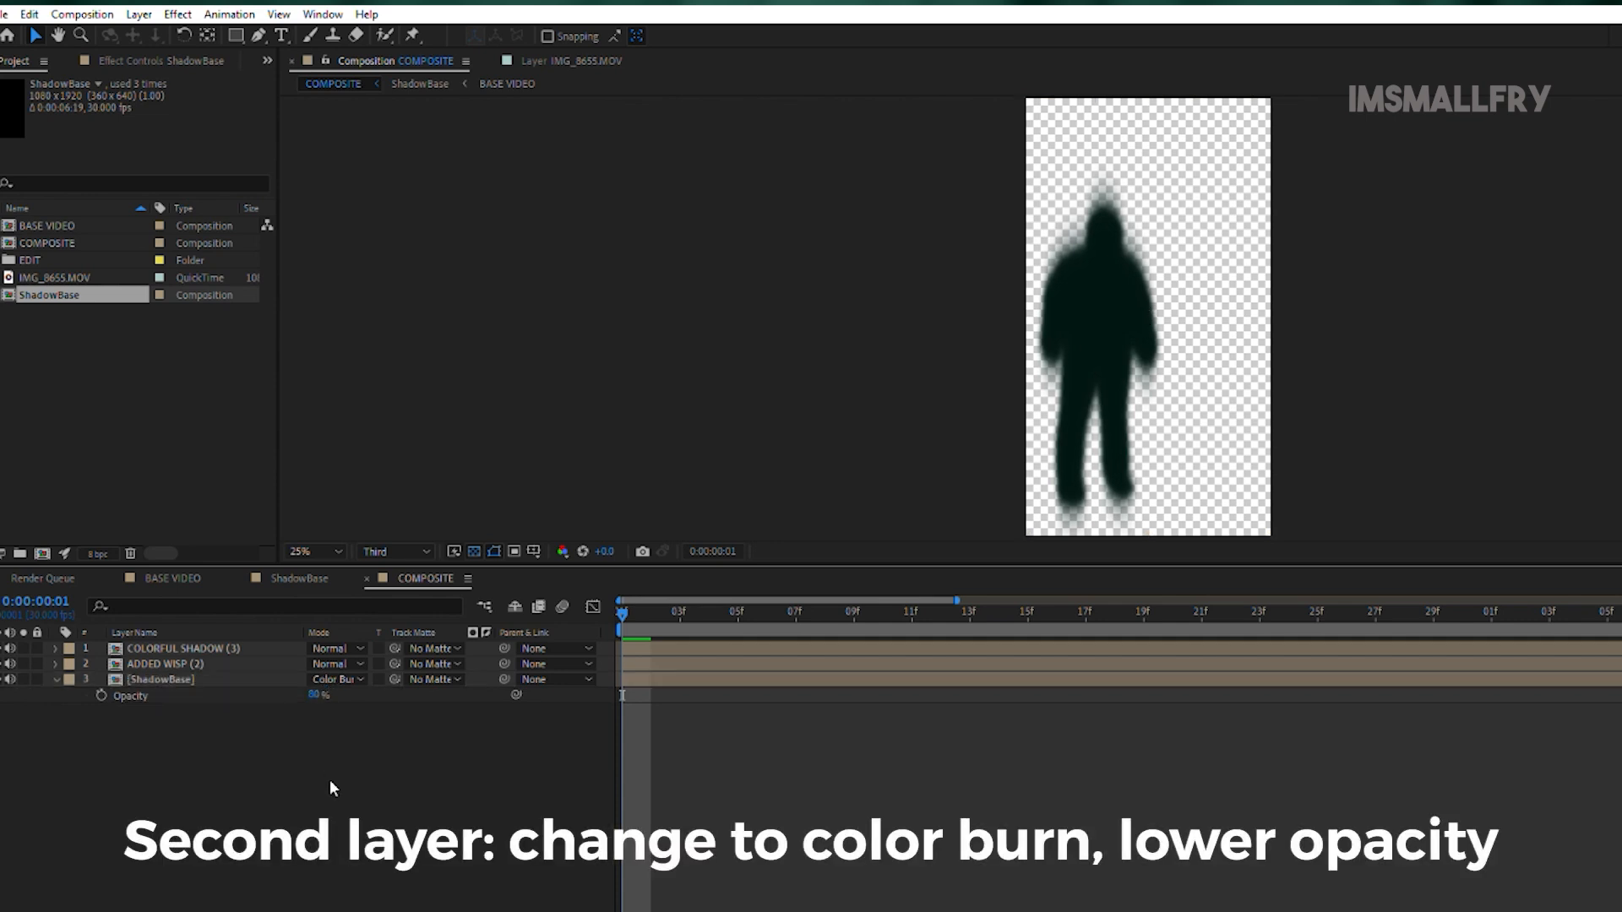
Step: Set the label color of the ADDED WISP (2) layer to yellow and of COLORFUL SHADOW (3) to blue
left_click(96, 665)
left_click(148, 328)
left_click(70, 649)
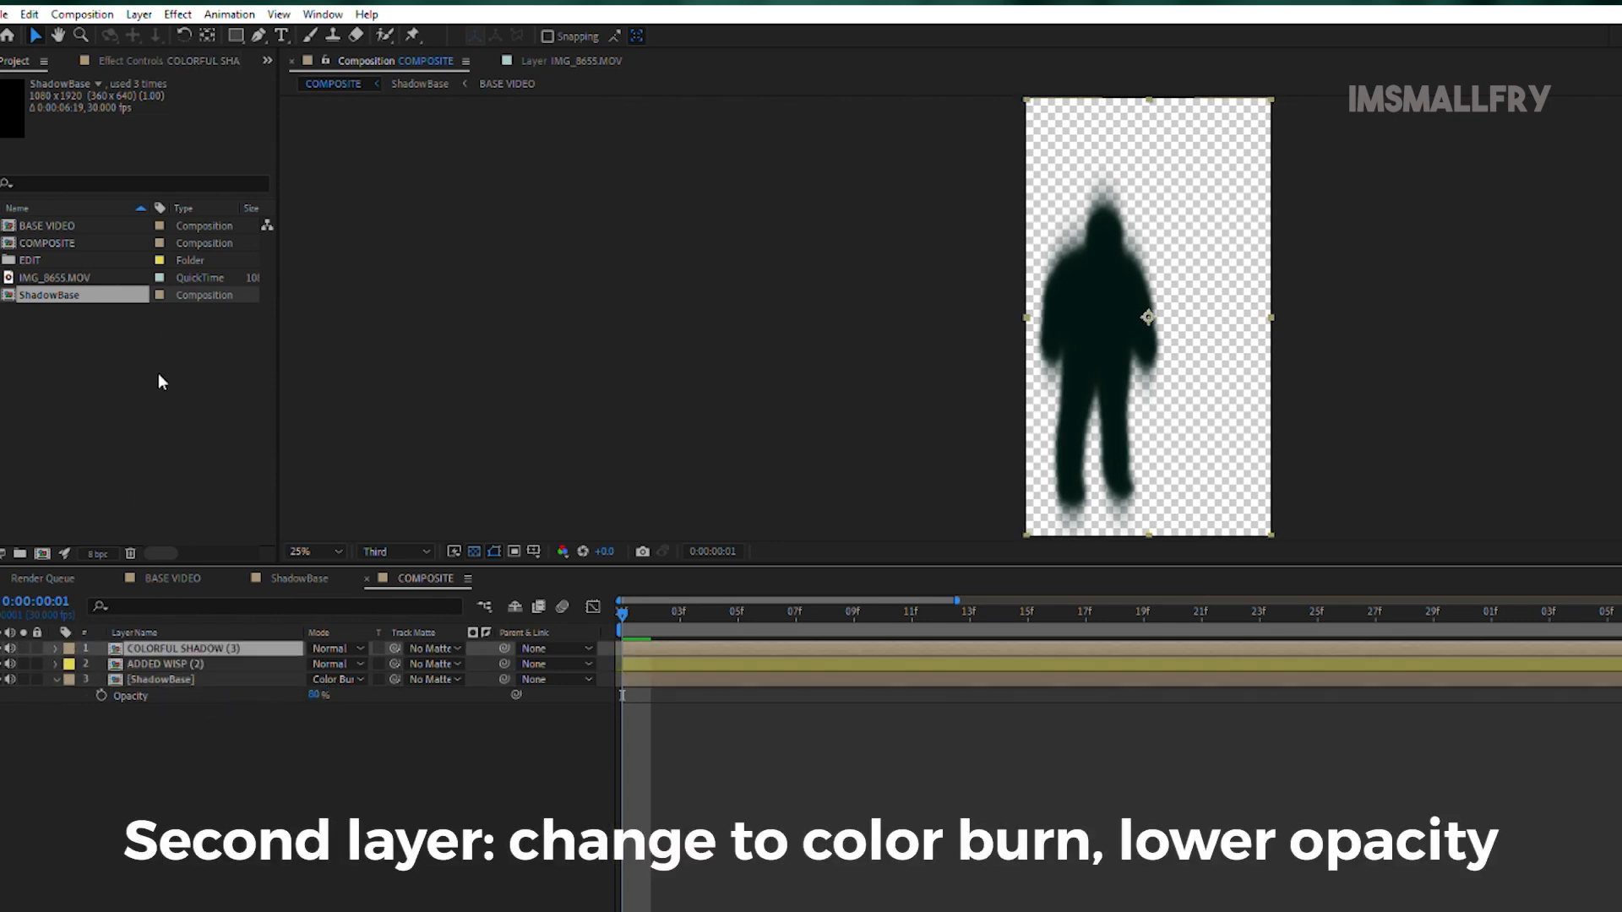
left_click(150, 433)
Step: Set the ADDED WISP (2) layer's blending mode to Color Burn and its opacity to 90%
left_click(166, 664)
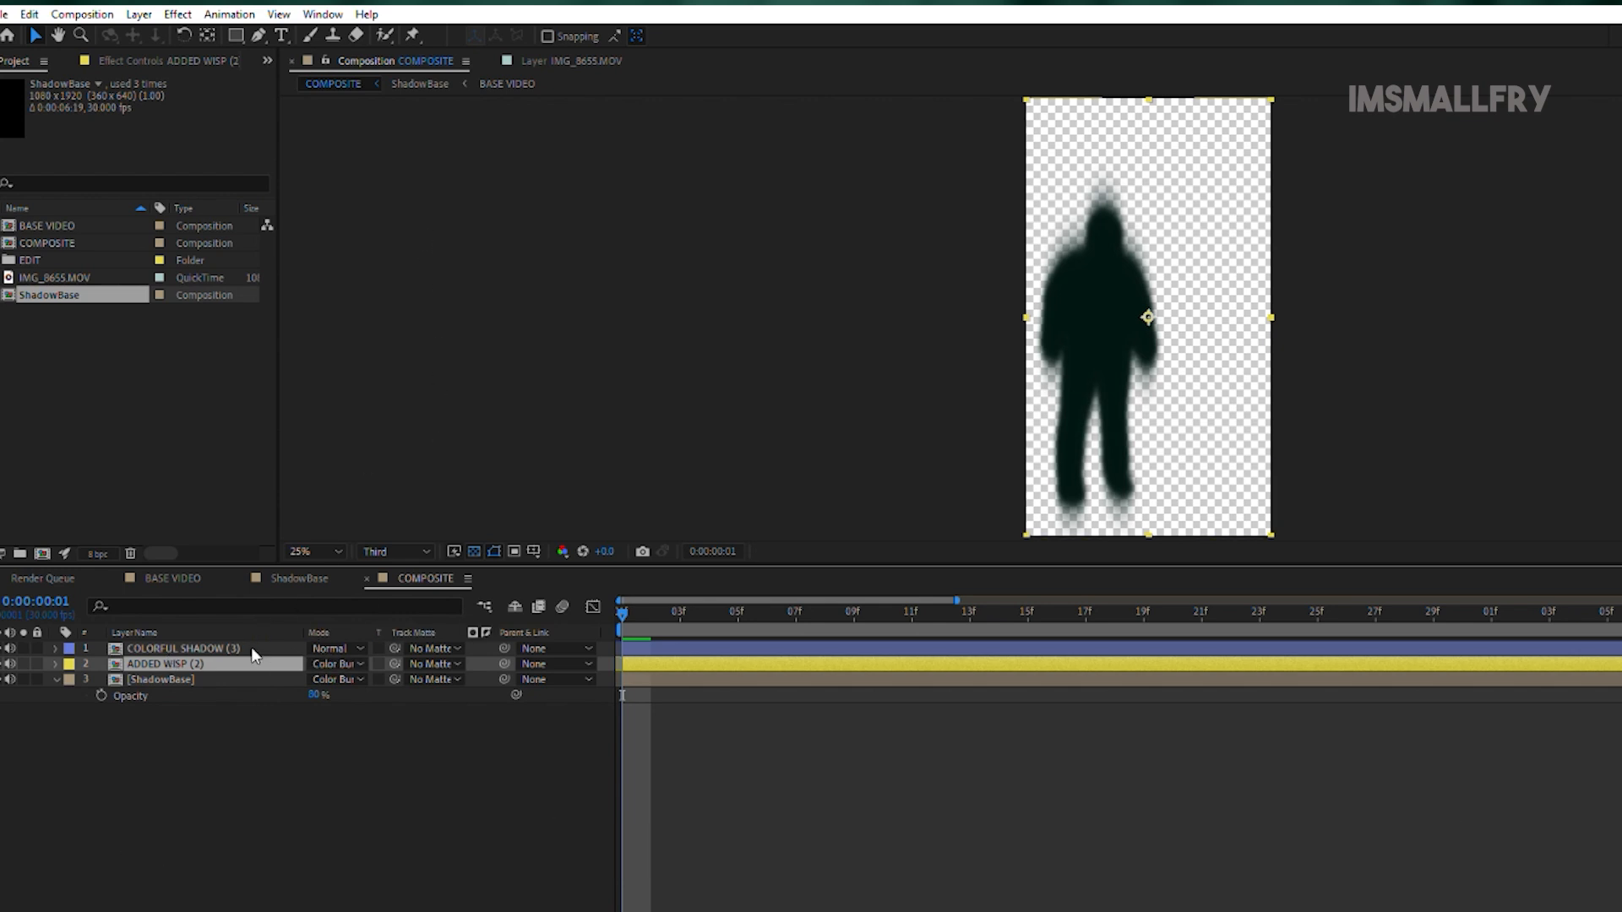
key("t")
left_click(317, 679)
type("90")
key("Return")
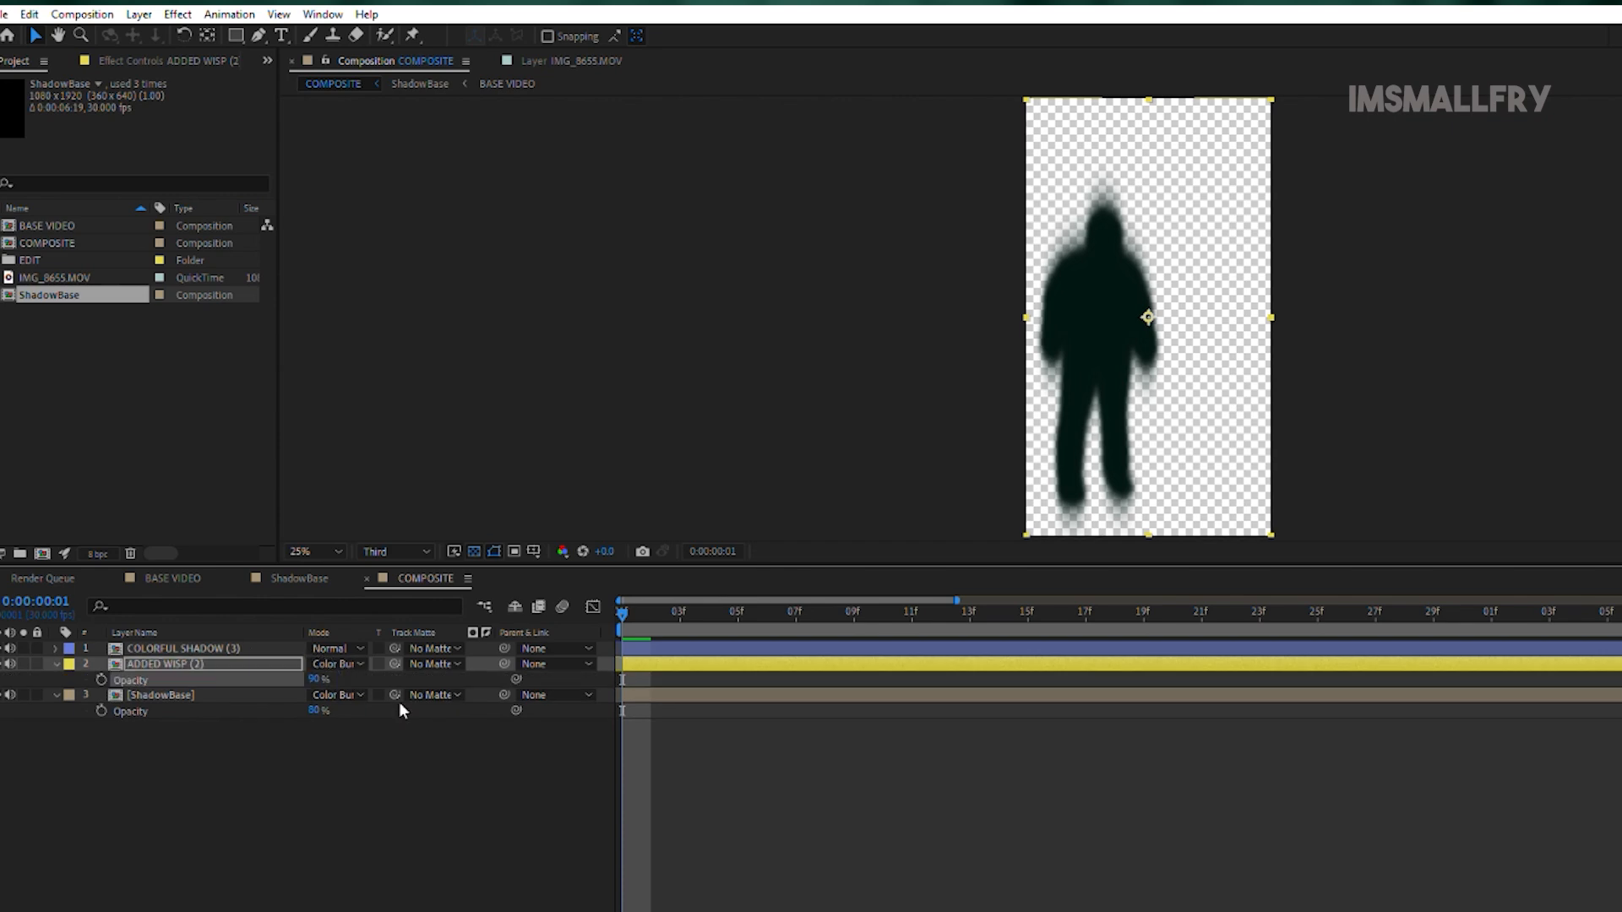
left_click(221, 645)
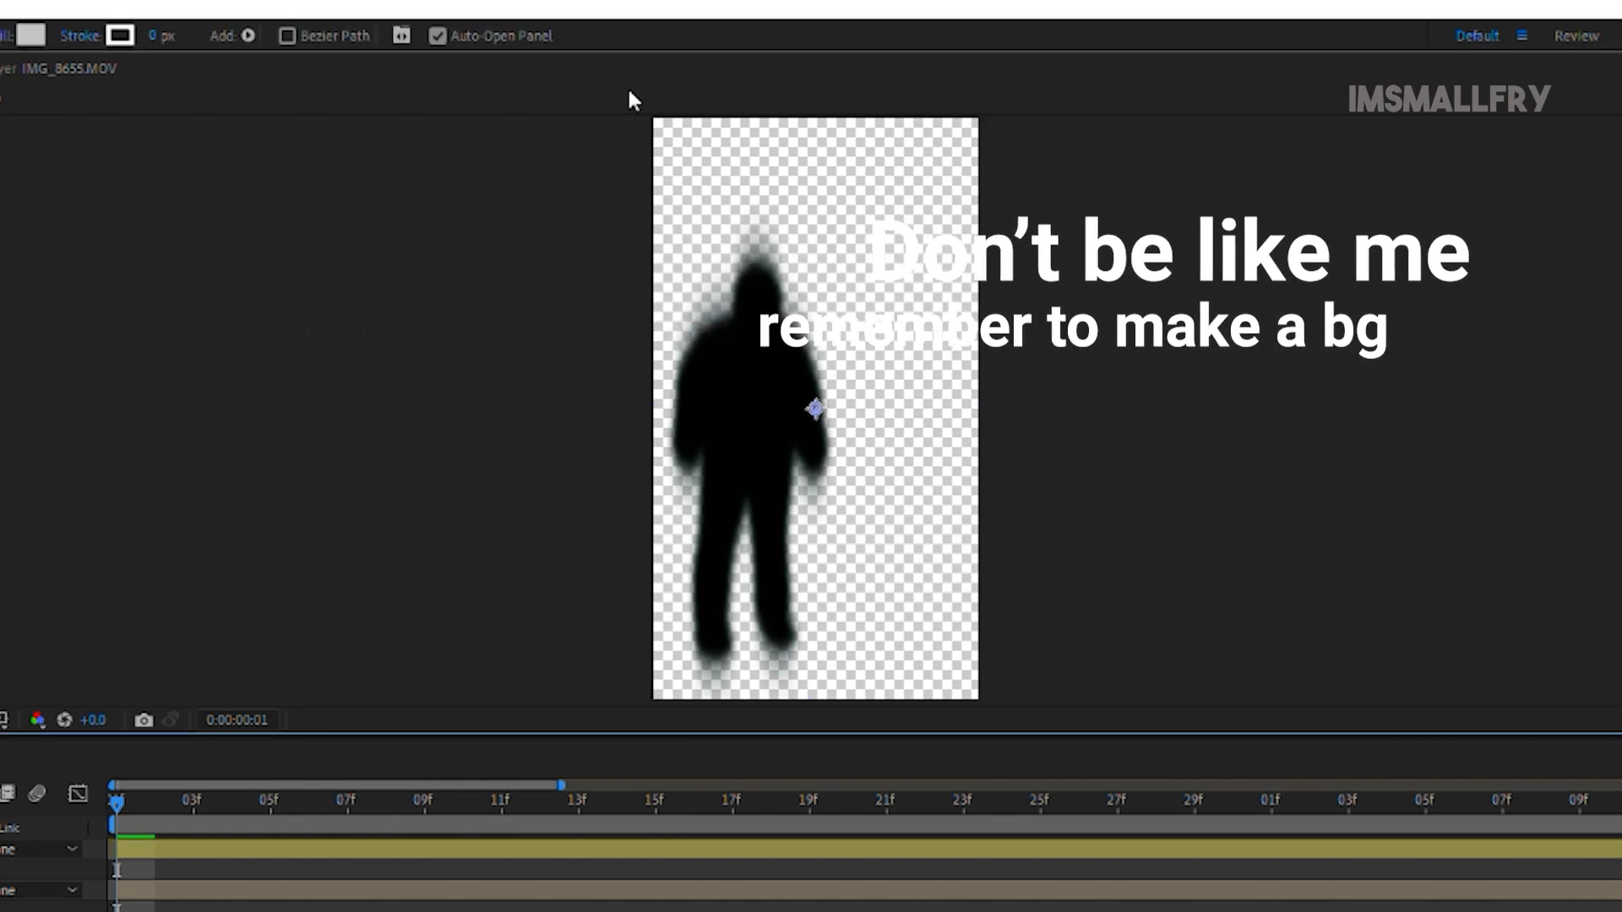
Step: Draw a light gray background rectangle behind the shadow layers, extending past all edges of the composition frame
scroll(673, 206, "down", 1)
left_click_drag(662, 217, 966, 637)
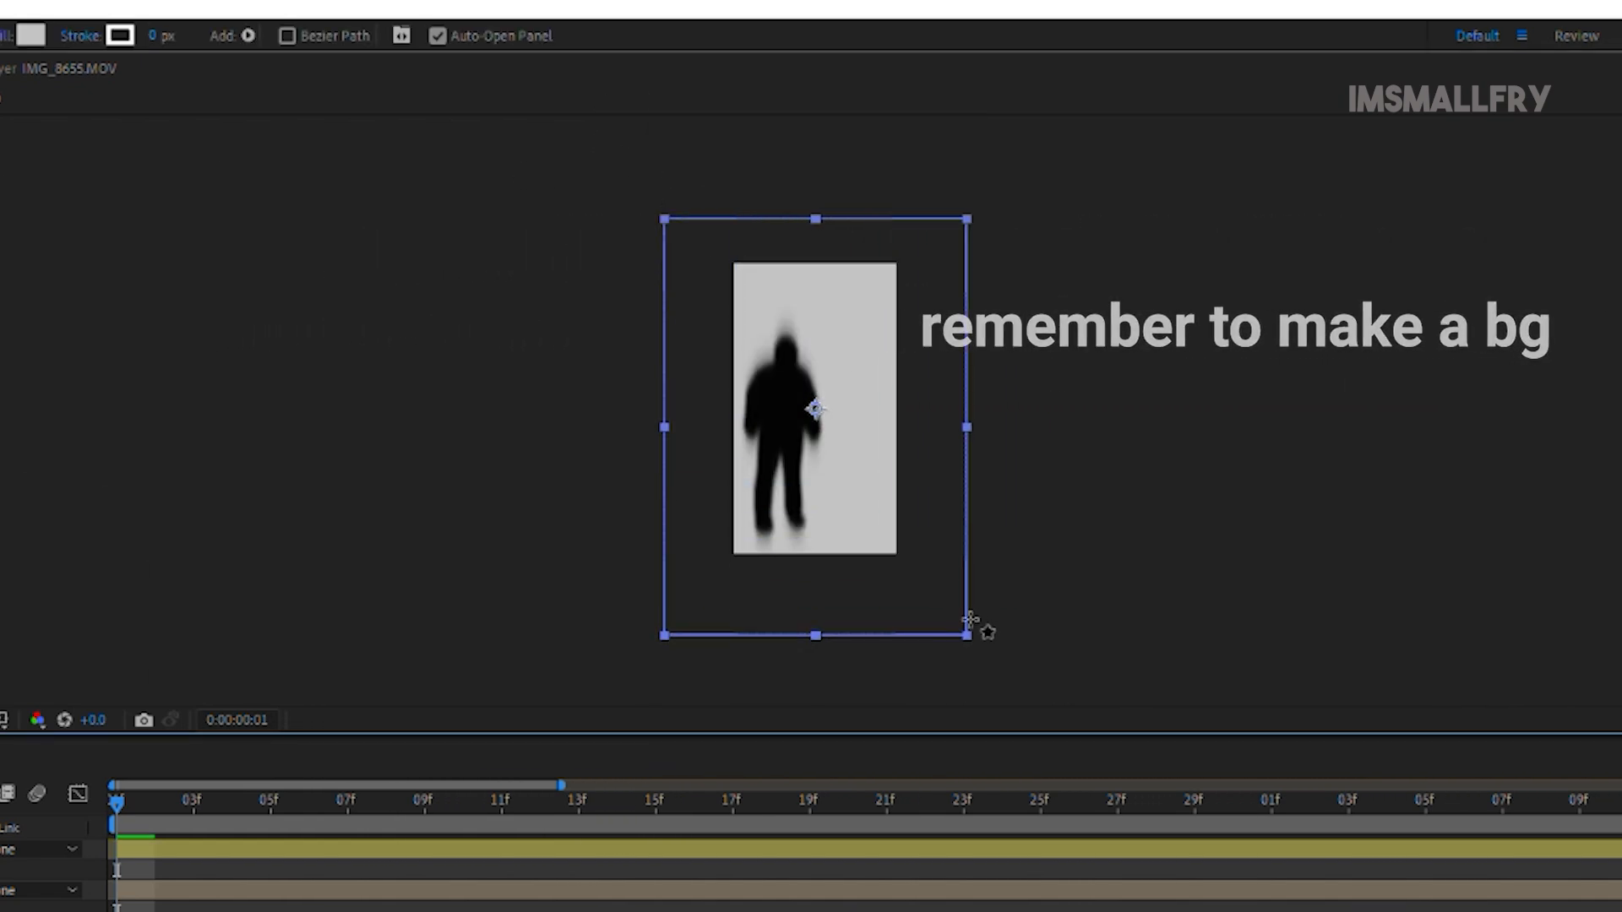
scroll(928, 518, "up", 1)
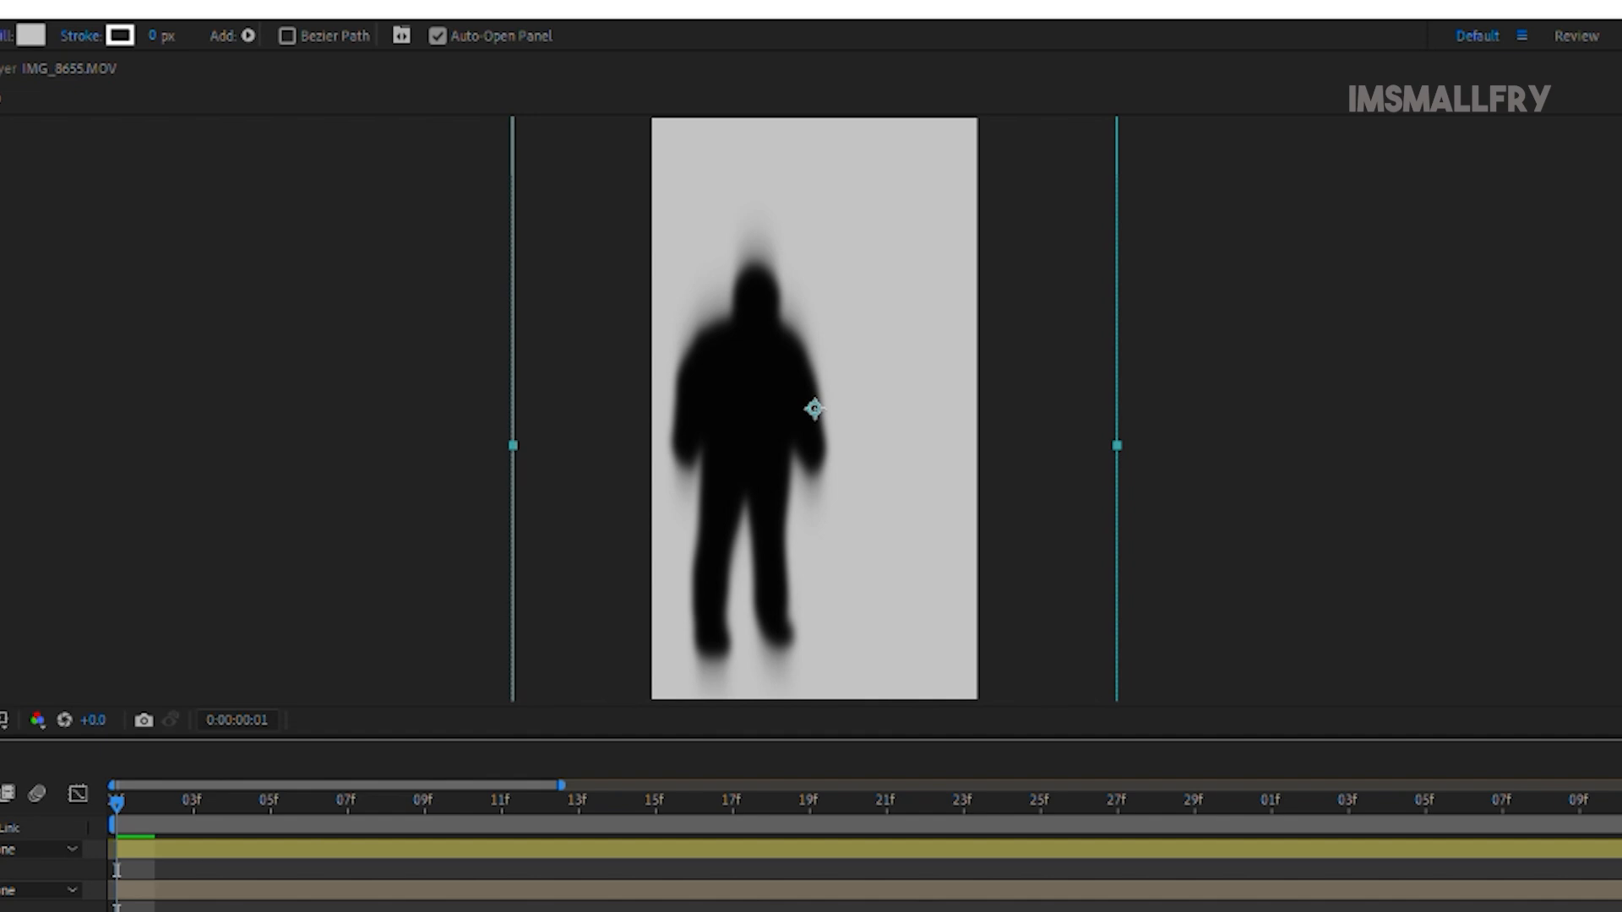
key("v")
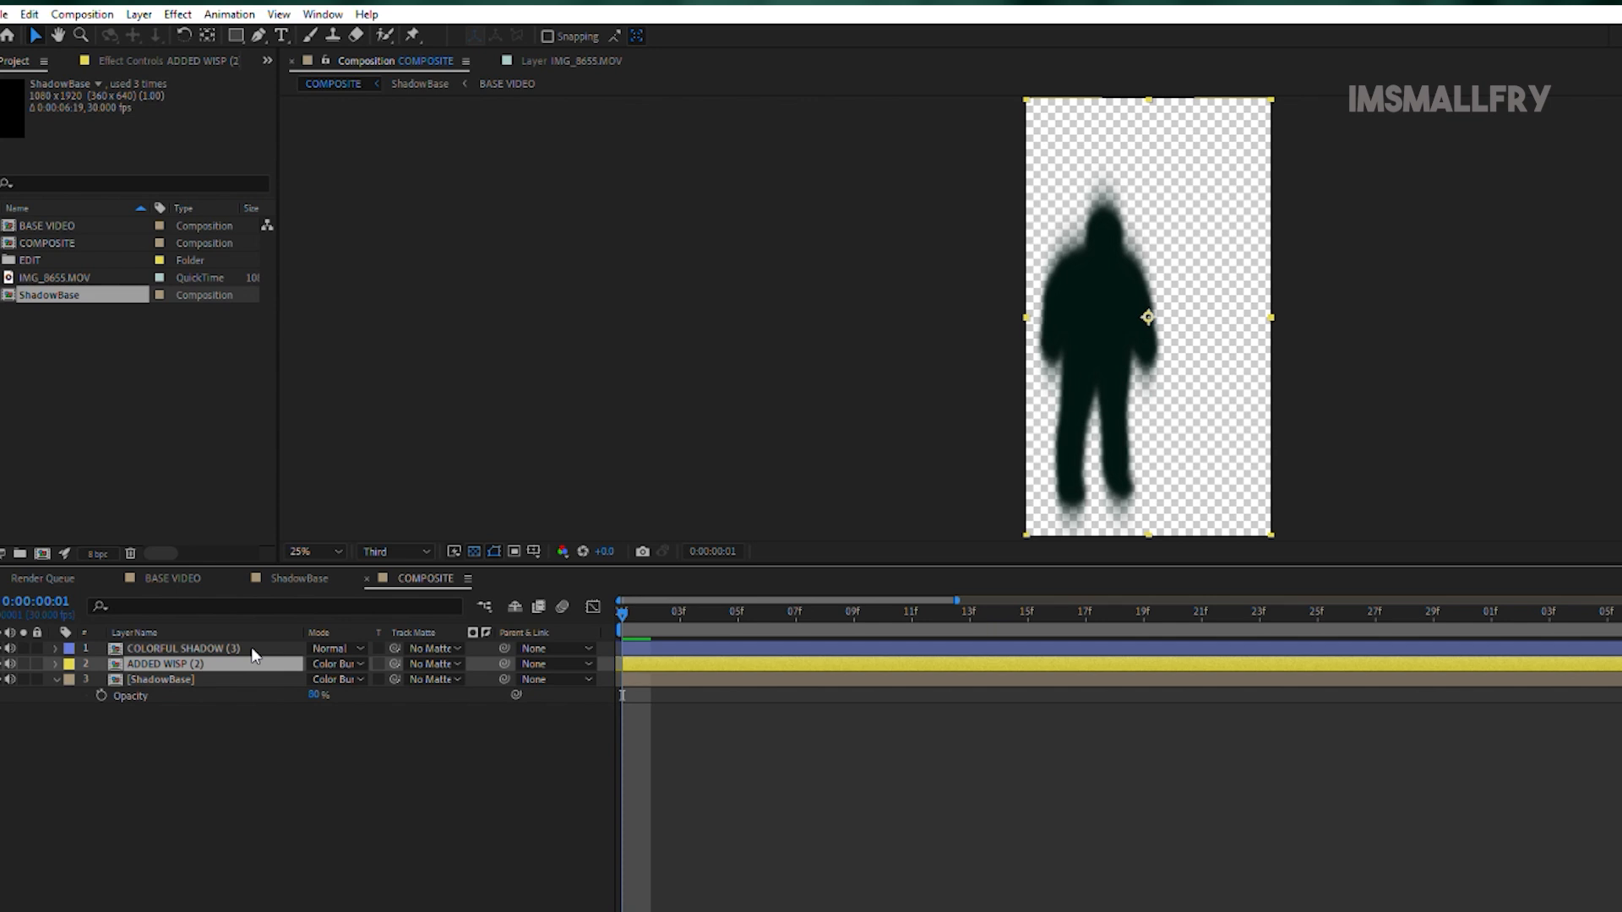
Step: Set the ADDED WISP (2) layer's opacity to 90% and move COLORFUL SHADOW (3) beneath the other shadow layers
key("t")
left_click(322, 679)
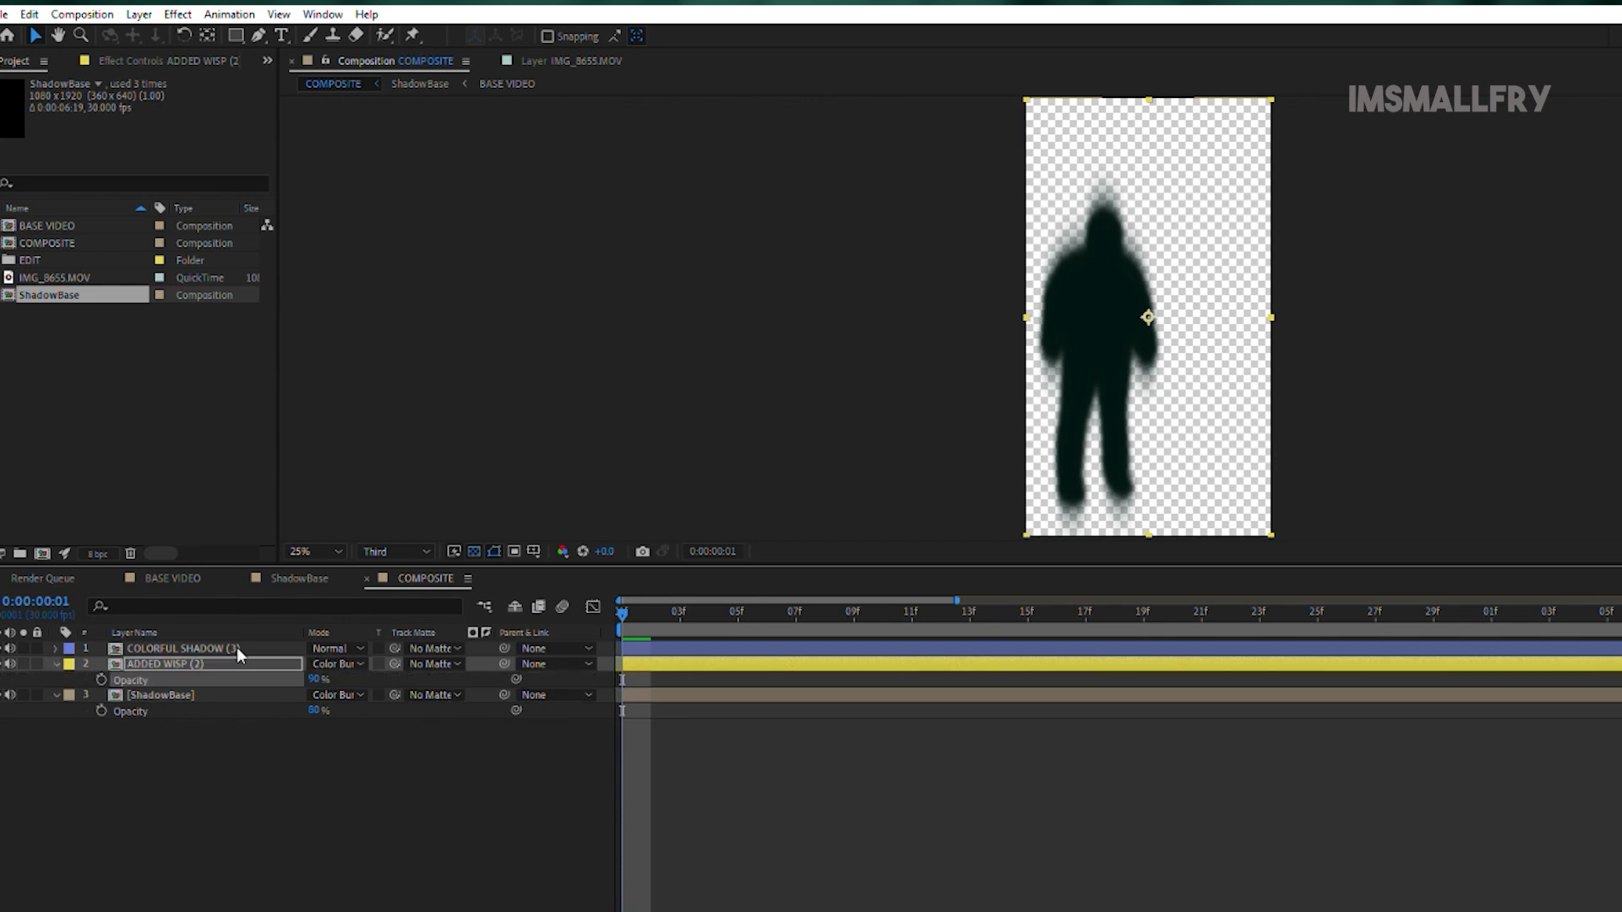
left_click_drag(237, 647, 296, 737)
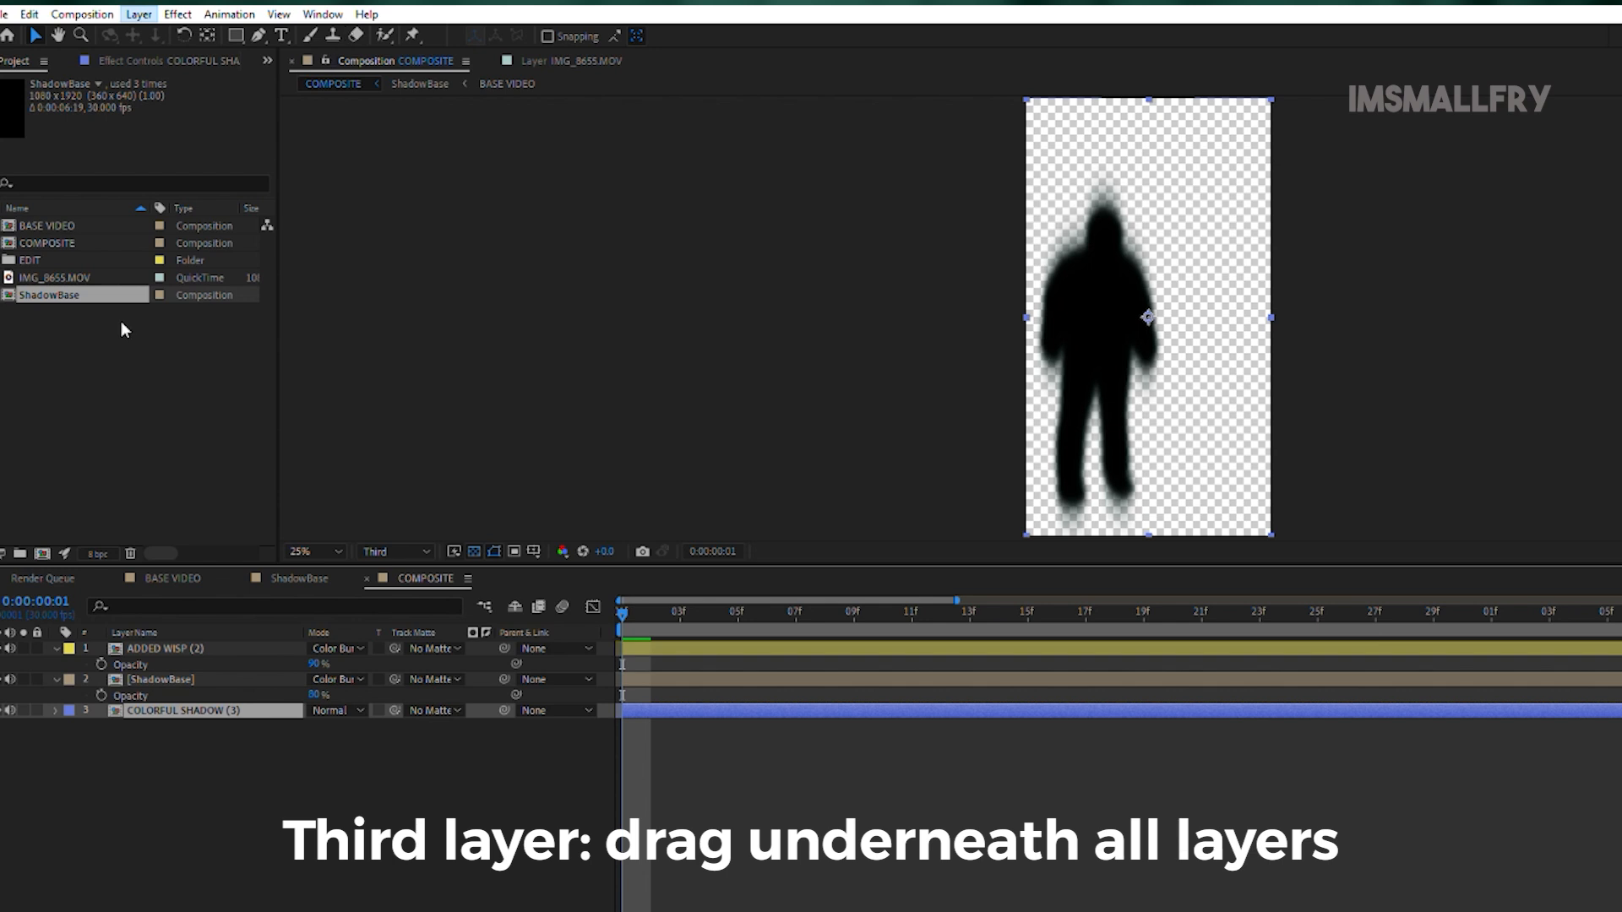
Step: Set the COLORFUL SHADOW (3) layer's blending mode to Screen and add an adjustment layer to the composition
left_click(215, 397)
left_click(344, 706)
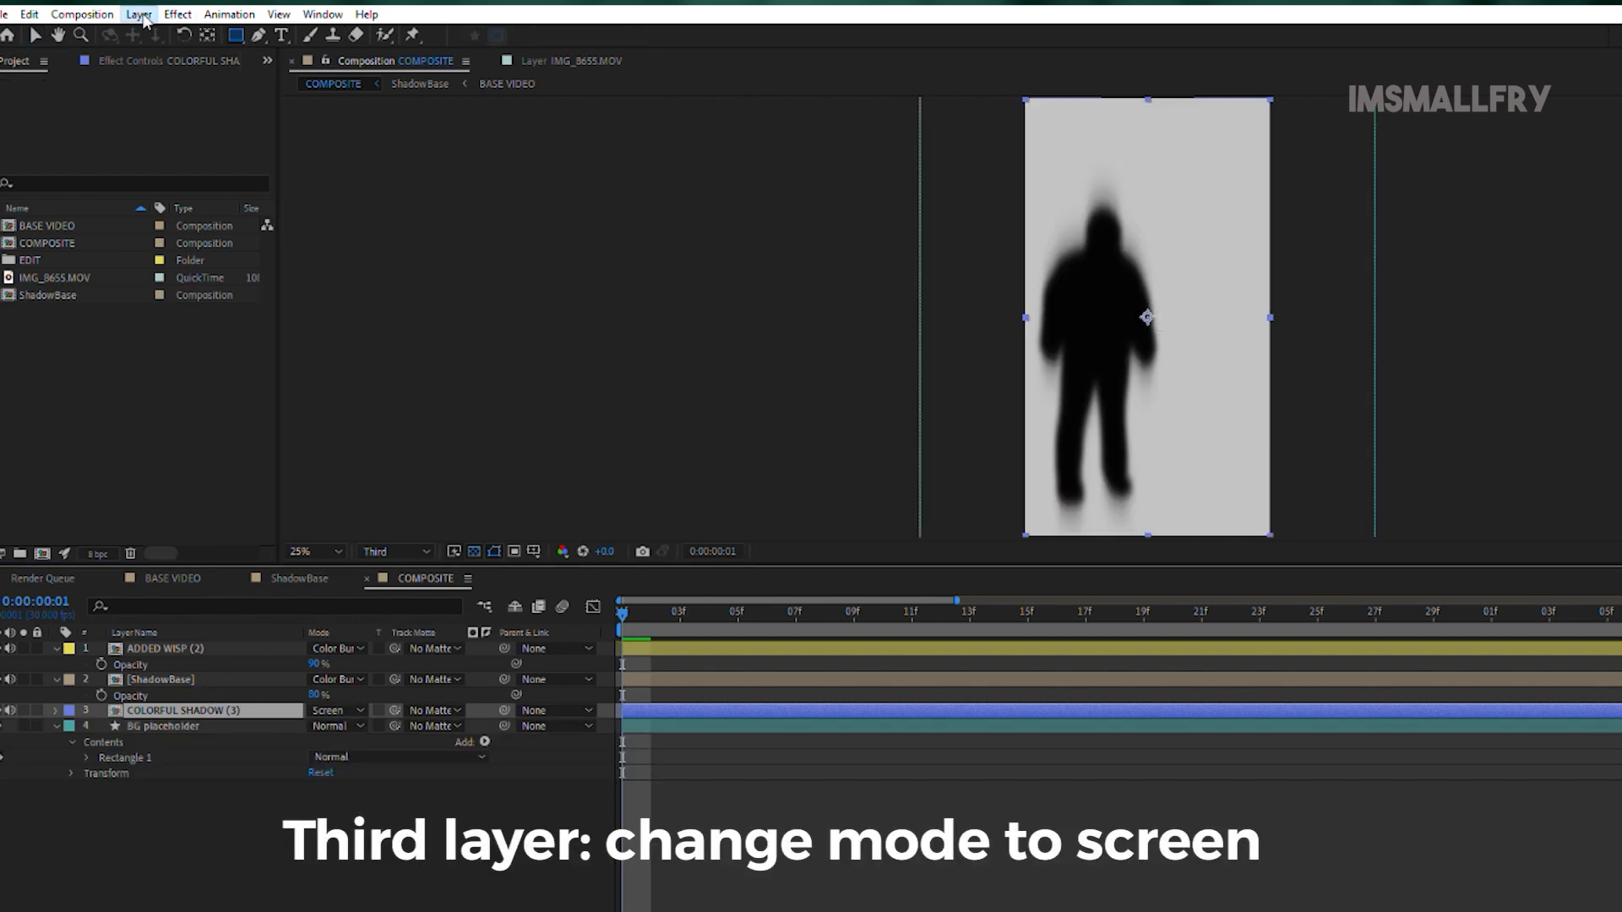
key("ctrl+alt+y")
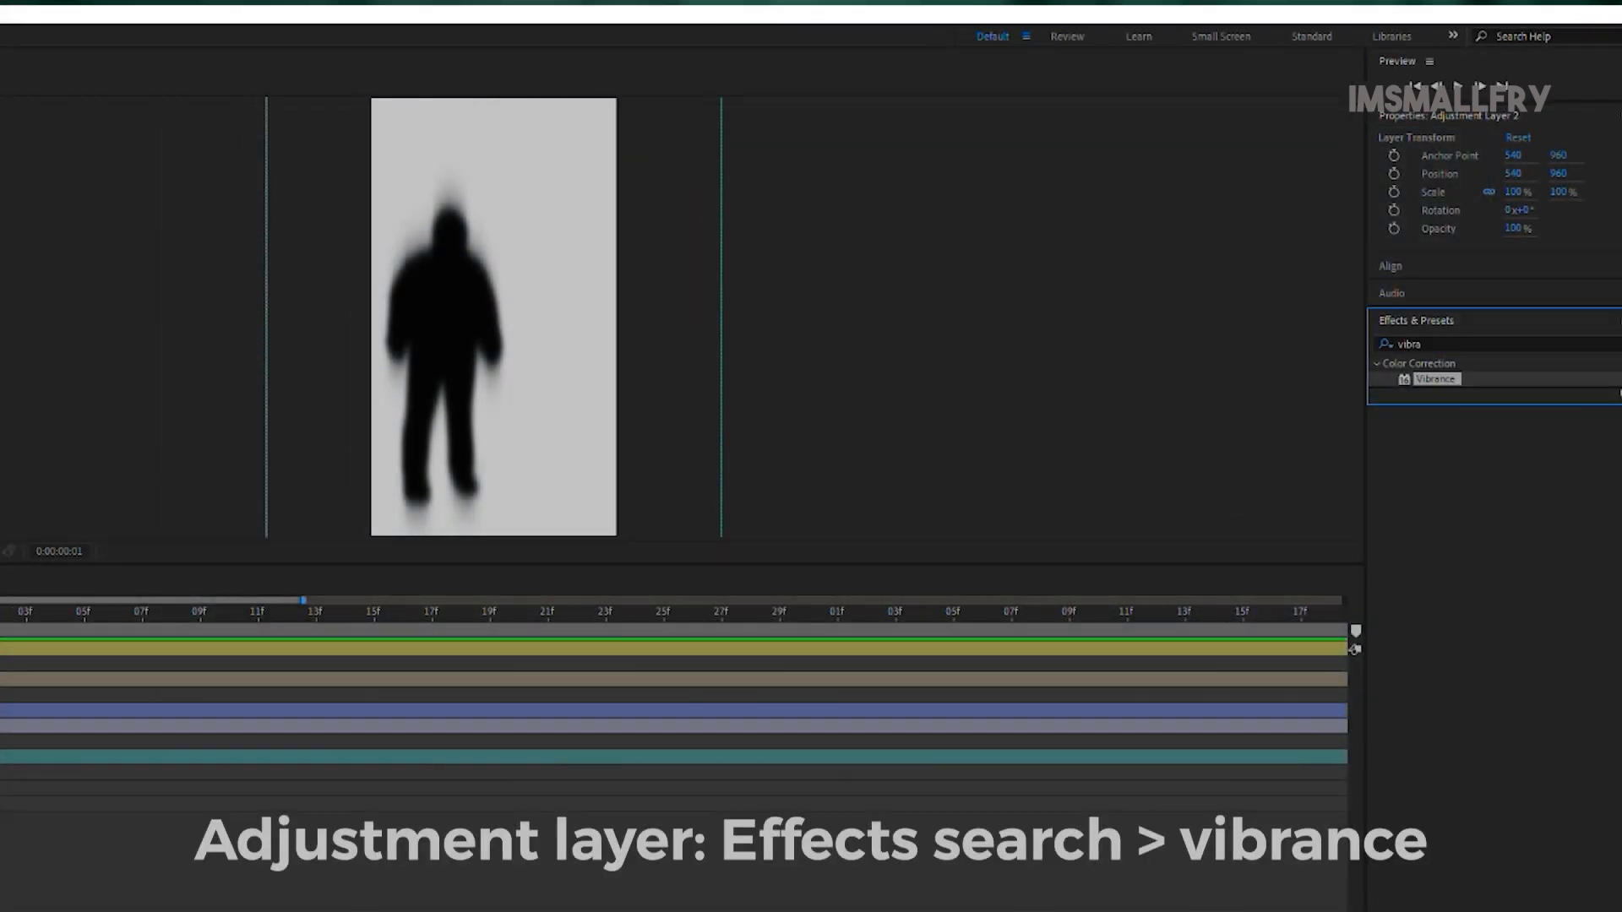
Step: Apply the Vibrance effect to the adjustment layer with Vibrance 86 and Saturation 54
left_click_drag(1435, 379, 140, 725)
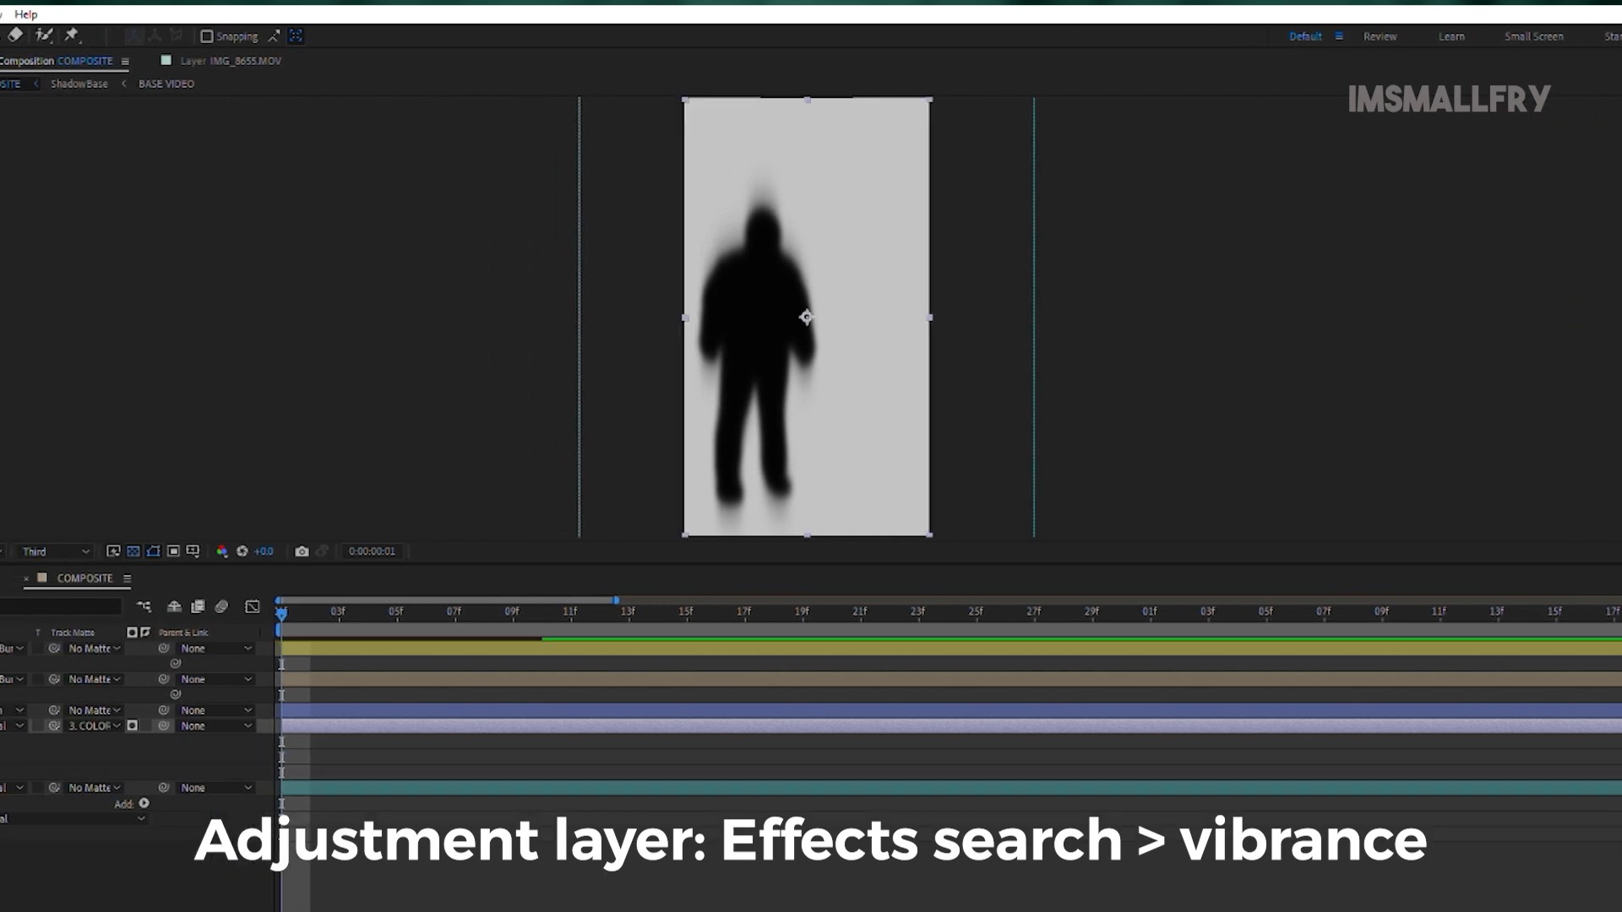
left_click(37, 773)
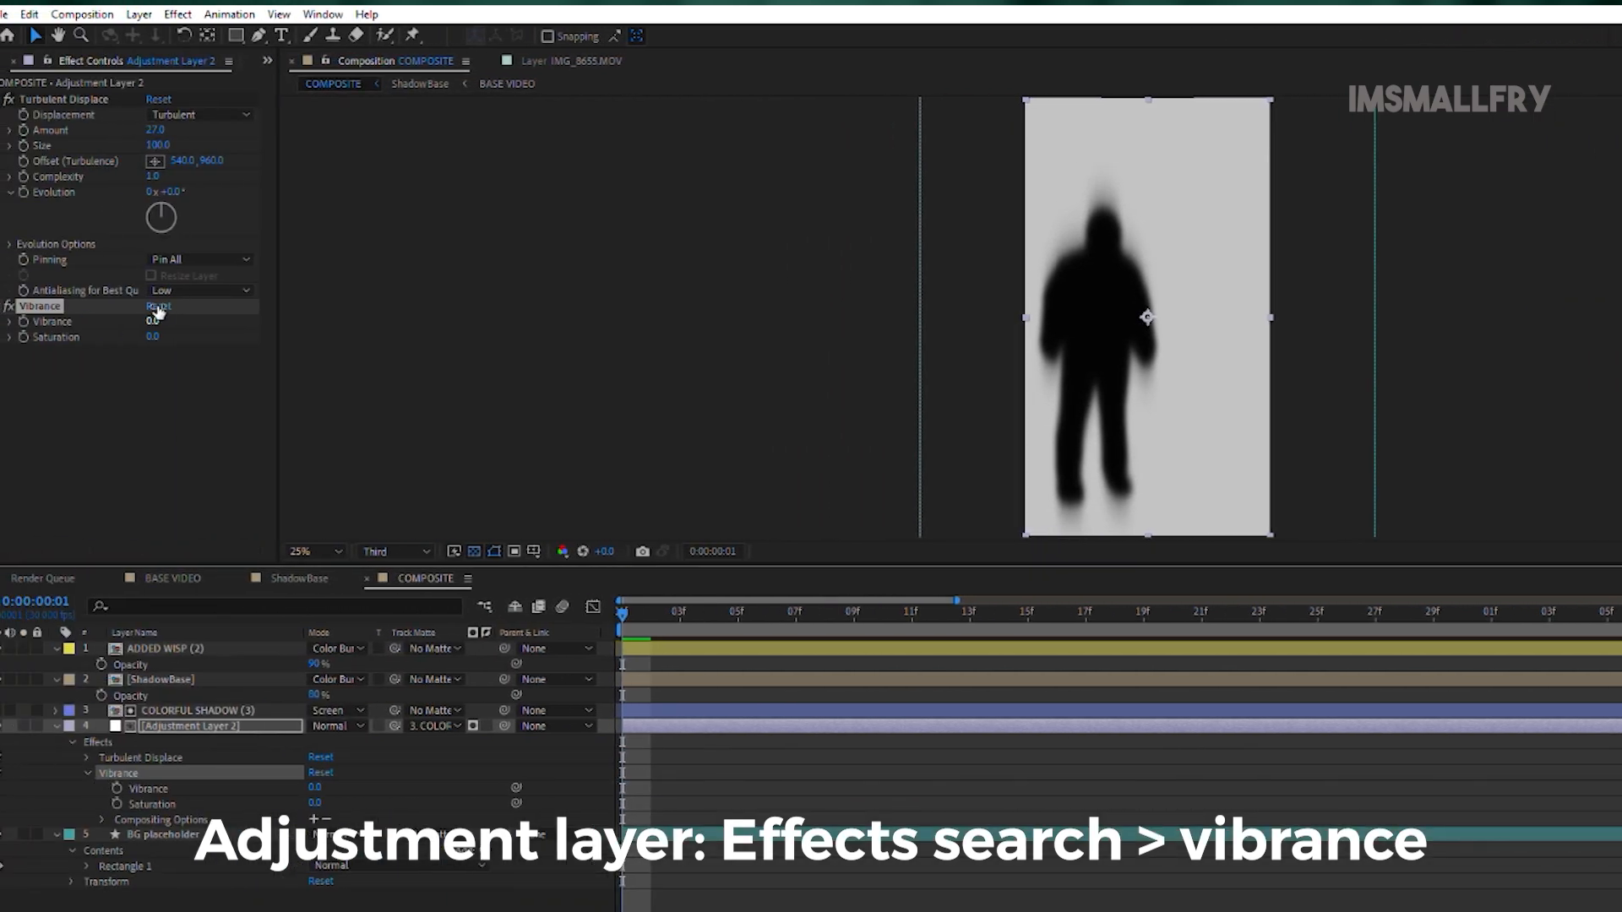
left_click(153, 320)
type("86")
key("Tab")
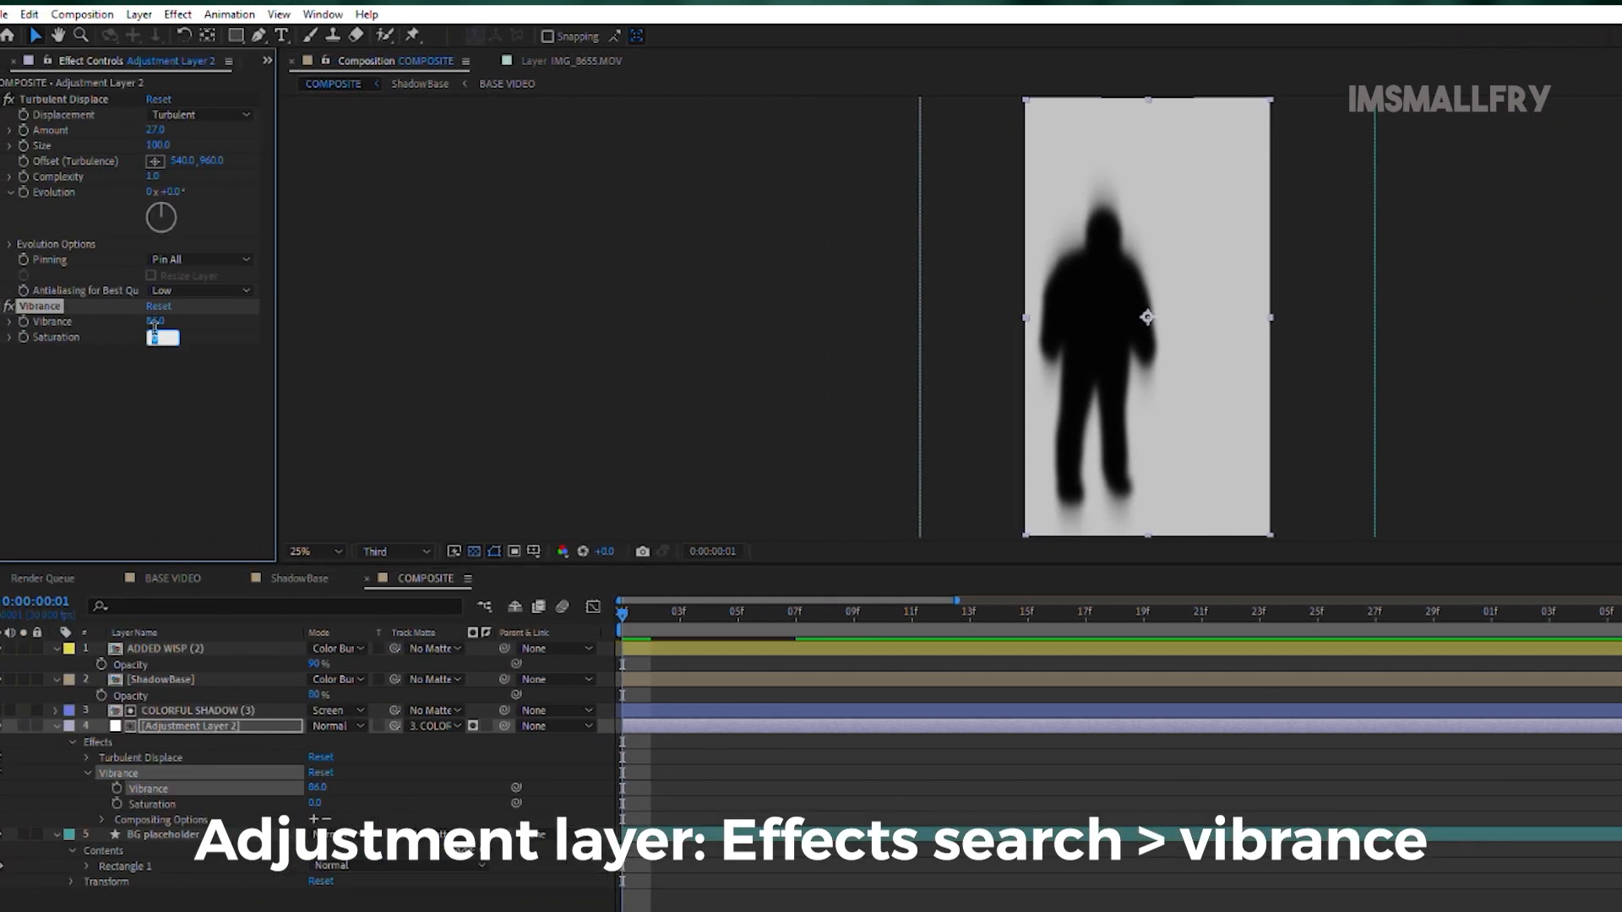
type("54")
key("Return")
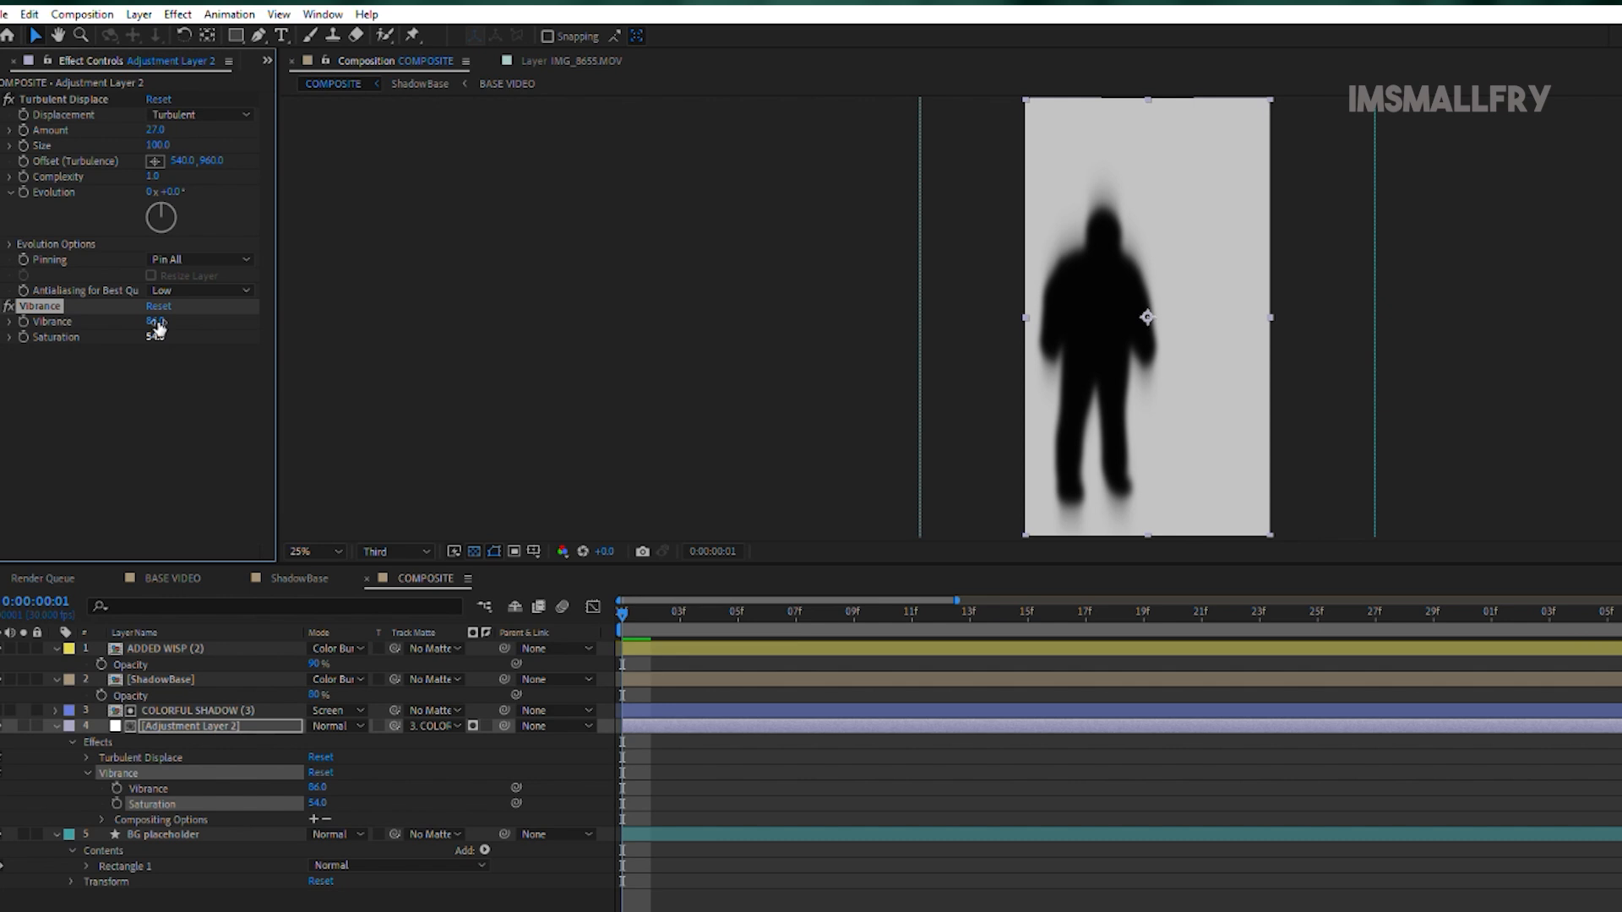
left_click(853, 619)
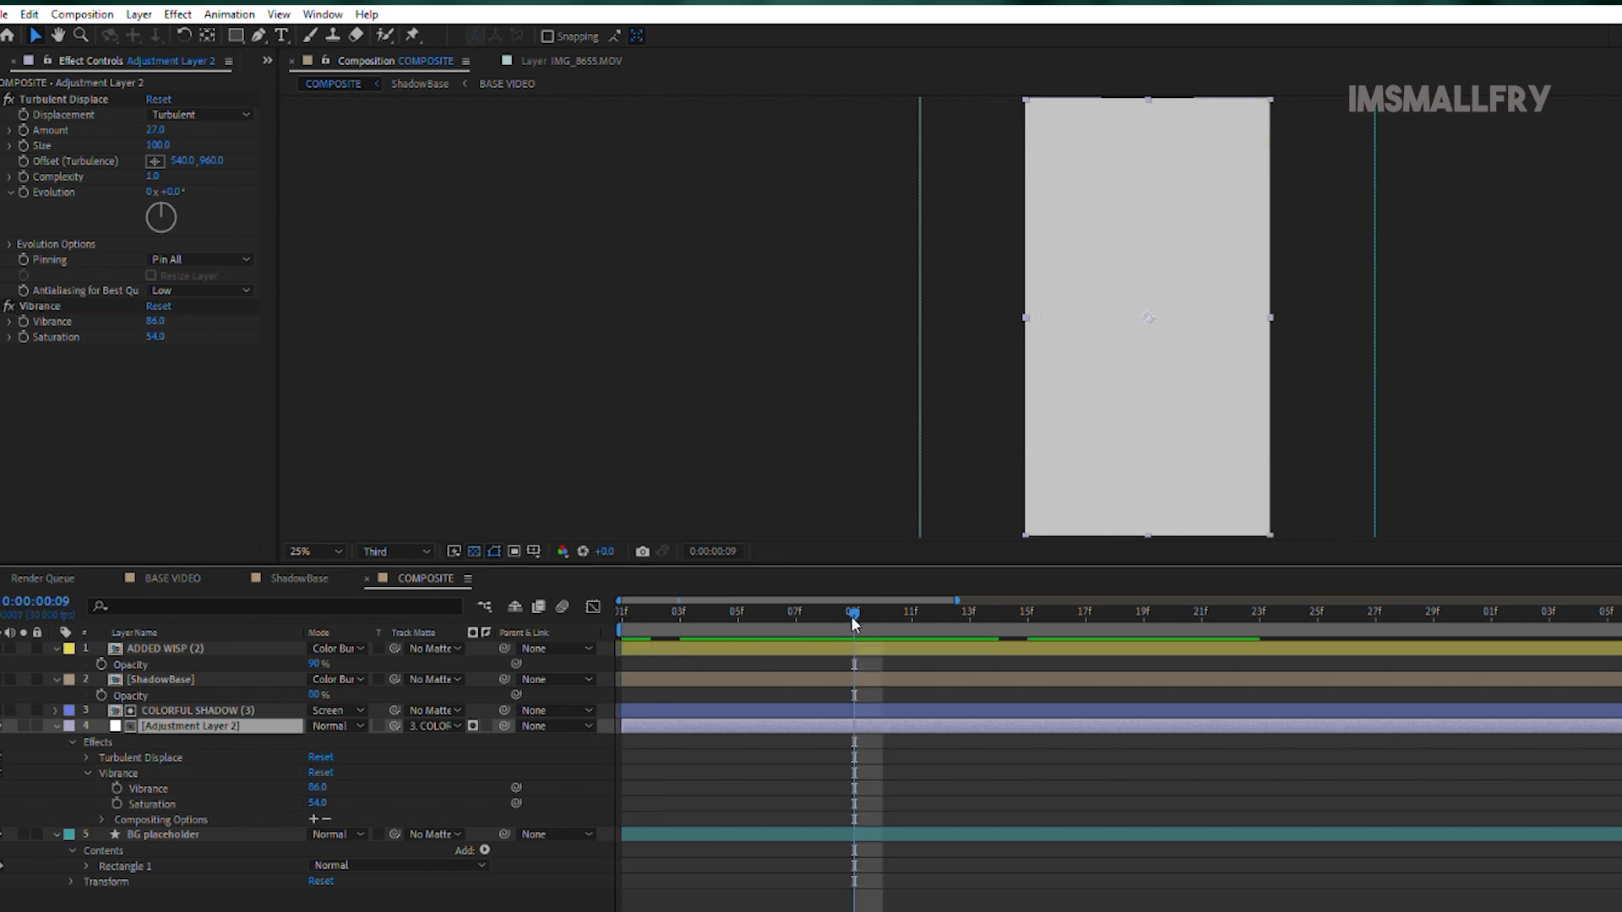
left_click(688, 829)
left_click(699, 34)
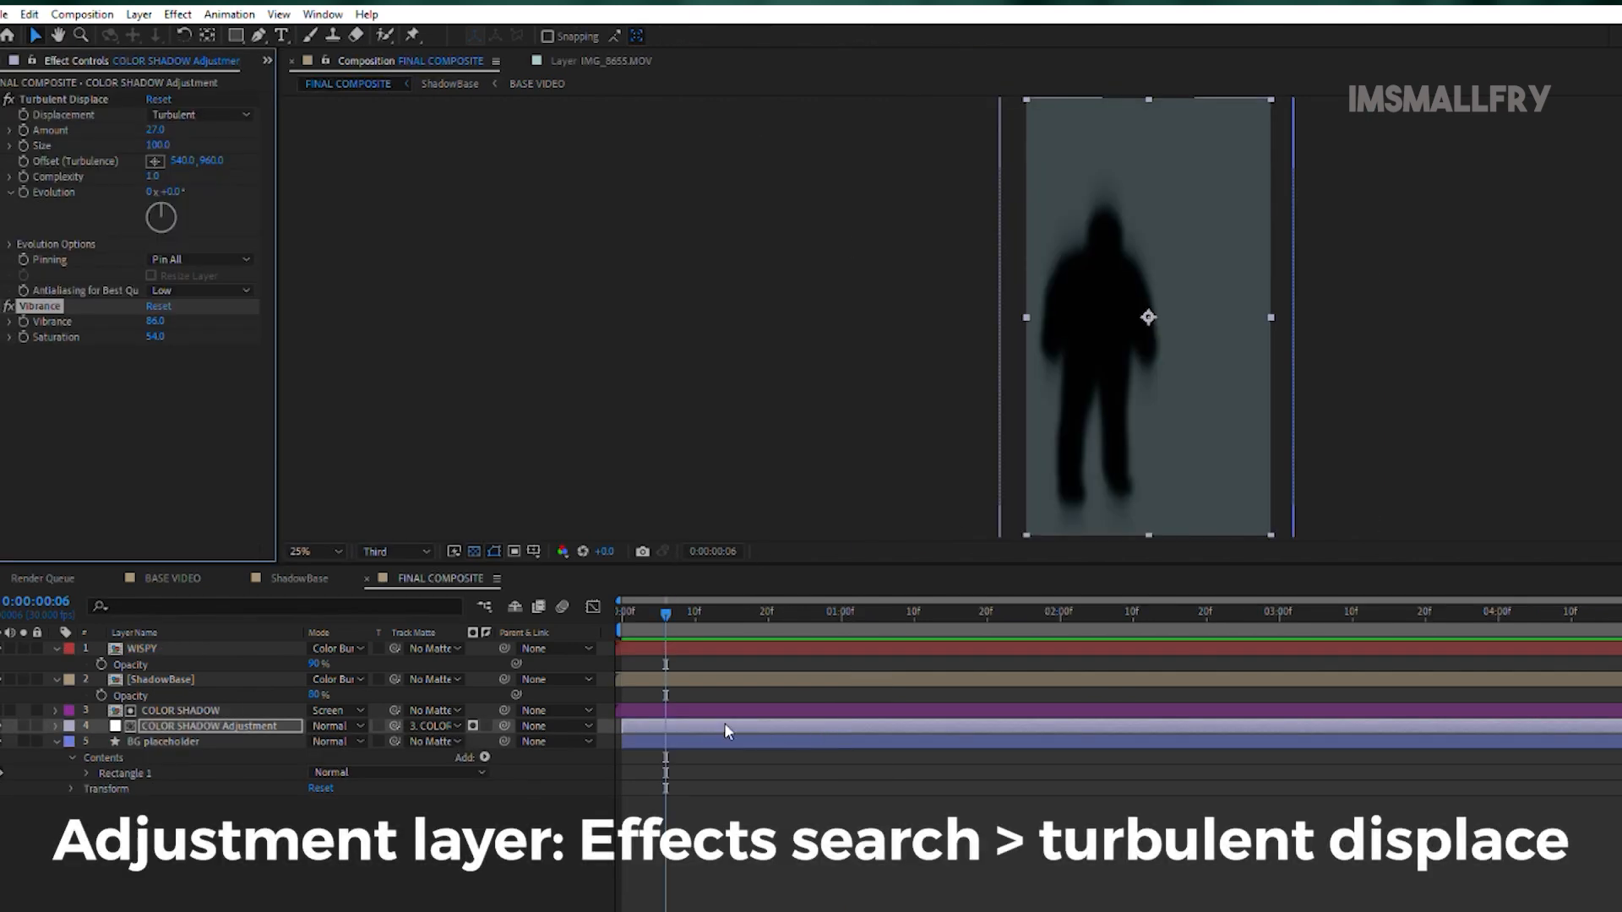
Step: Temporarily hide the ShadowBase and WISPY layers to examine the color shadow on its own, and show them again
left_click(2, 679)
left_click(1, 648)
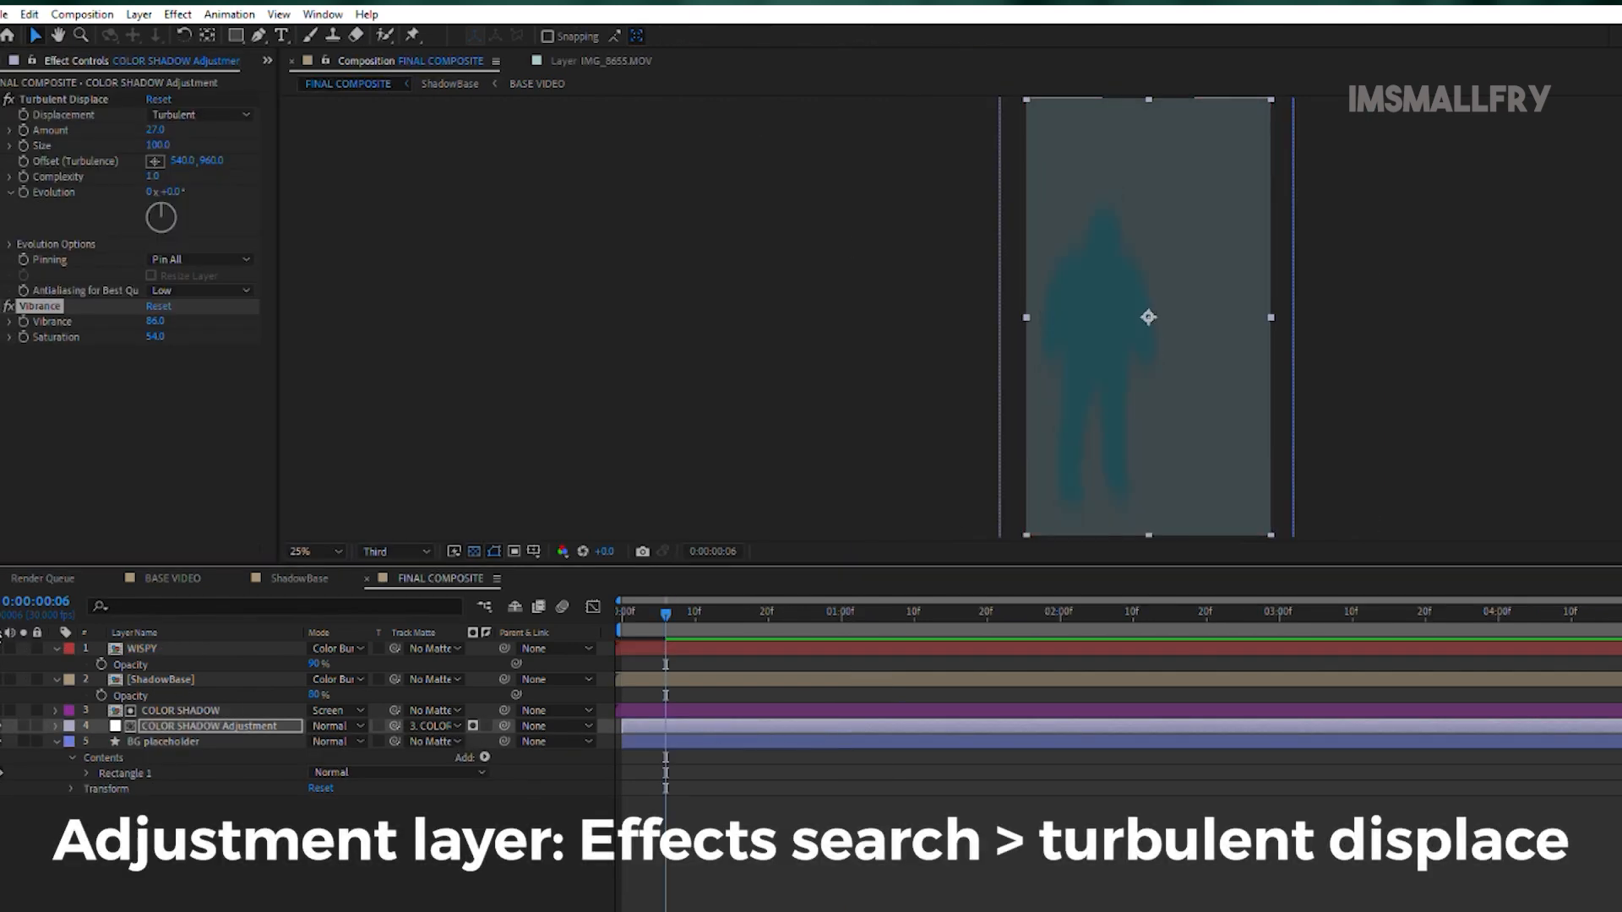
left_click(1, 679)
left_click(2, 647)
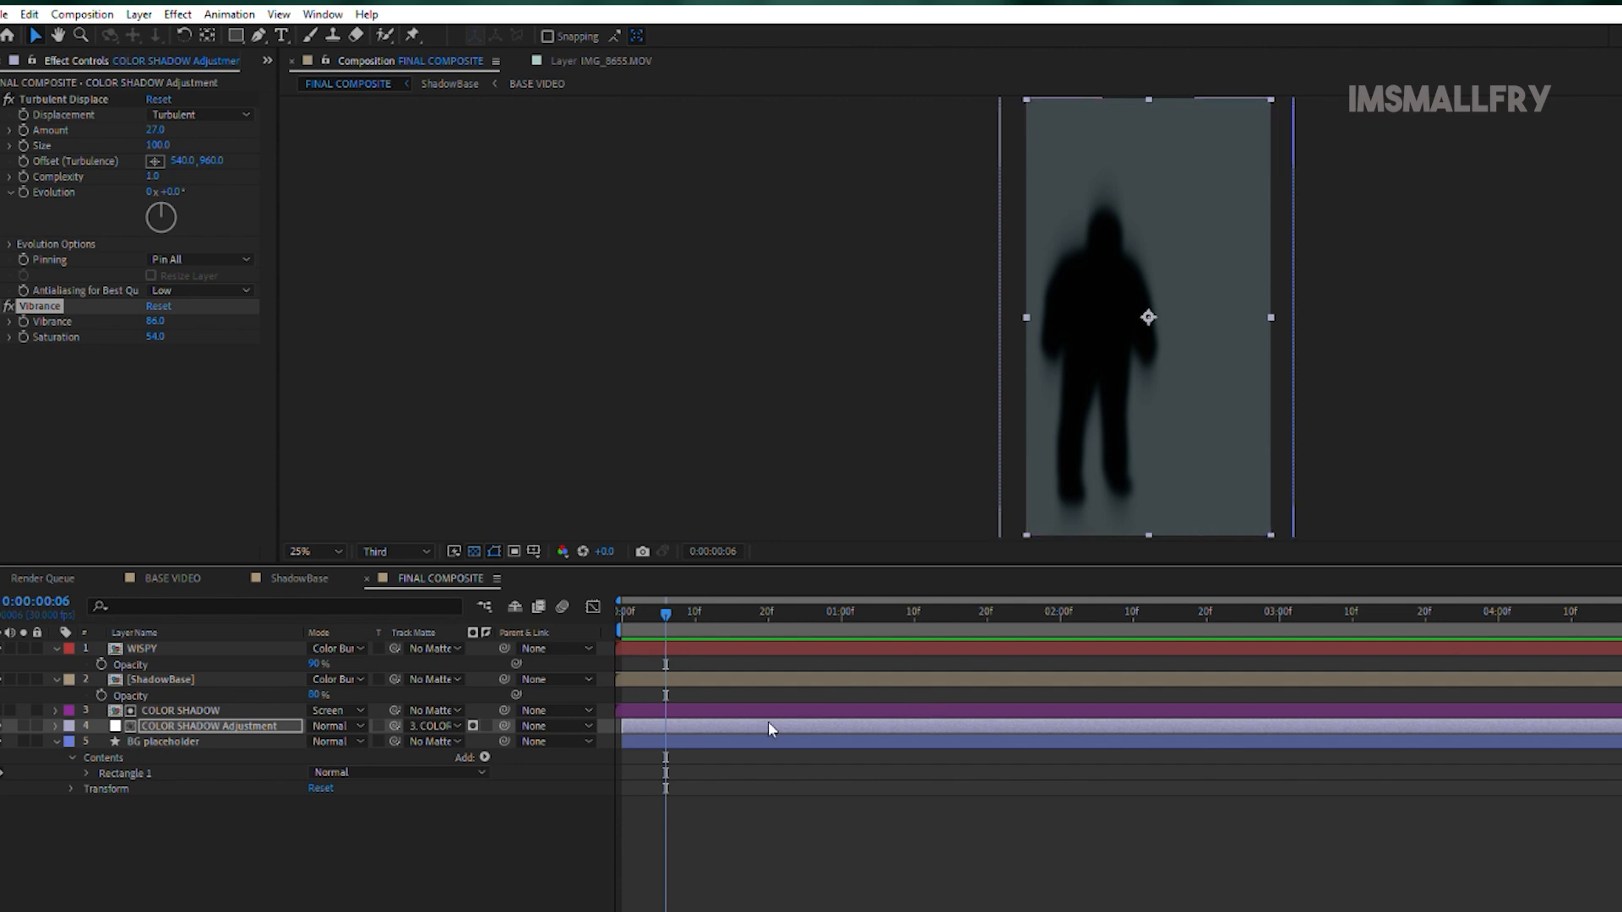
Step: Offset the ShadowBase, COLOR SHADOW and COLOR SHADOW Adjustment layers a few frames later and scrub through the composition to check the lag
left_click(658, 668)
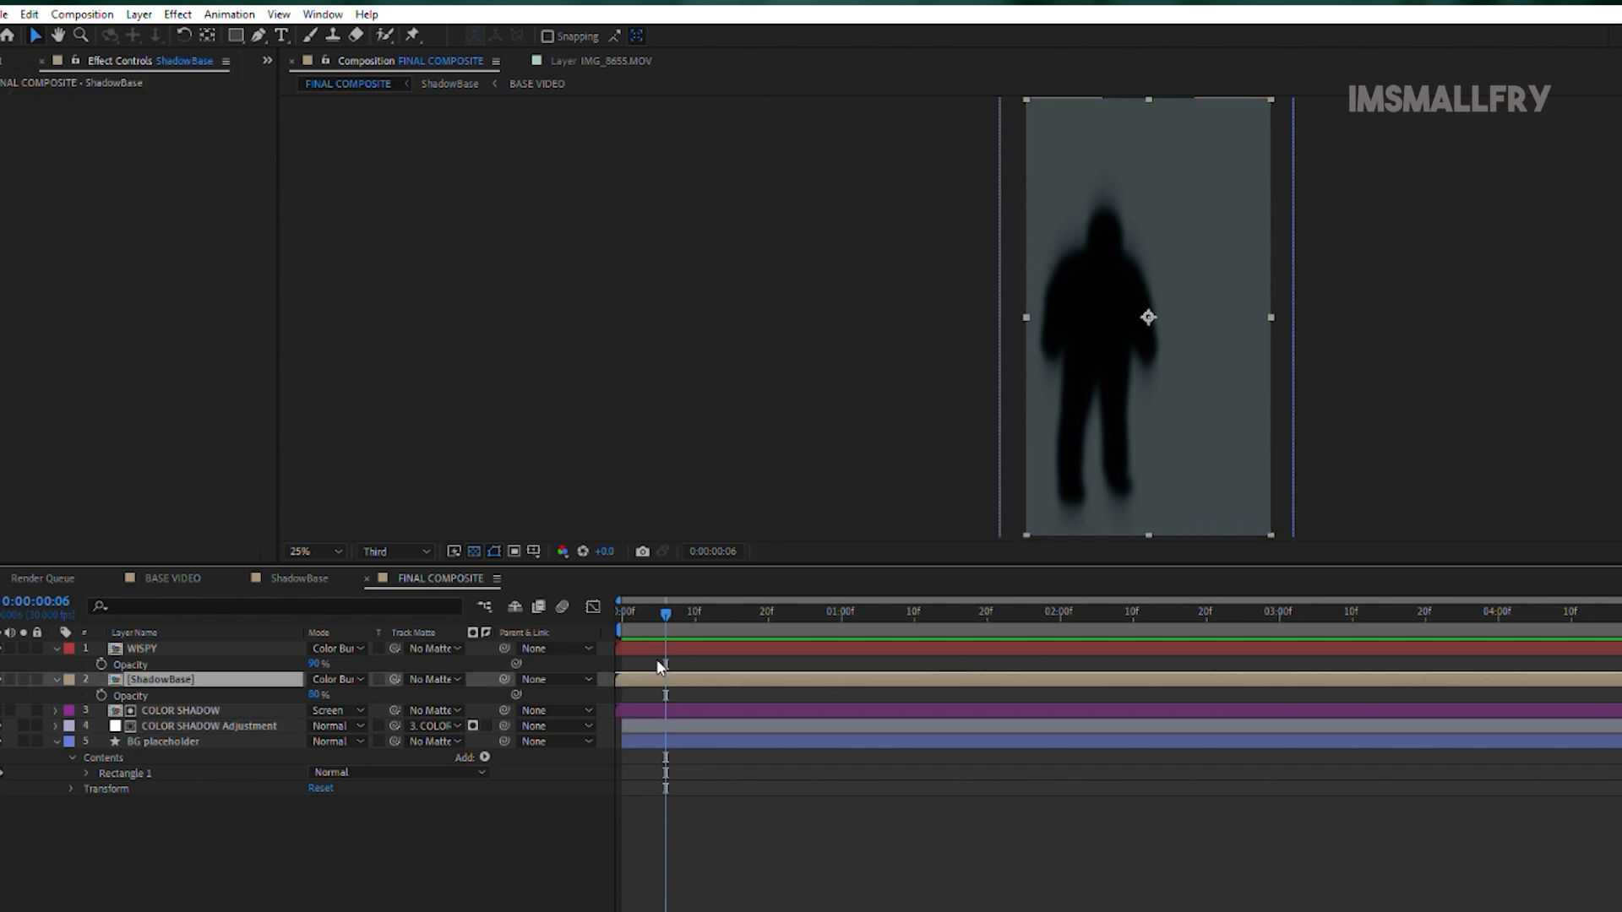
left_click(662, 711, "ctrl")
left_click(663, 721, "ctrl")
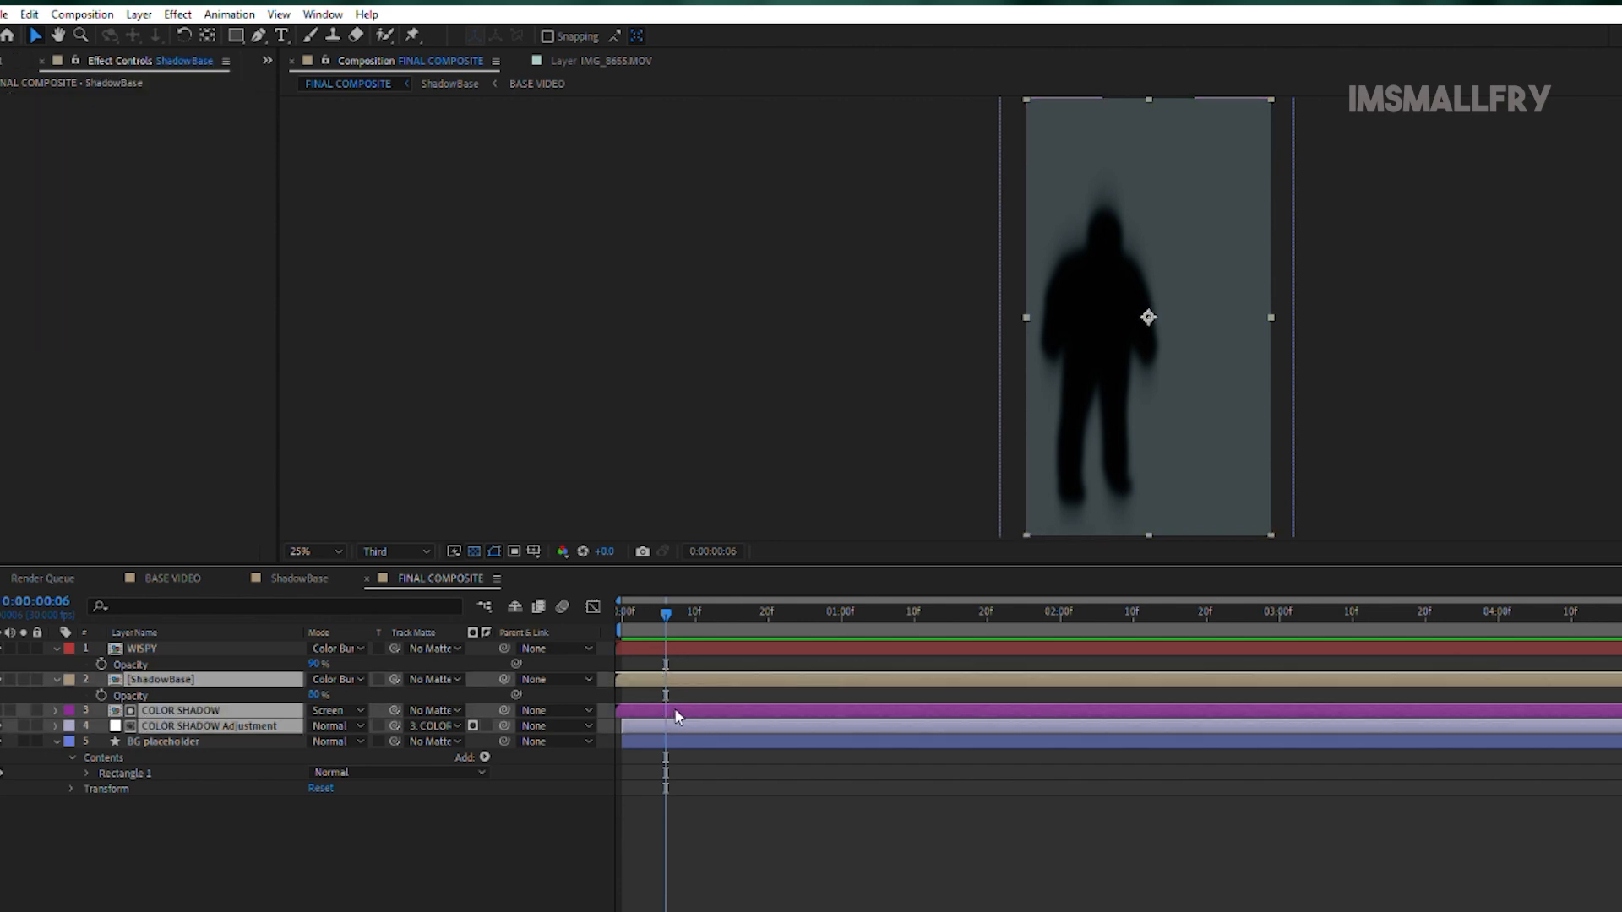
left_click_drag(674, 716, 680, 716)
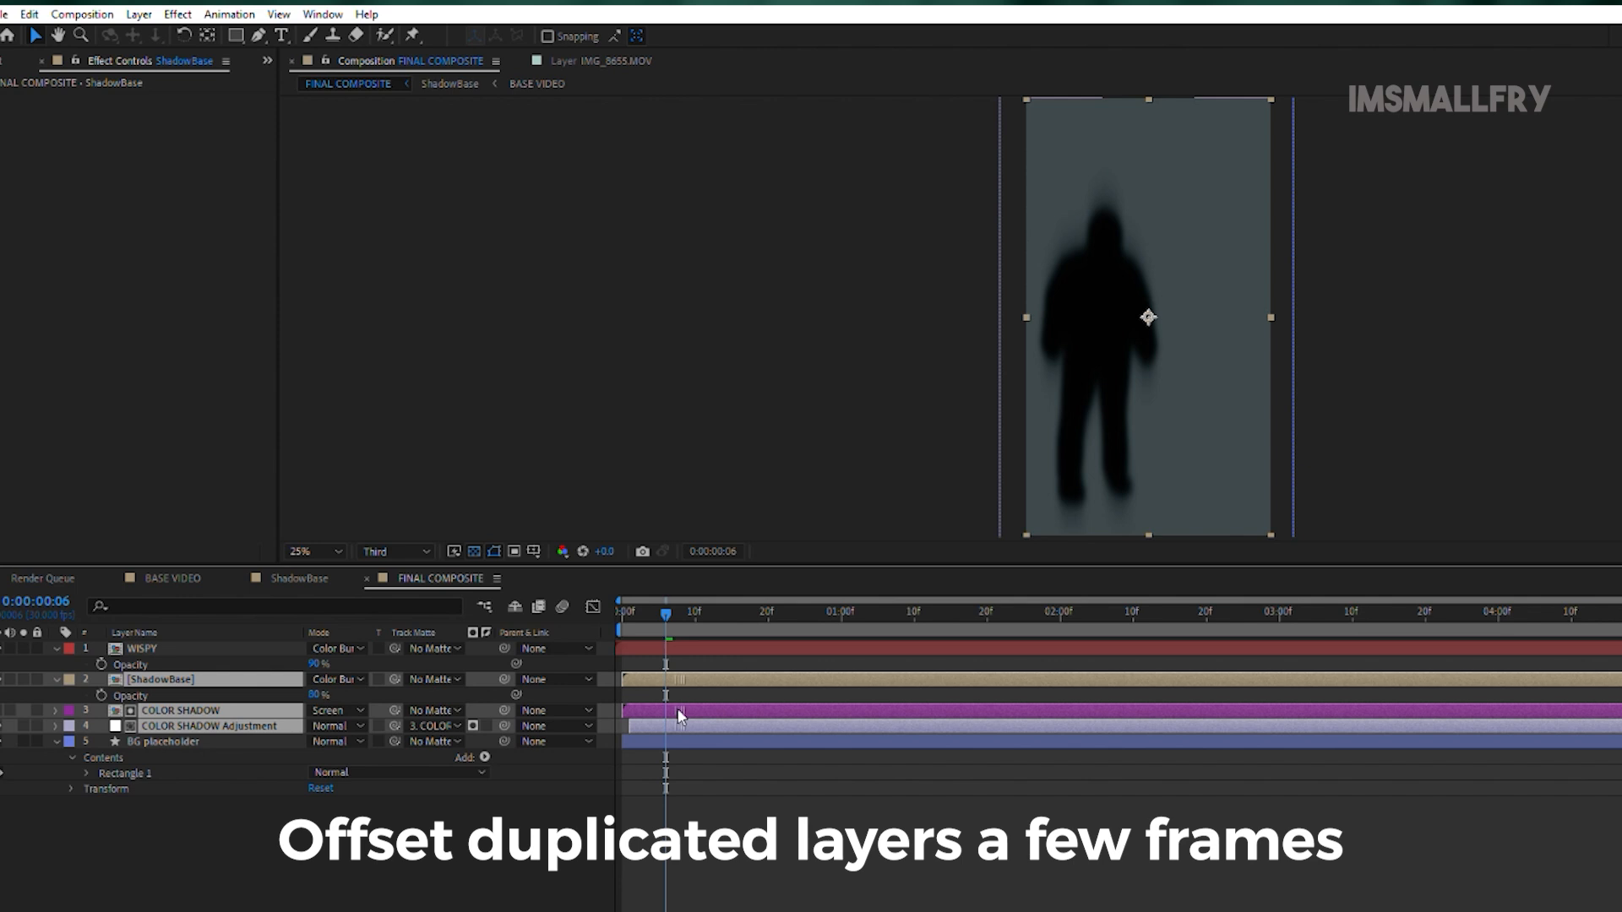
left_click_drag(629, 614, 1520, 633)
left_click_drag(1412, 653, 1081, 631)
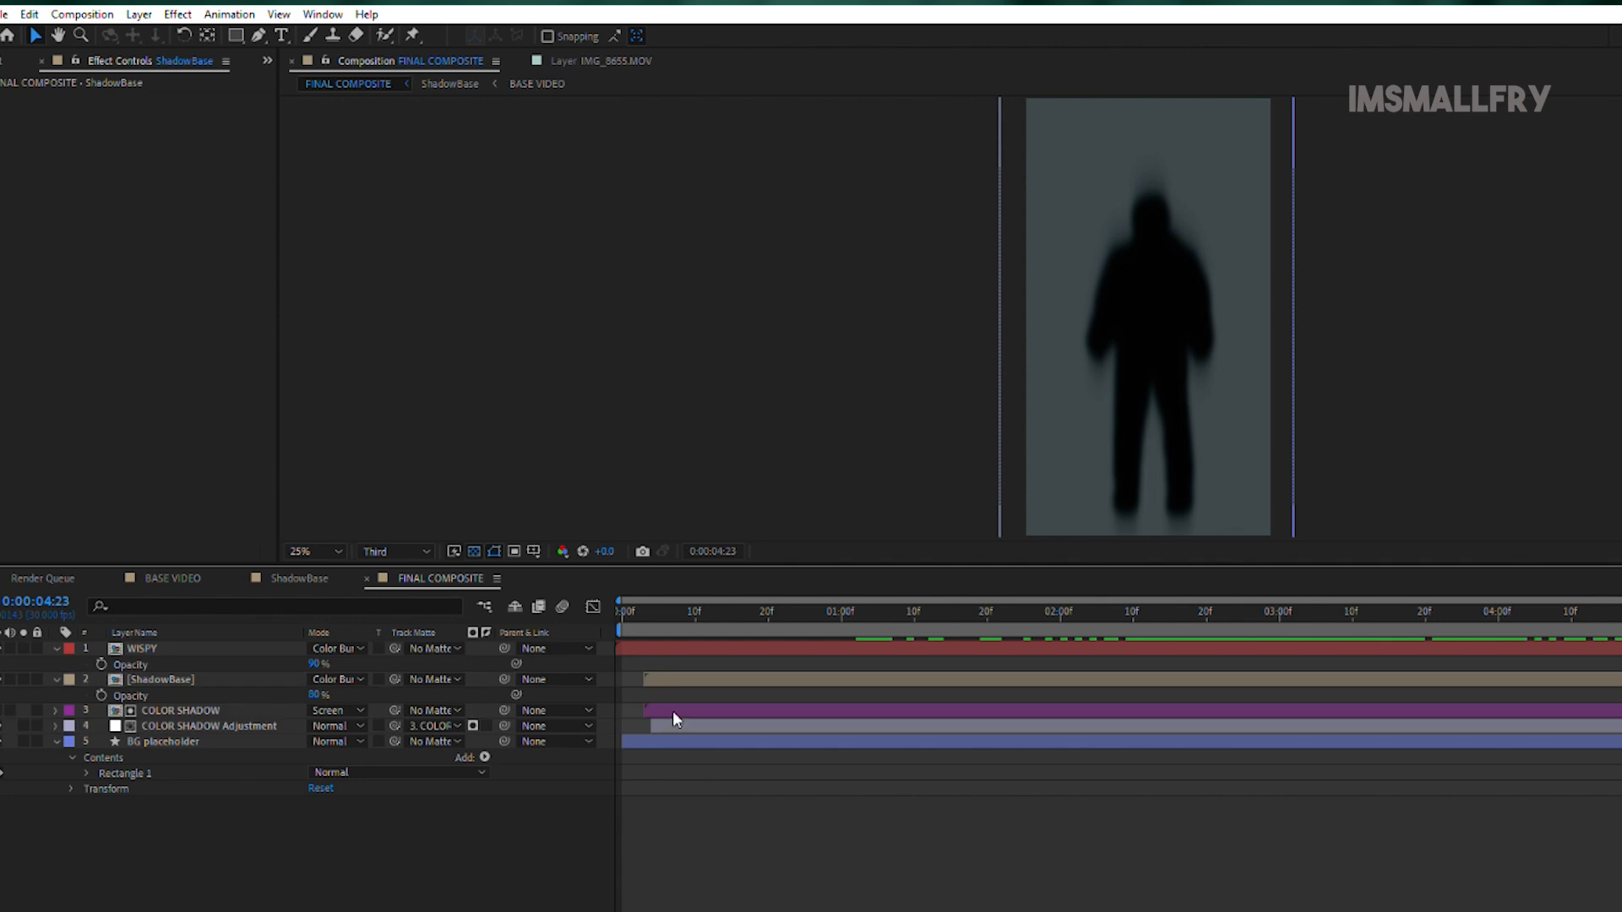
left_click(638, 606)
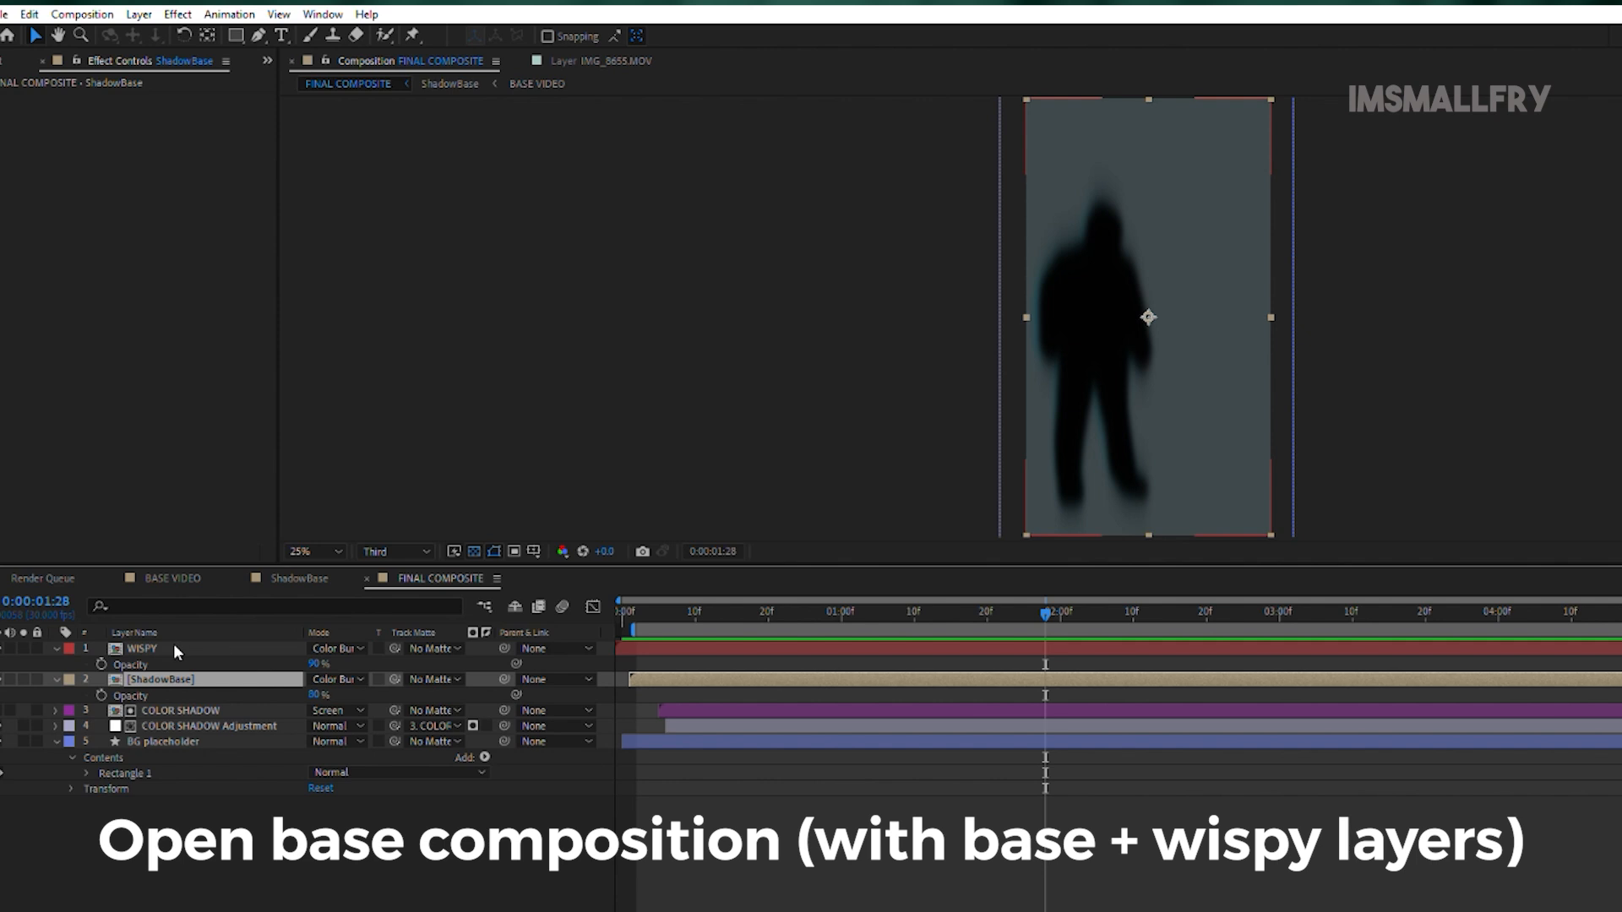
Step: Open the ShadowBase composition and enable time remapping on BASE VIDEO, adding a keyframe at 0:00:01:29
double_click(173, 675)
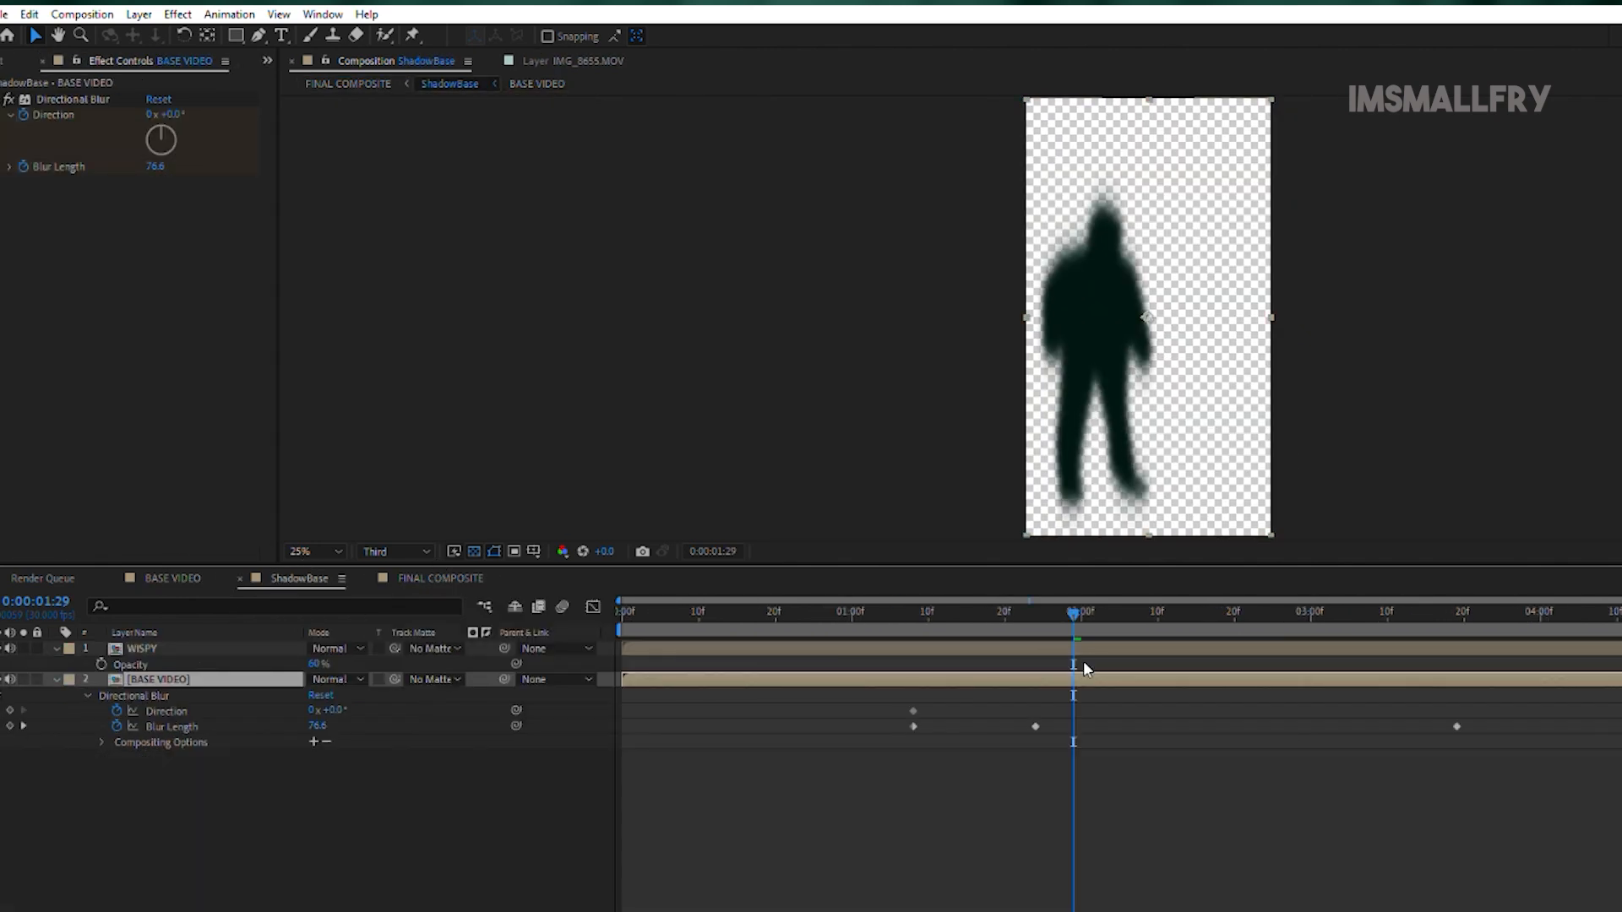
key("ctrl+alt+t")
left_click(10, 695)
Step: Find where the faster motion ends and add a BASE VIDEO time remap keyframe at 0:00:04:09
left_click(1133, 598)
left_click_drag(1133, 598, 1621, 600)
left_click_drag(675, 908, 666, 908)
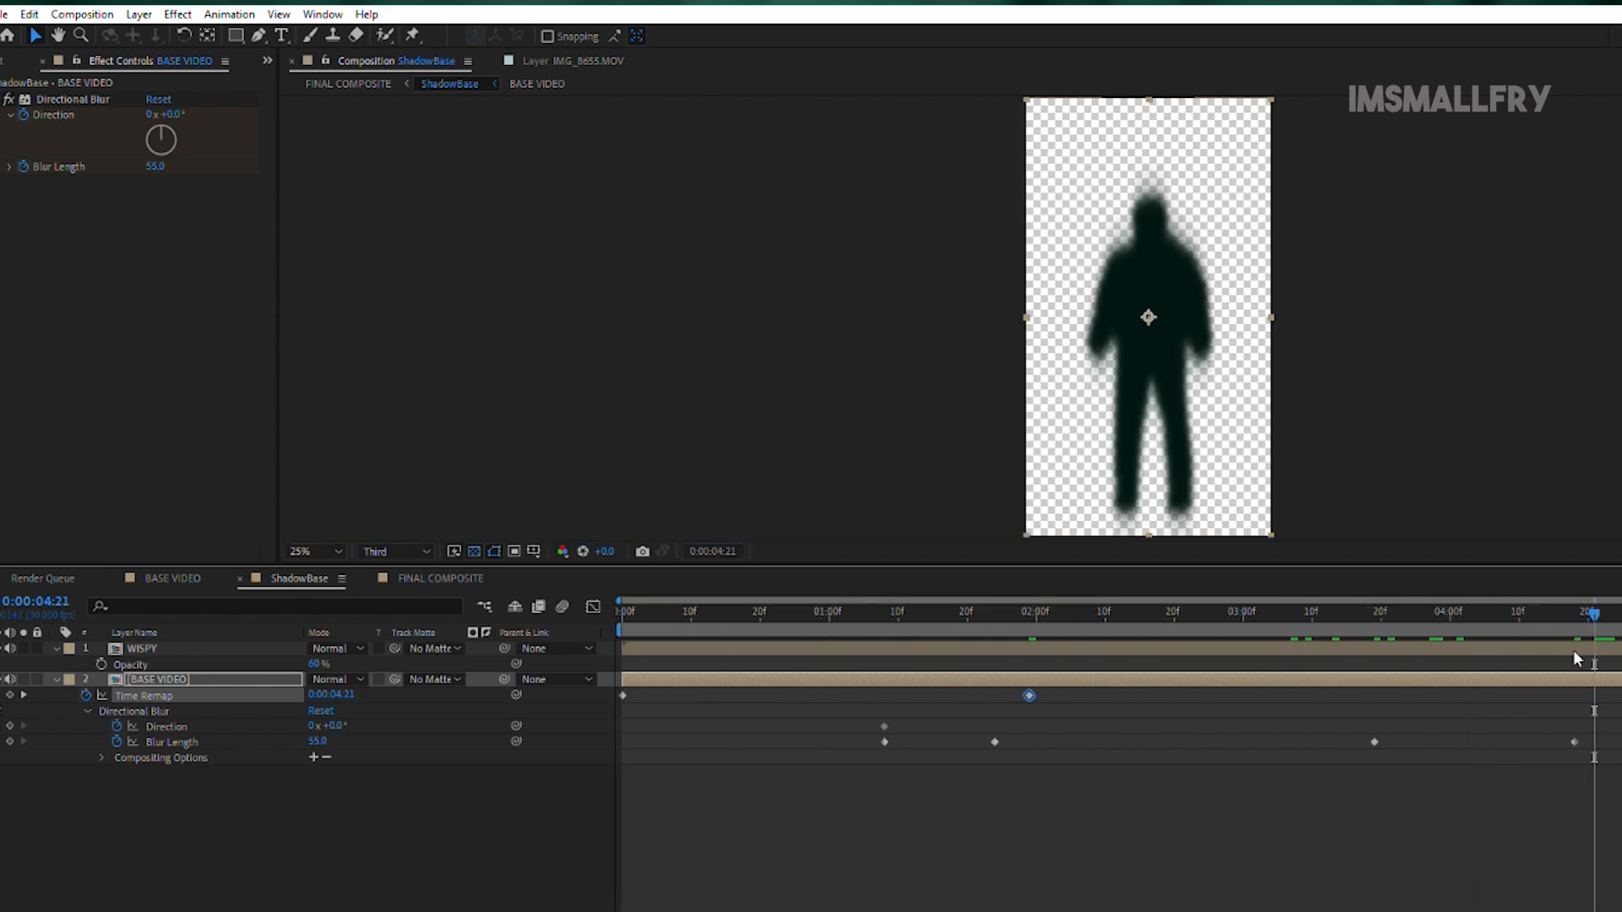
left_click_drag(1595, 598, 1512, 622)
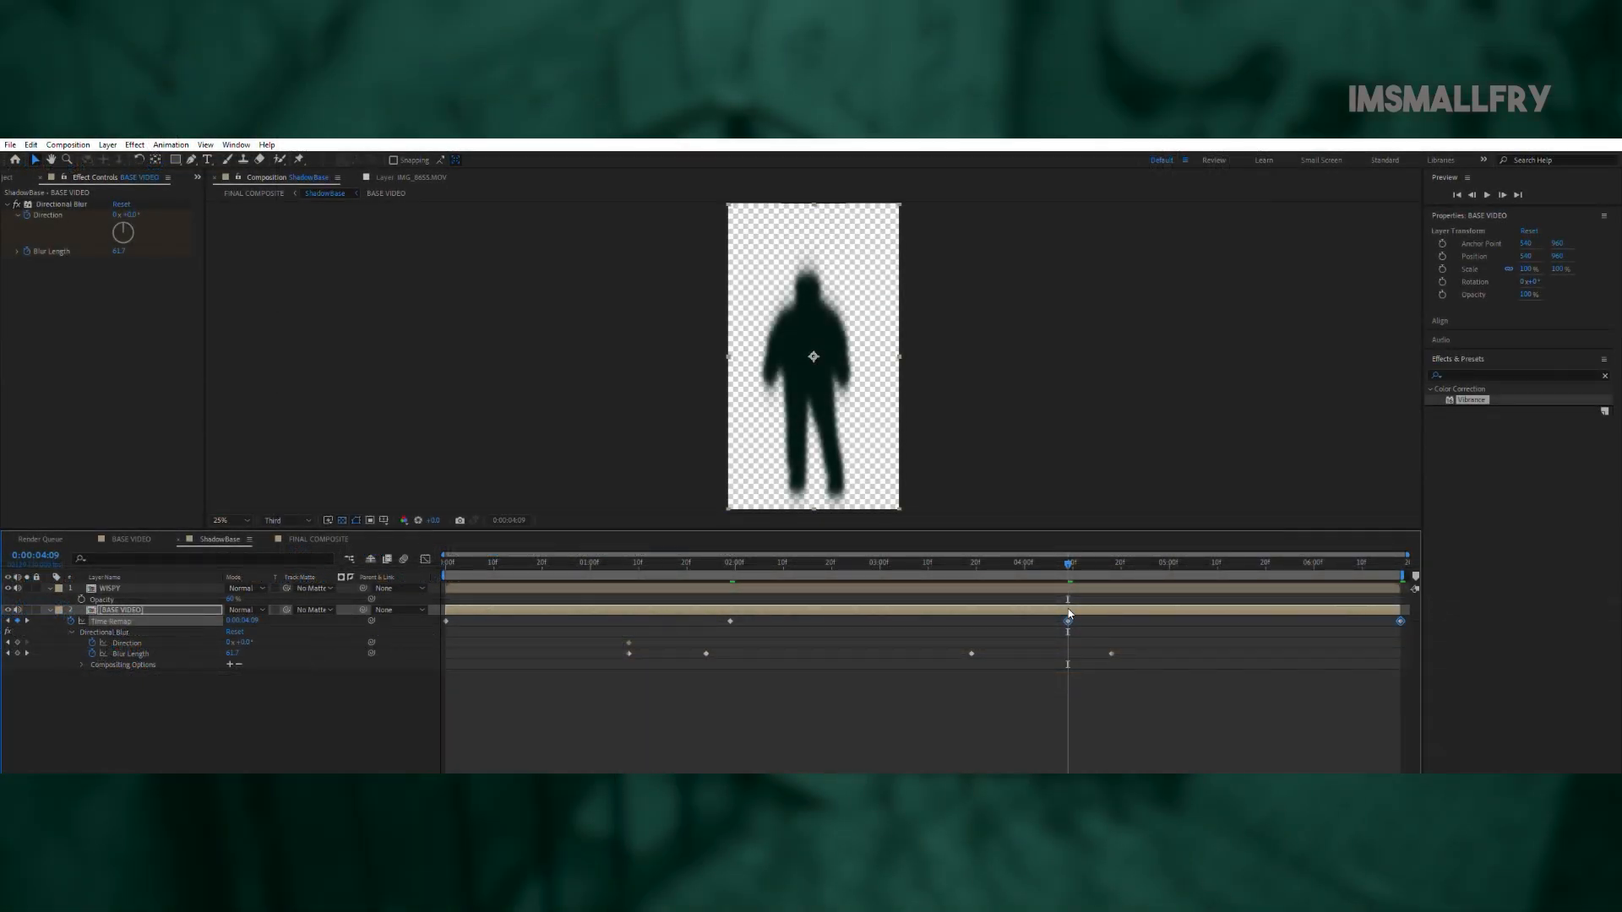
Step: Shift the last two BASE VIDEO time remap keyframes earlier until the first of them sits at about 0:00:02:12, previewing the speed-up
left_click_drag(1069, 620, 876, 620)
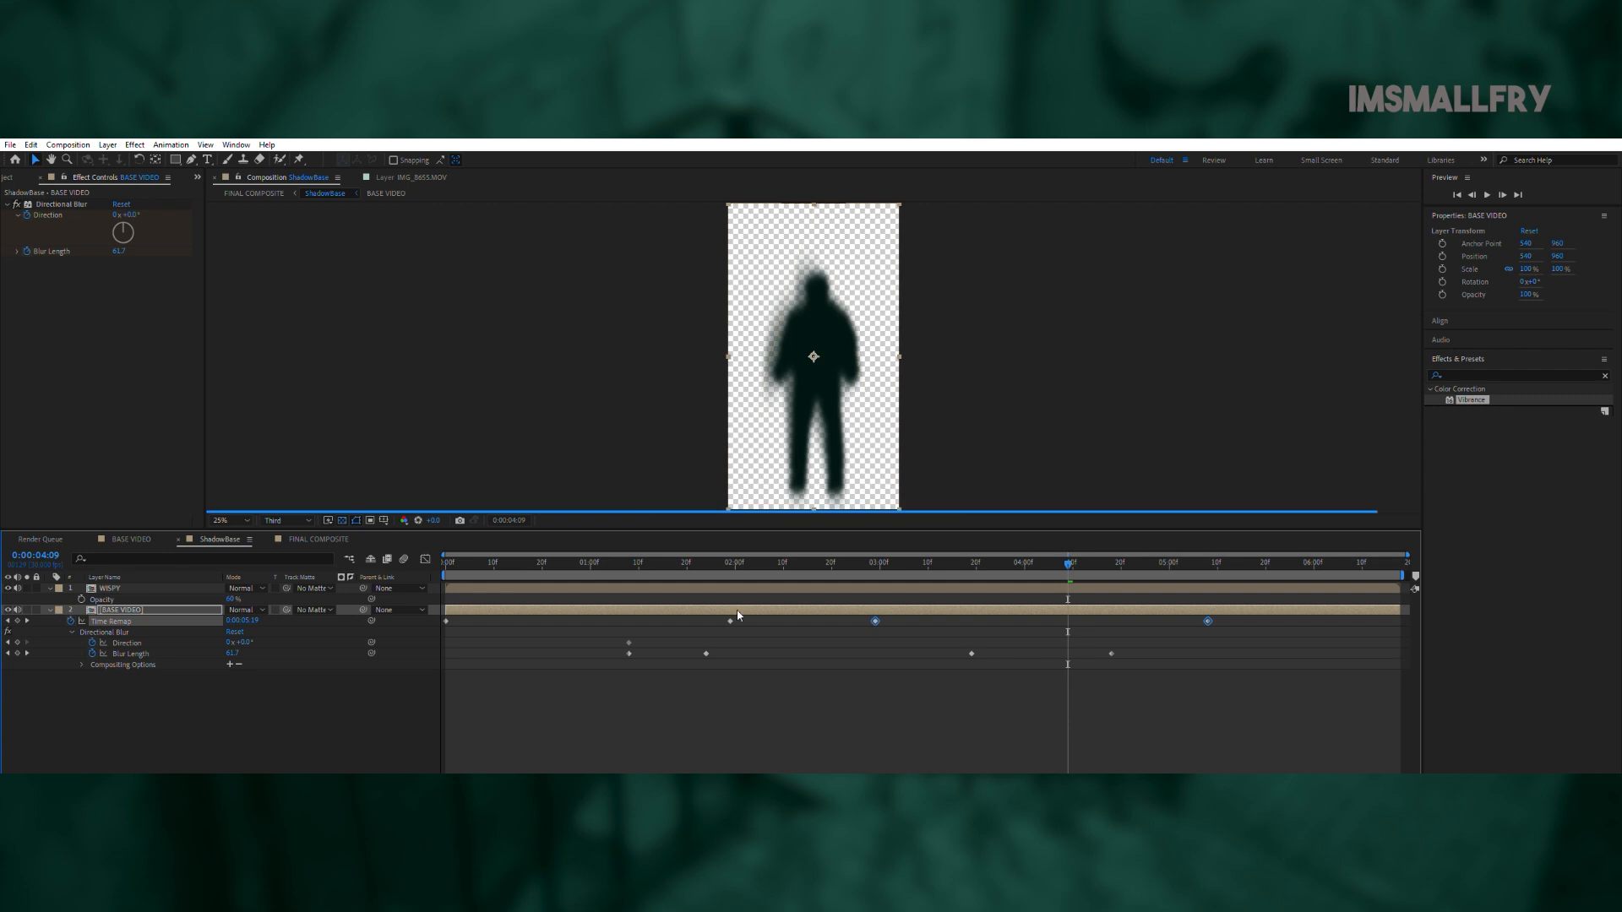
left_click_drag(726, 557, 687, 564)
key("space")
left_click_drag(875, 621, 792, 621)
left_click(716, 558)
key("space")
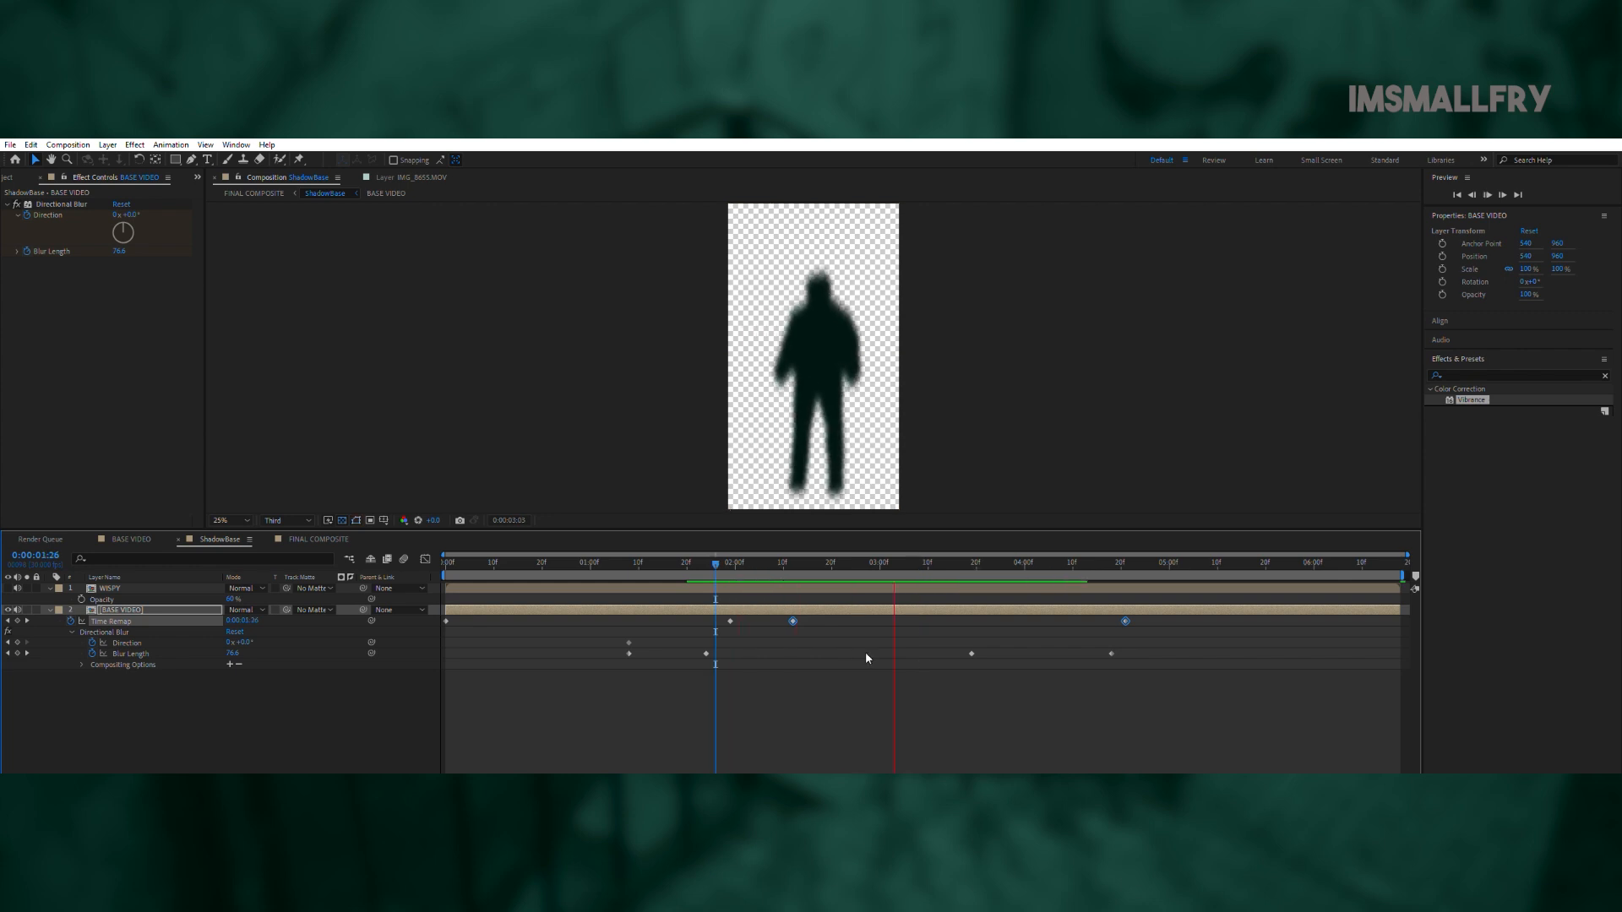
left_click_drag(1125, 564, 1059, 568)
key("space")
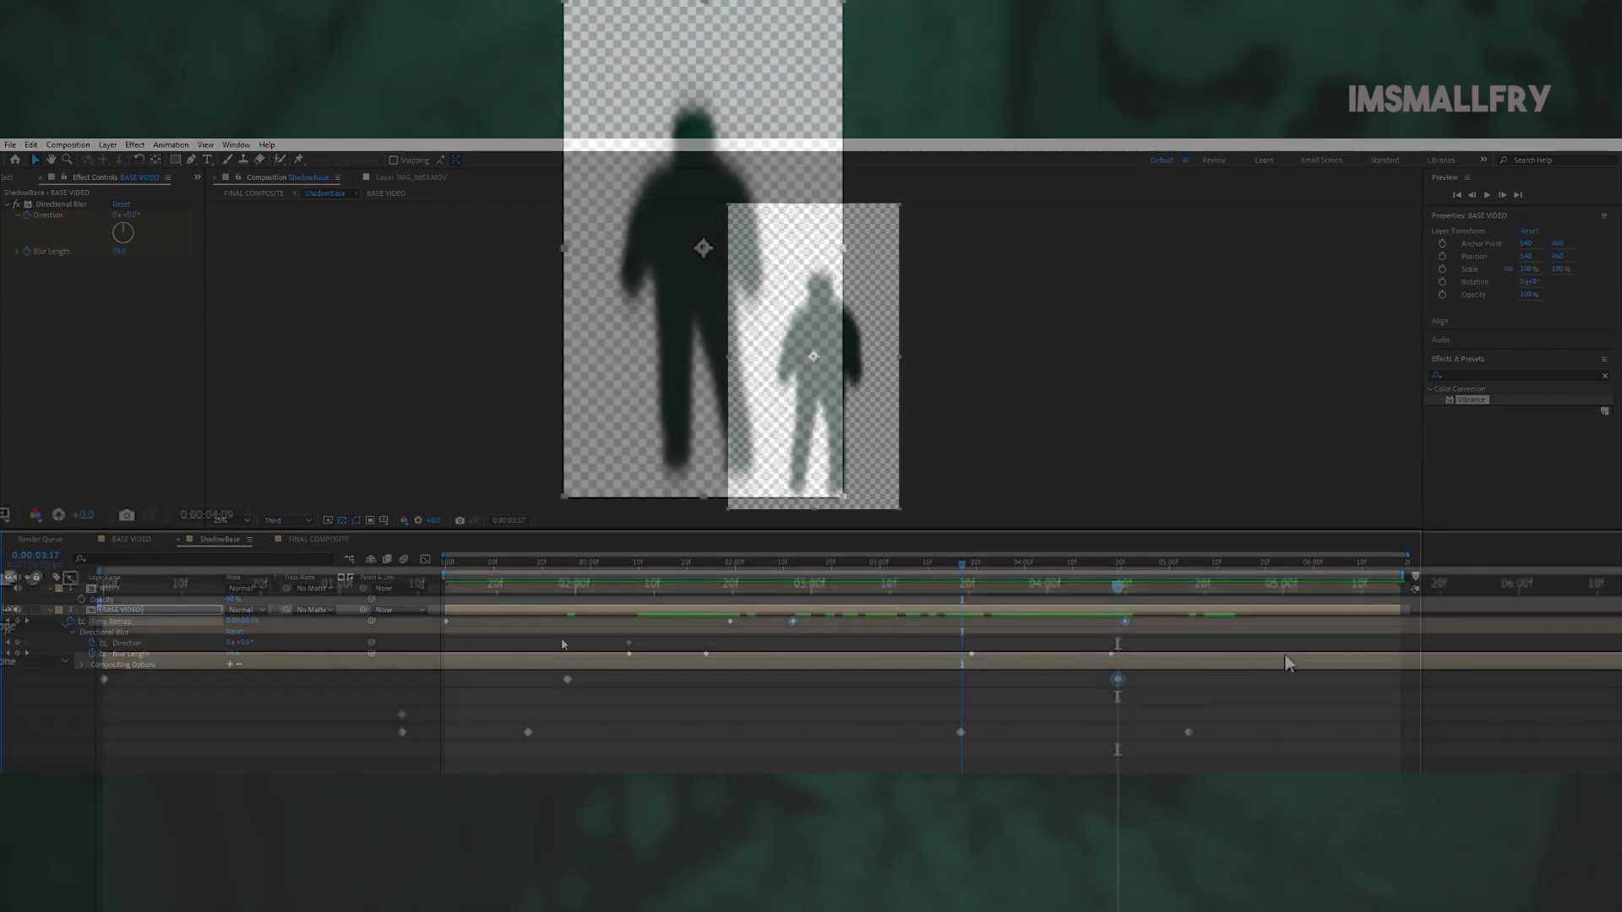
Step: Pull the time remap keyframe at 0:00:04:09 and the one following it back to start at about 0:00:02:12, and play back the section
left_click_drag(1118, 680, 801, 680)
left_click_drag(559, 583, 499, 583)
key("space")
key("space")
left_click_drag(803, 679, 669, 679)
left_click(548, 581)
key("space")
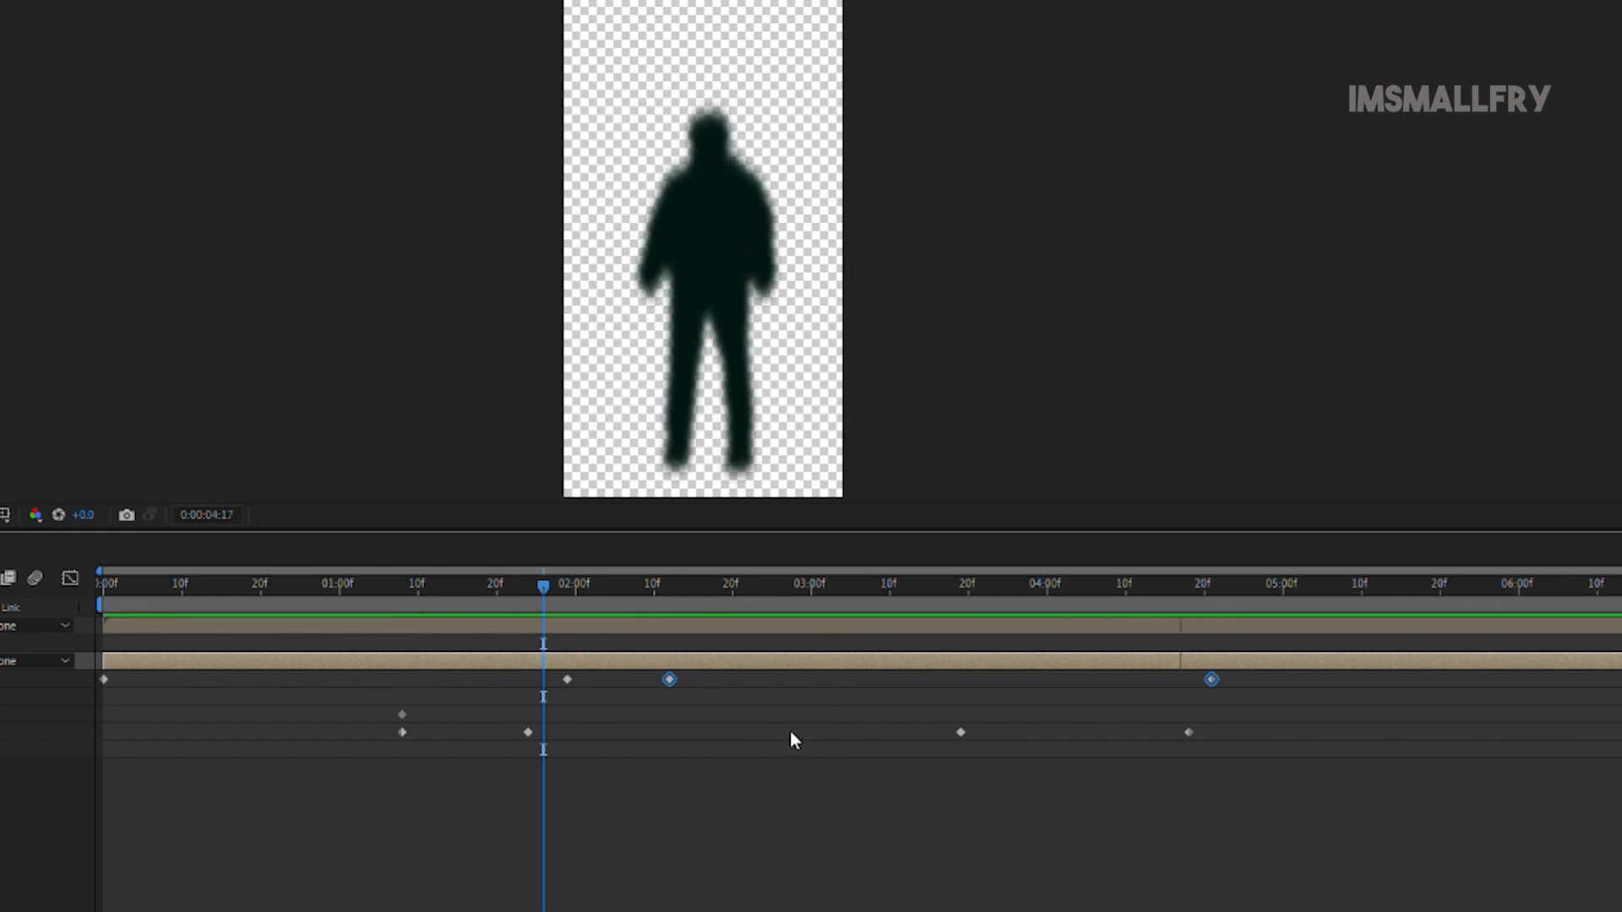
left_click(709, 583)
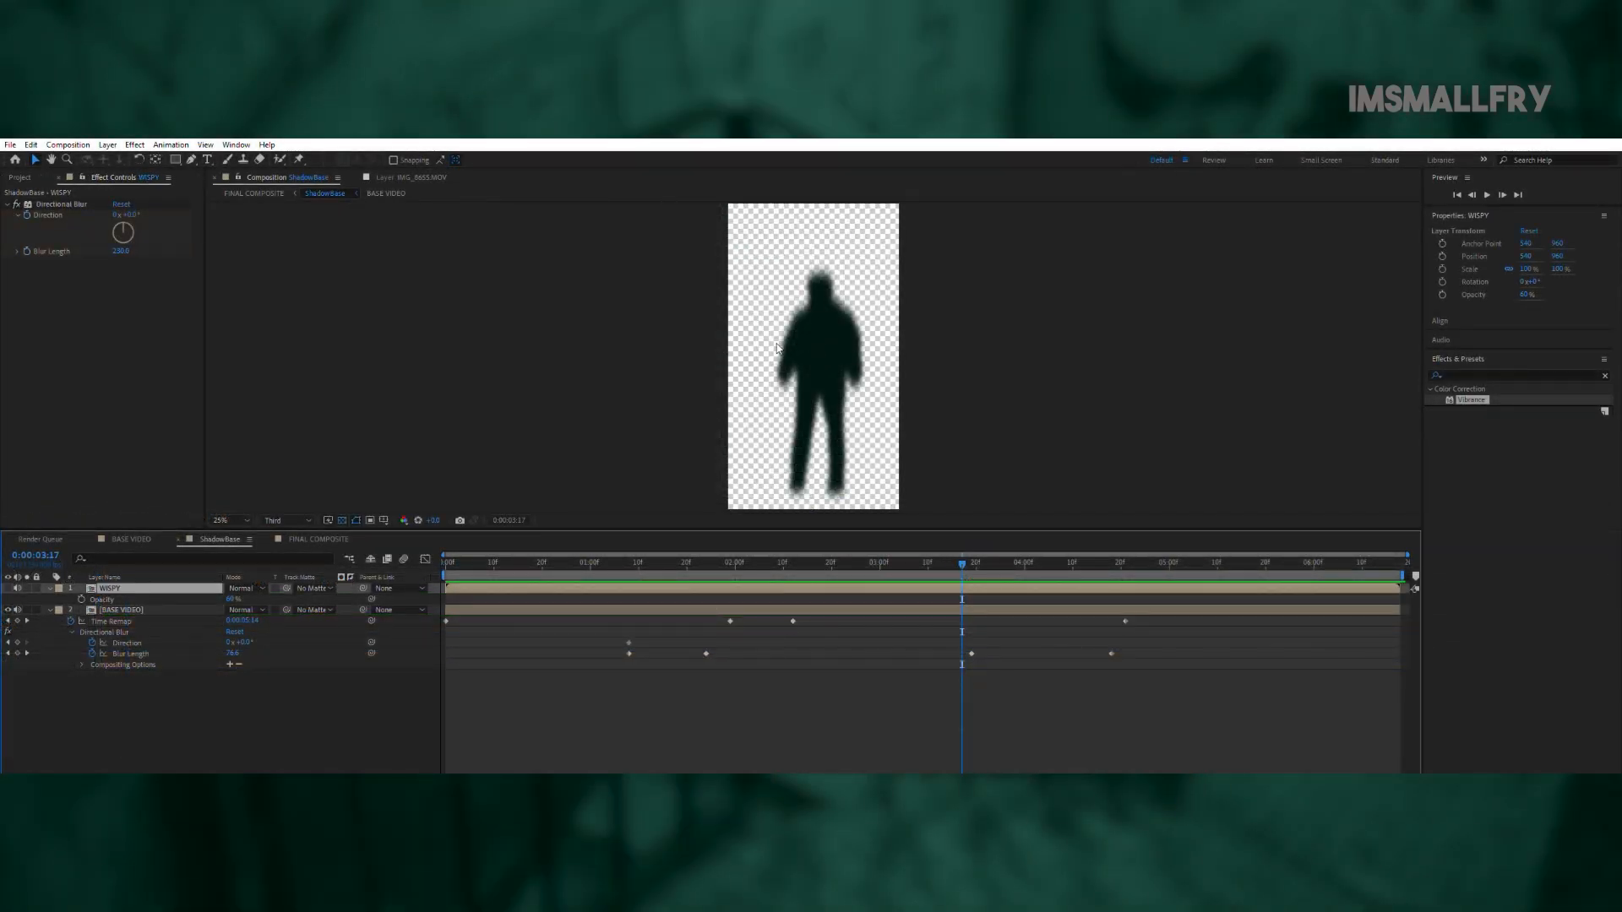
Step: Enable time remapping on the WISPY layer and paste BASE VIDEO's time remap keyframes onto it from 0:00:00:00
key("ctrl+alt+t")
left_click_drag(1135, 637, 443, 624)
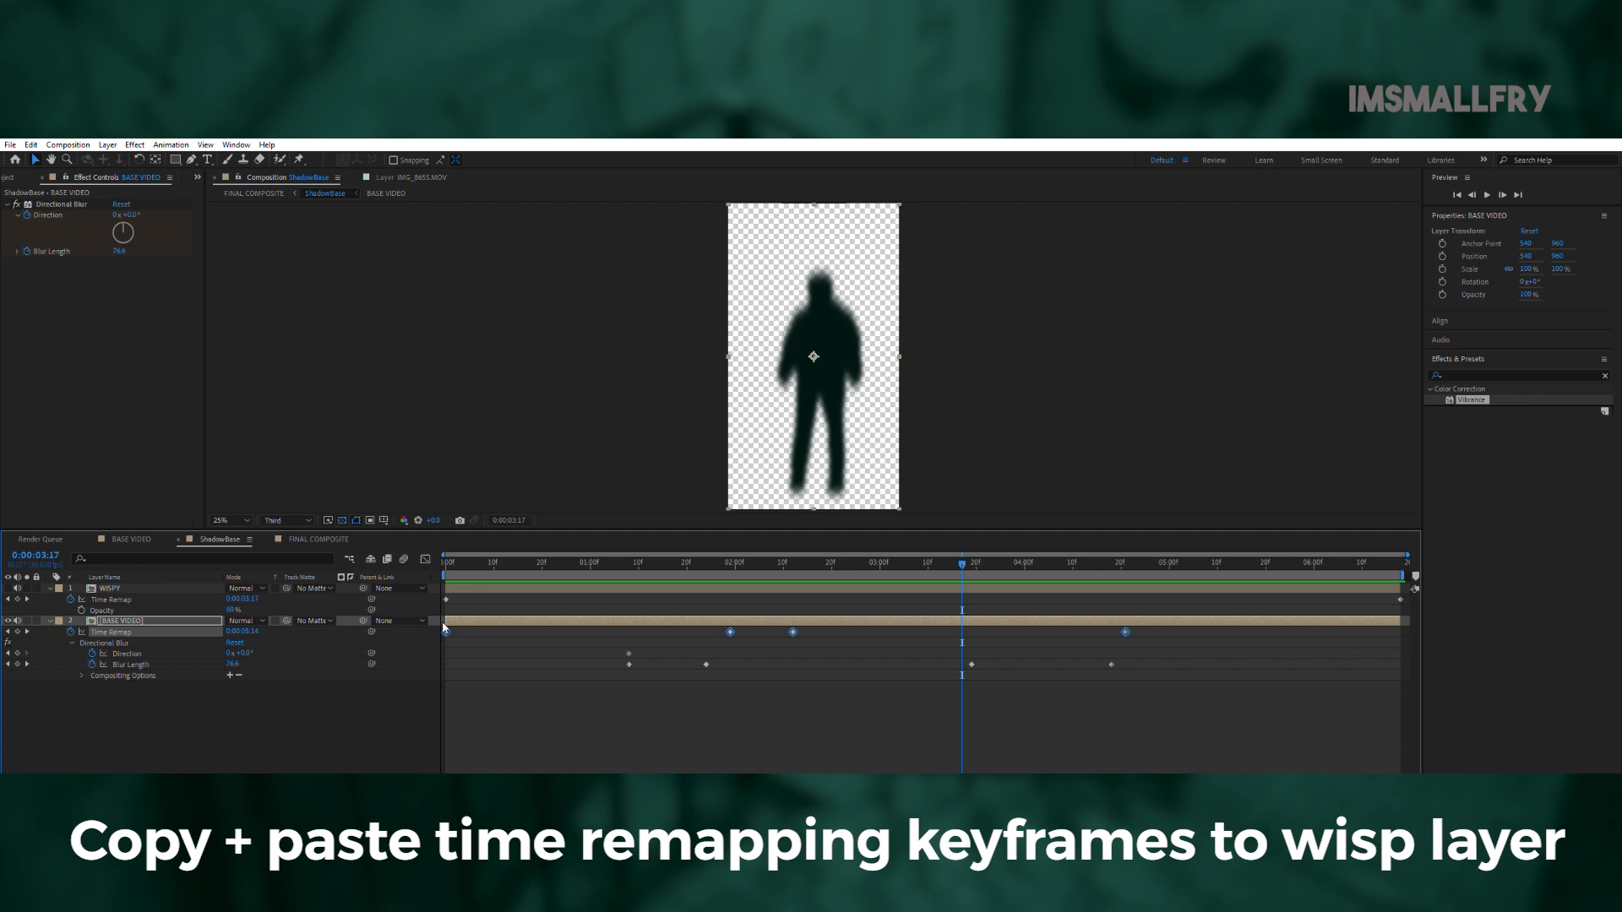
left_click(447, 563)
left_click(462, 586)
key("ctrl+v")
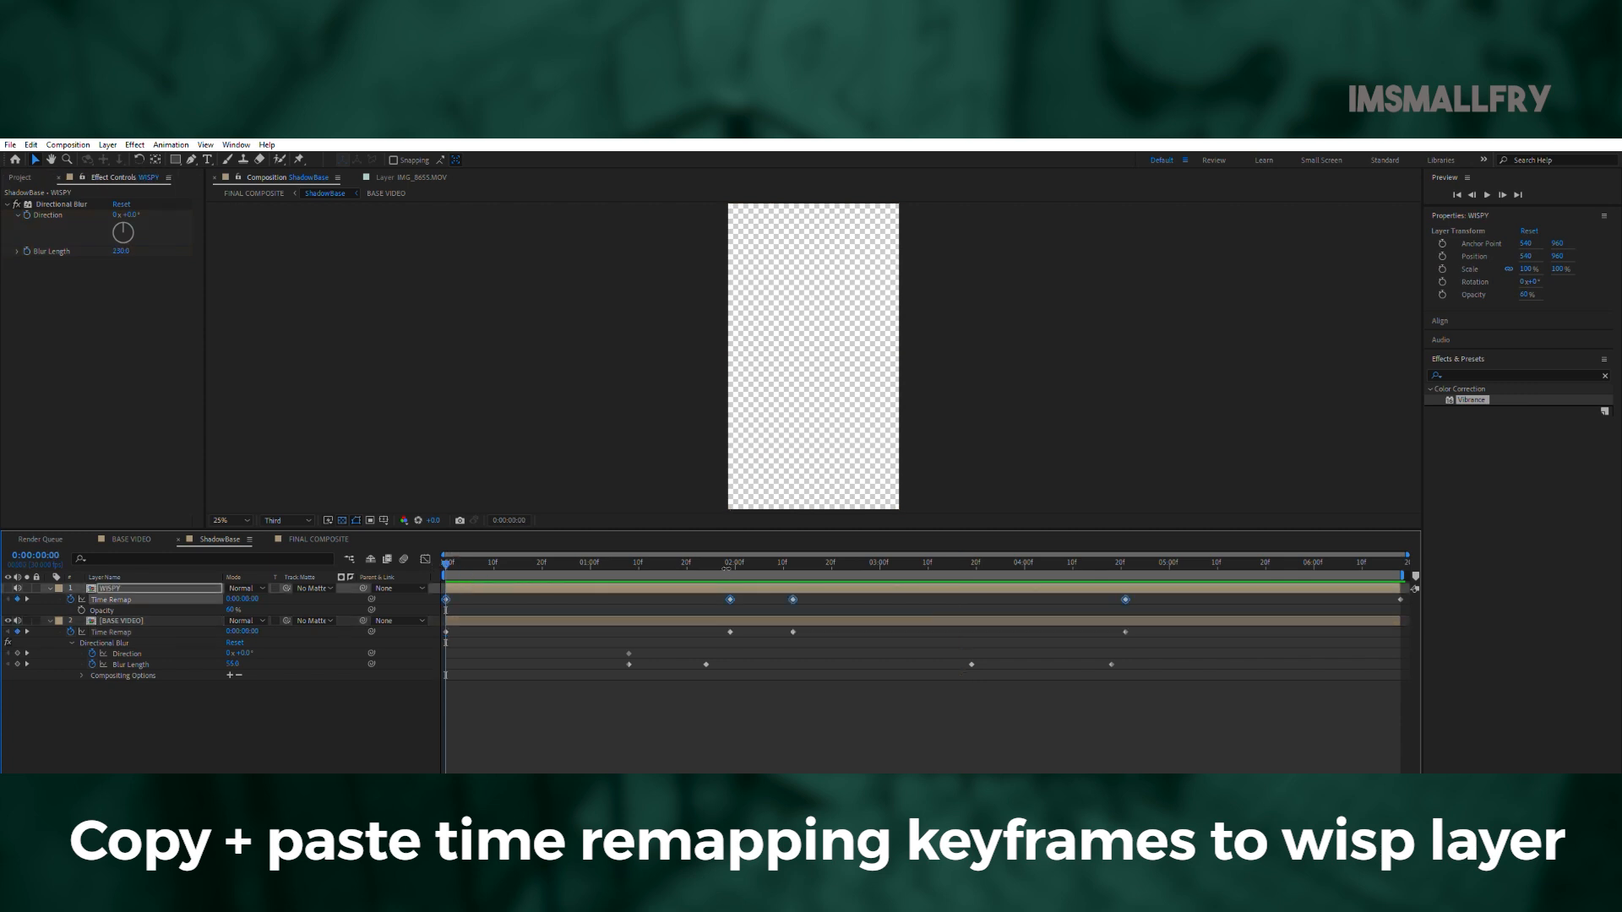
Step: Make the WISPY layer visible and preview the time-remapped shadow
left_click(8, 587)
left_click_drag(538, 563, 790, 601)
key("space")
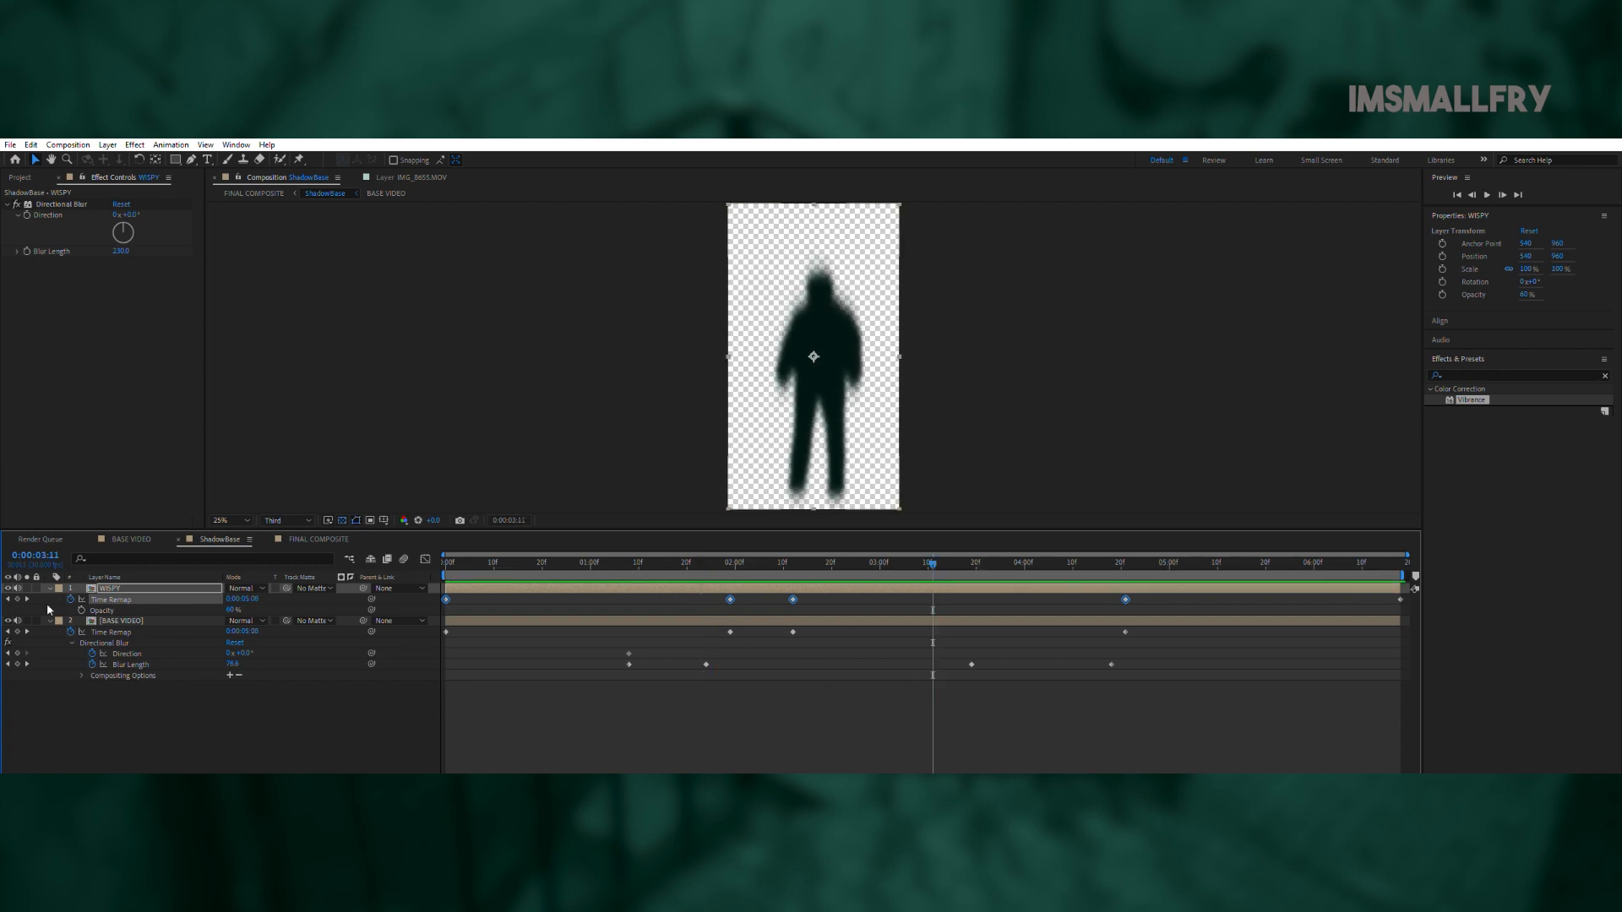
Step: Play back the time-remapped layers in the ShadowBase composition from just before the two-second mark
left_click(18, 620)
left_click(715, 560)
key("space")
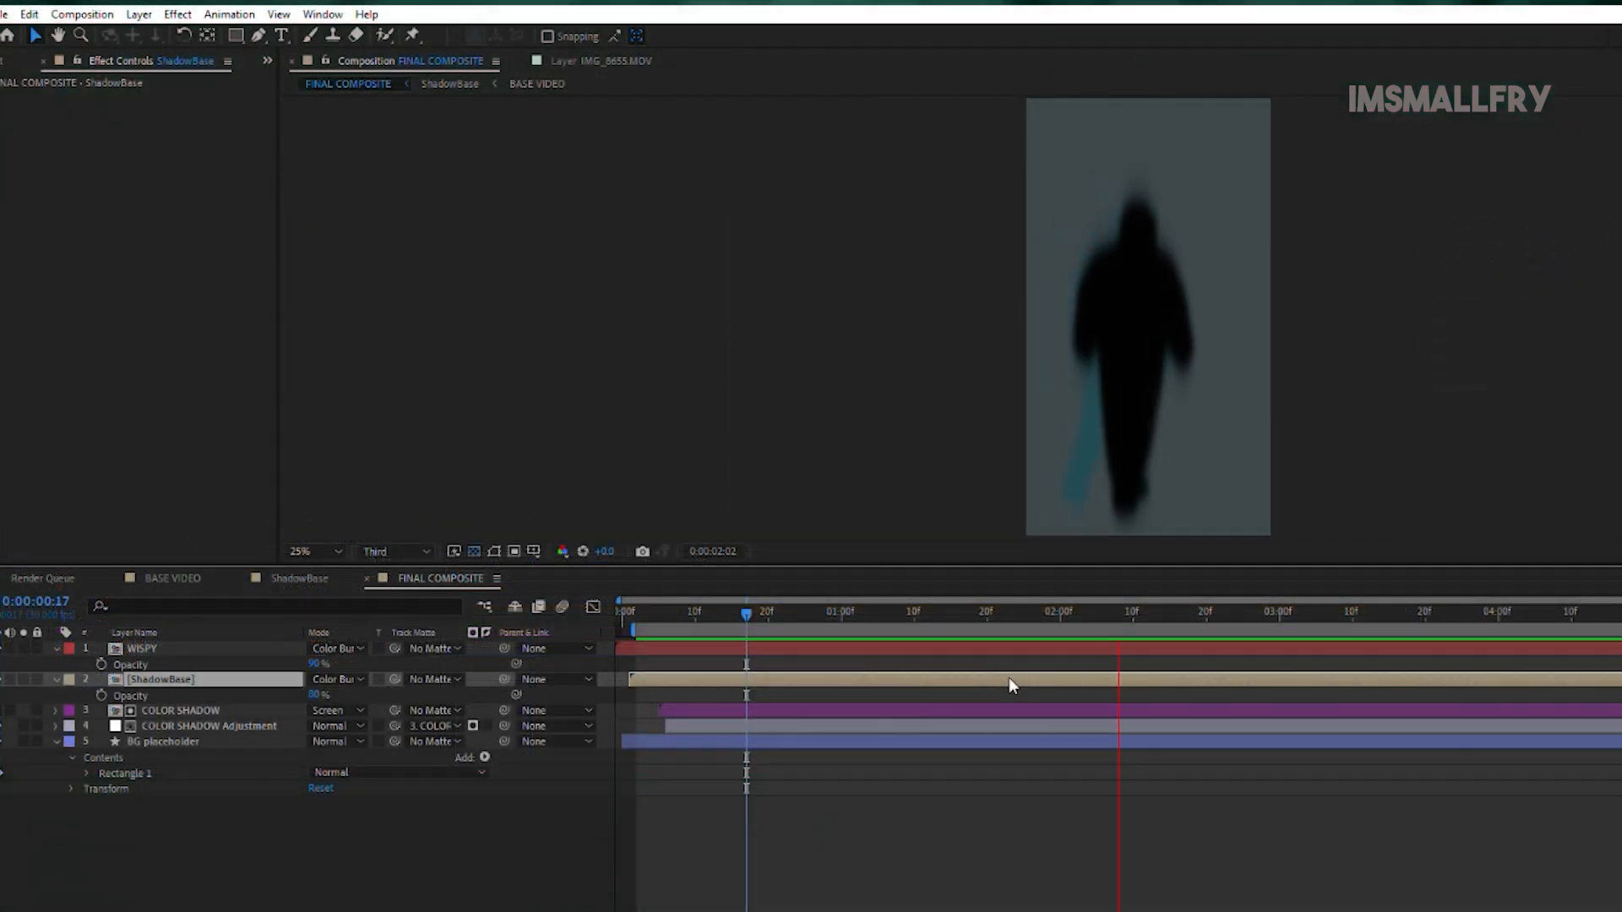
Step: Play back the FINAL COMPOSITE from about 0:00:01:12 to check how the color shadow trails the figure
key("space")
left_click(929, 609)
key("space")
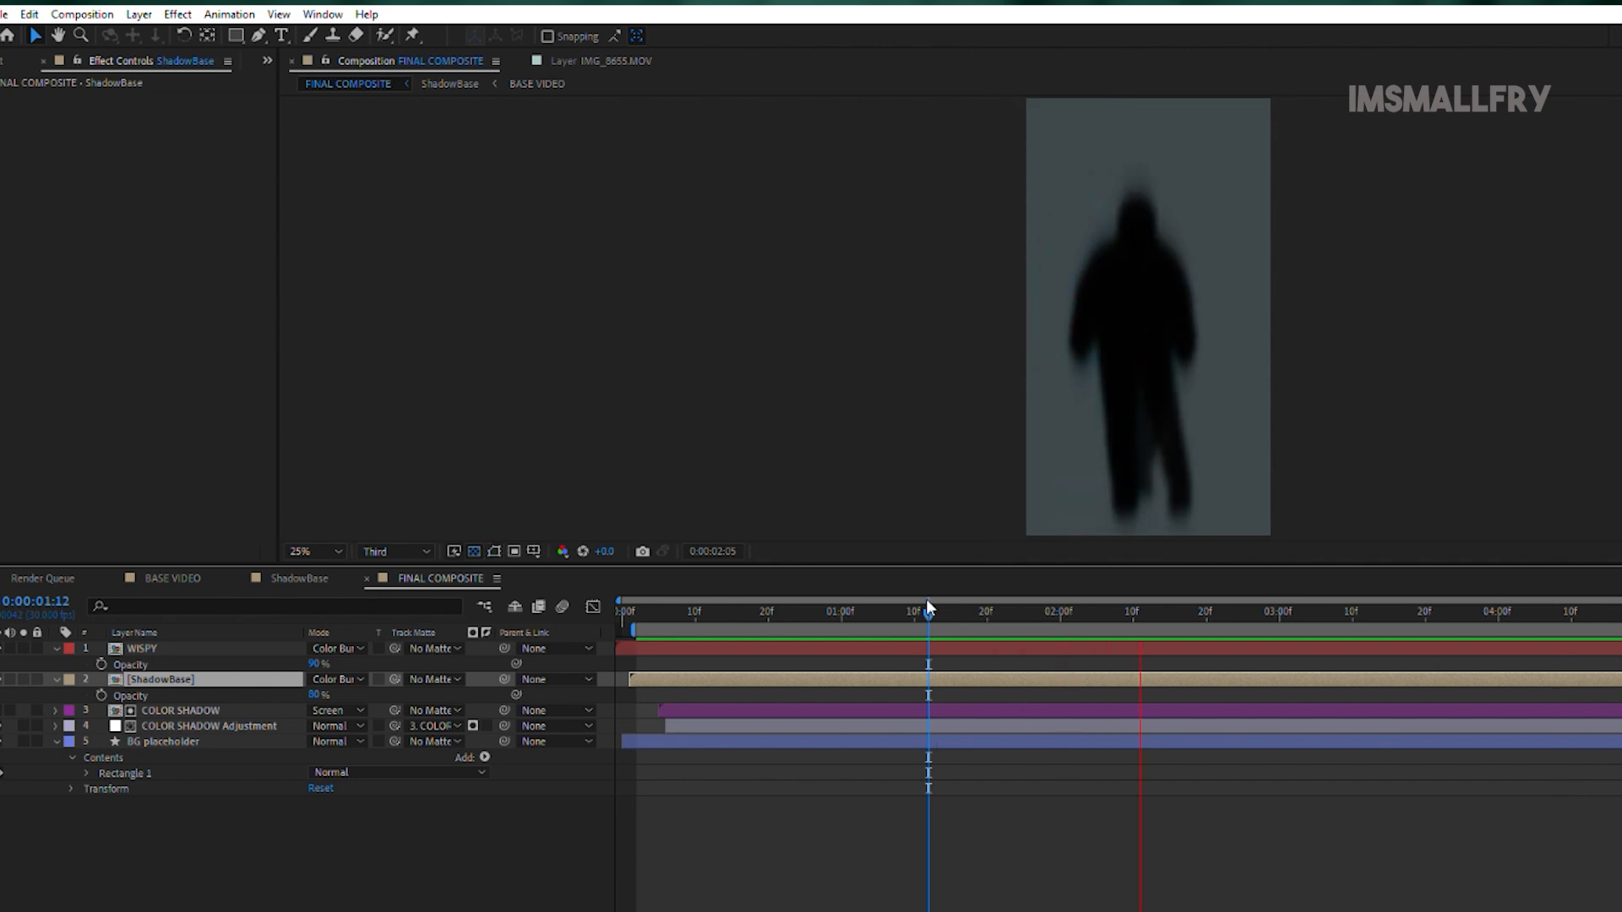
key("space")
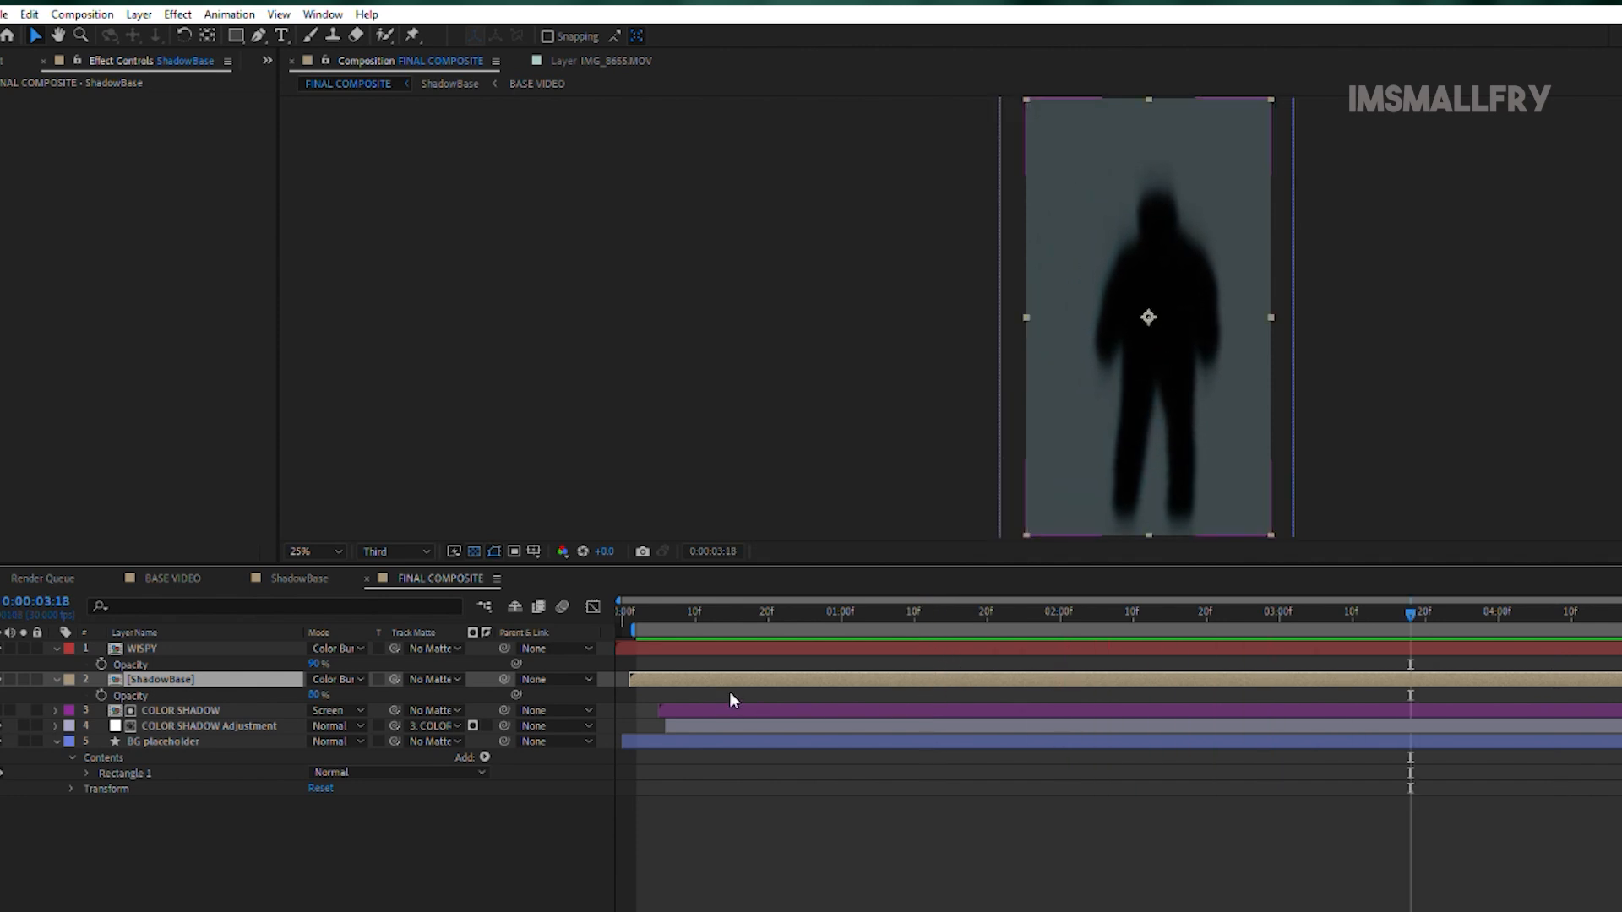
Step: Shift the COLOR SHADOW and COLOR SHADOW Adjustment layers about three frames earlier and preview from 0:00:01:07
left_click(719, 709)
left_click(724, 726, "shift")
left_click_drag(726, 711, 712, 695)
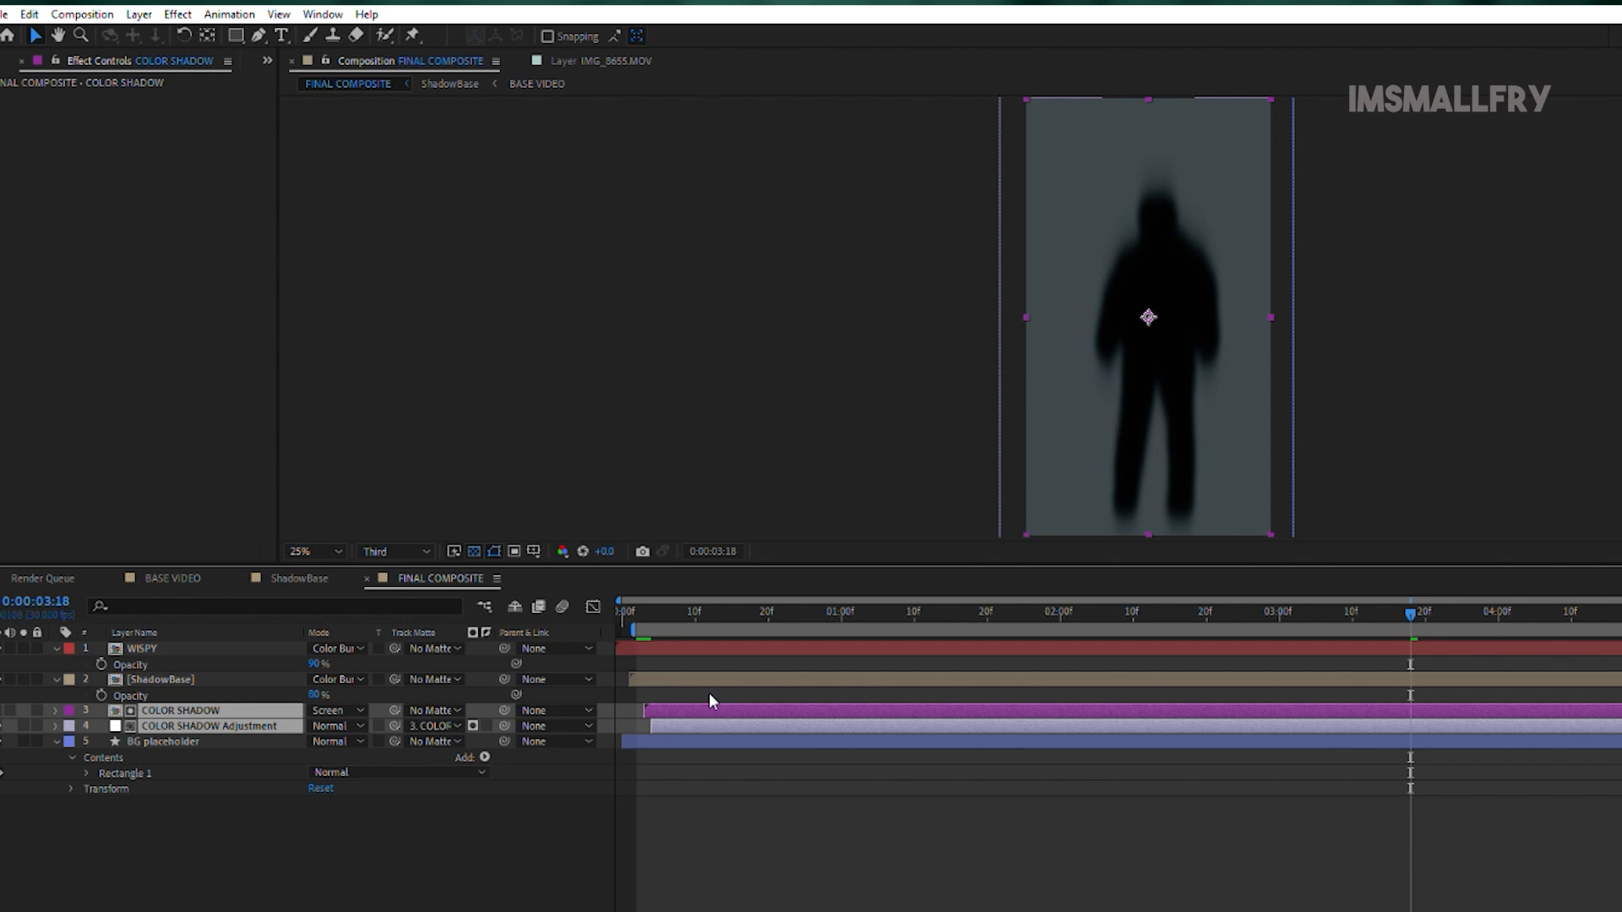
left_click_drag(996, 609, 1090, 626)
left_click_drag(1070, 709, 1056, 699)
left_click_drag(999, 610, 892, 614)
key("space")
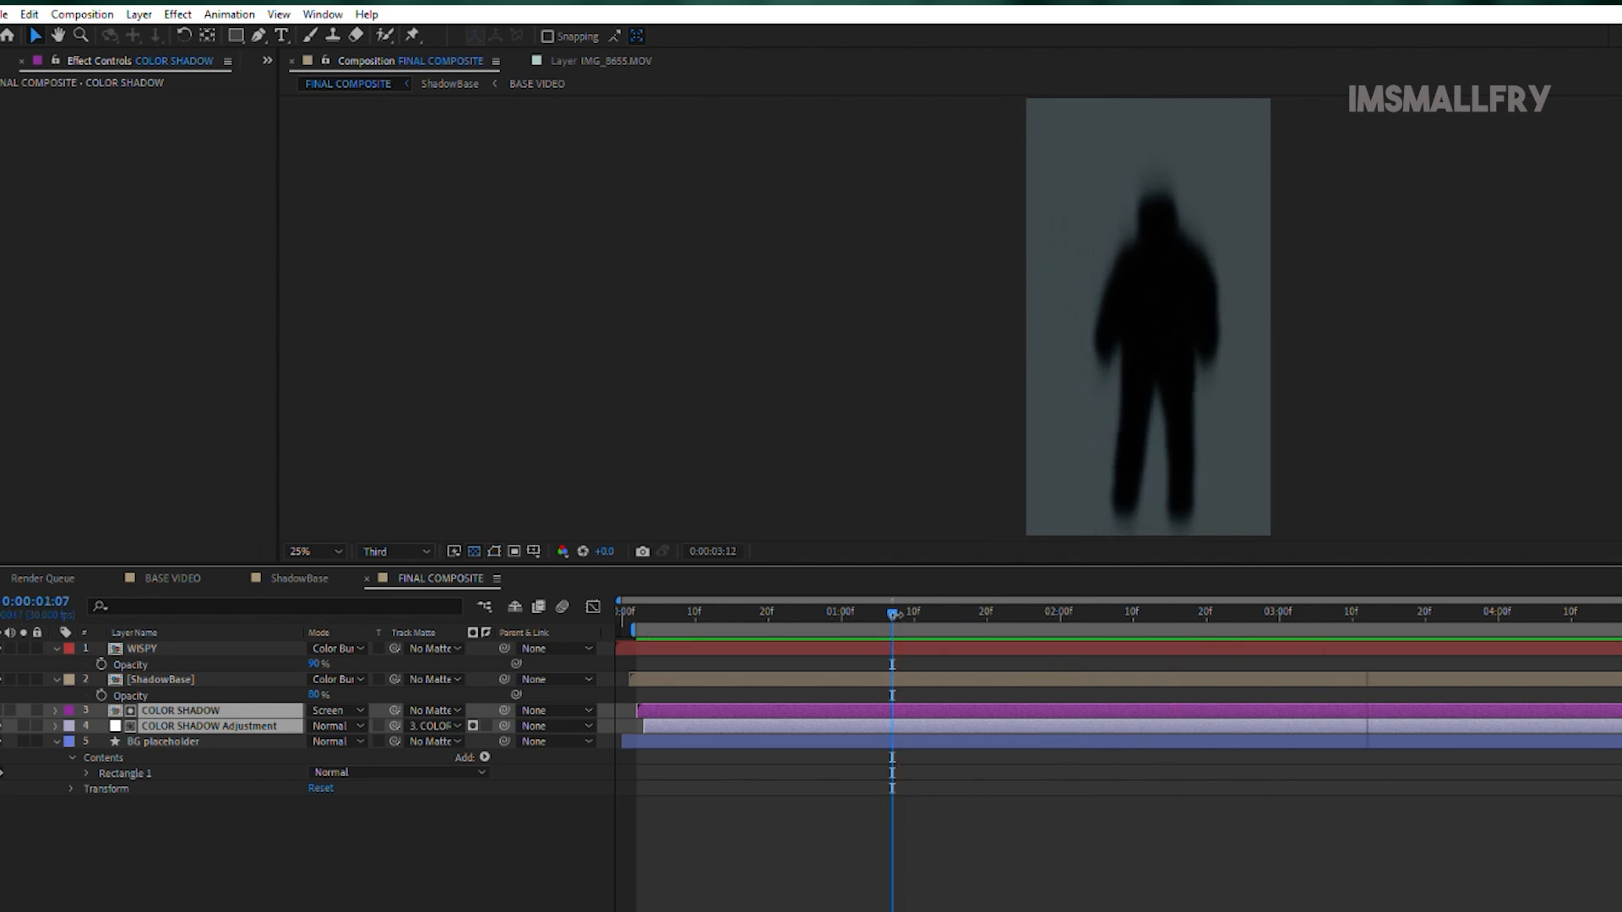
Step: Move both color shadow layers about one frame back to the later side and review the composite from 0:00:01:10
left_click_drag(970, 710, 978, 711)
left_click(914, 610)
key("space")
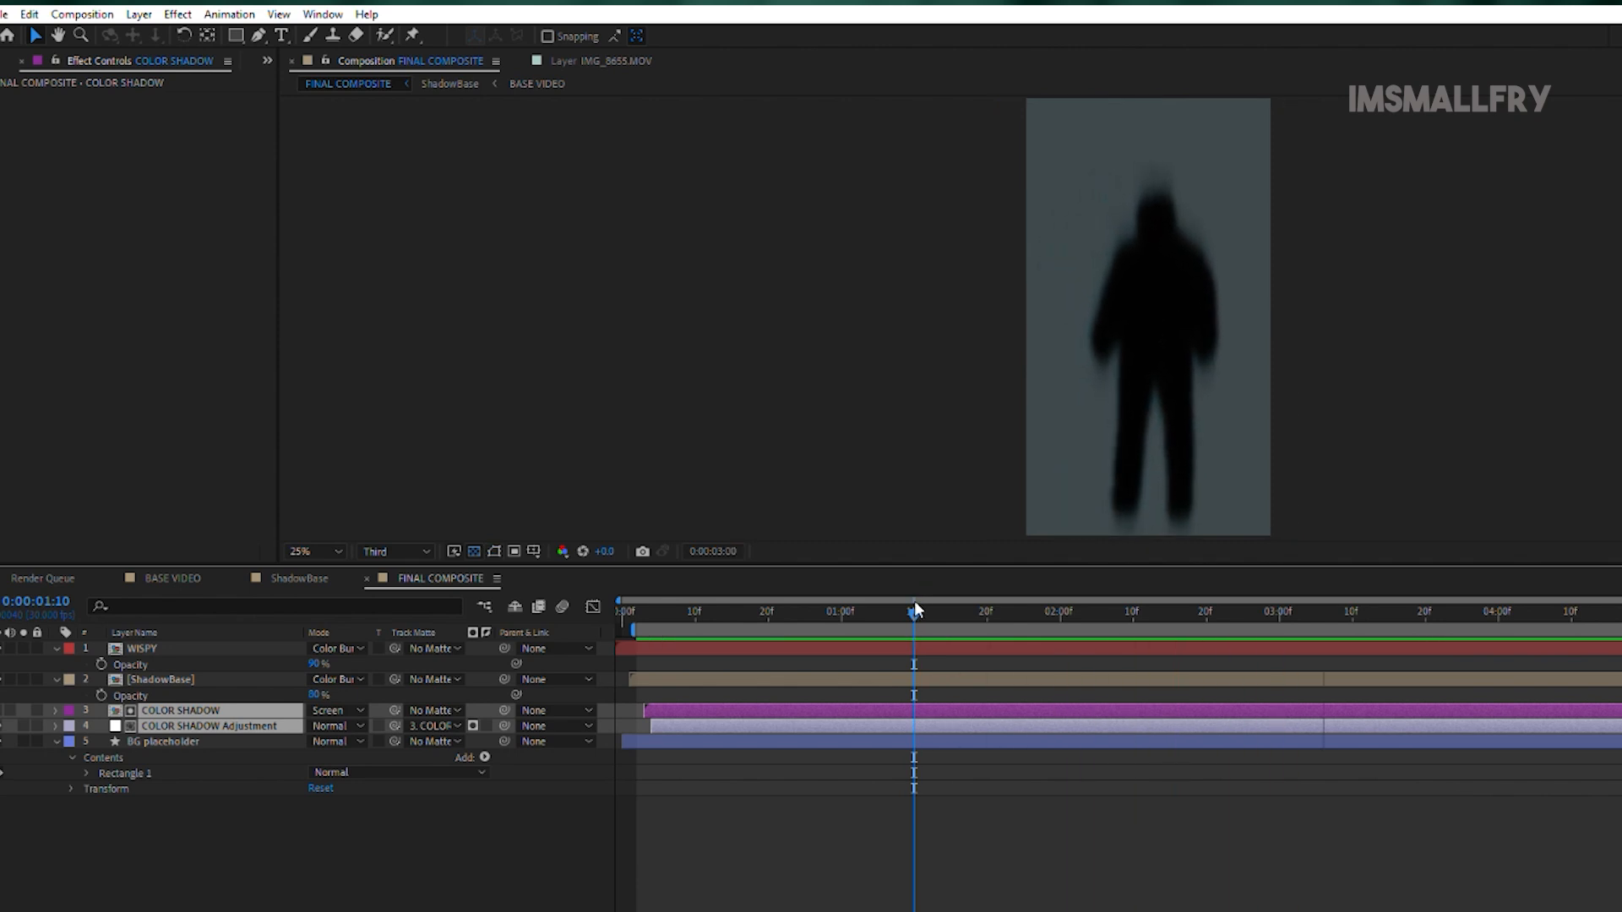
key("space")
left_click_drag(1621, 616, 647, 651)
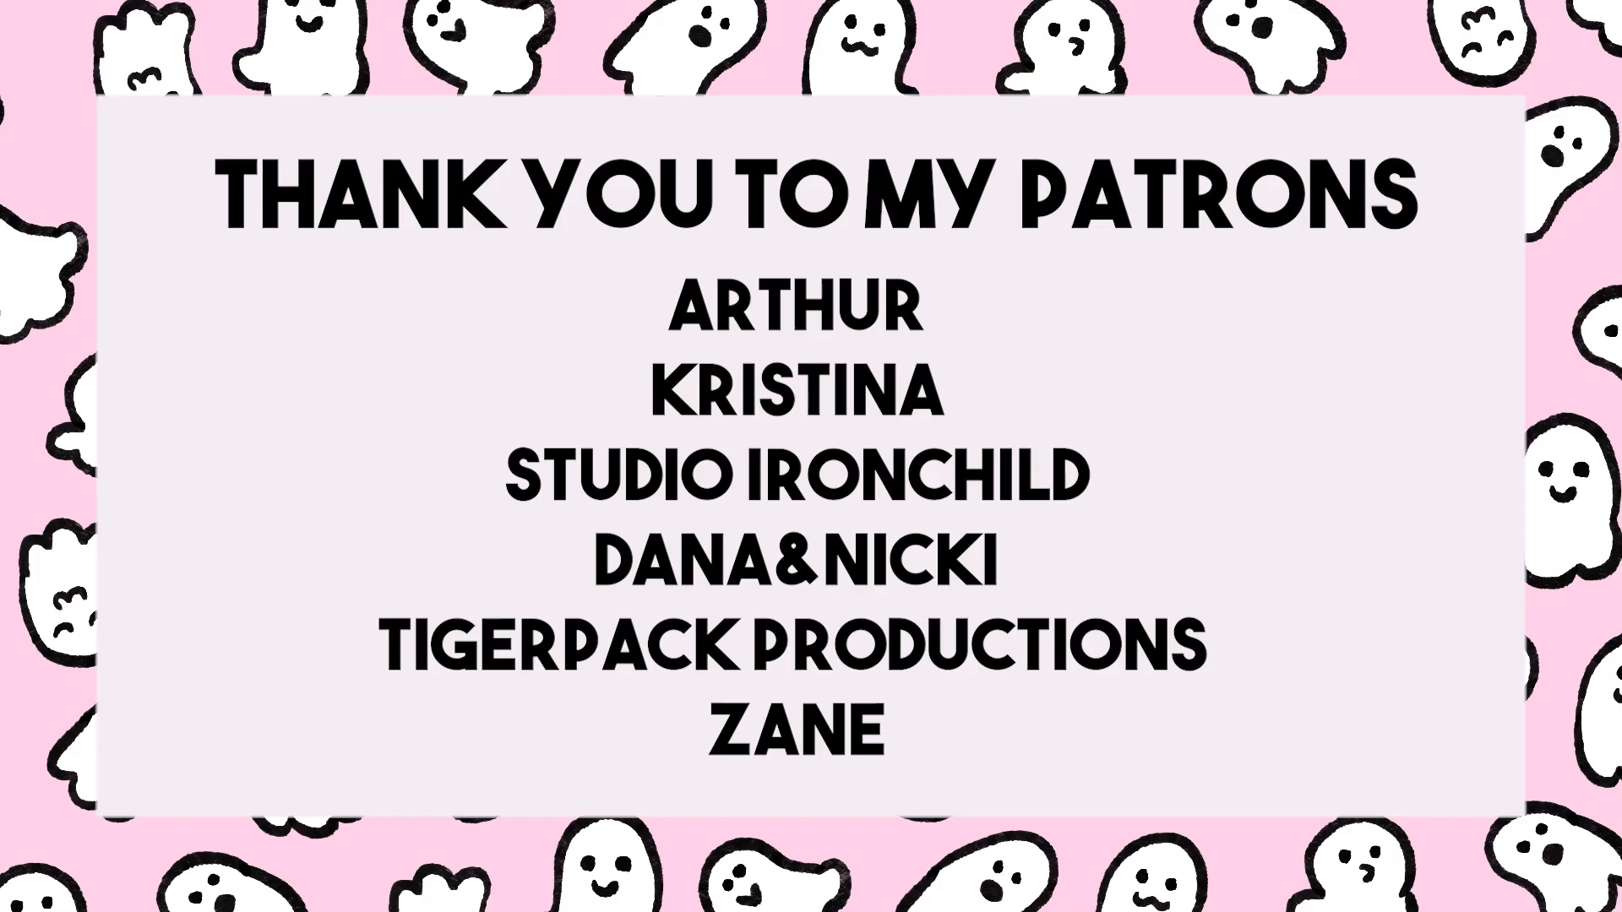